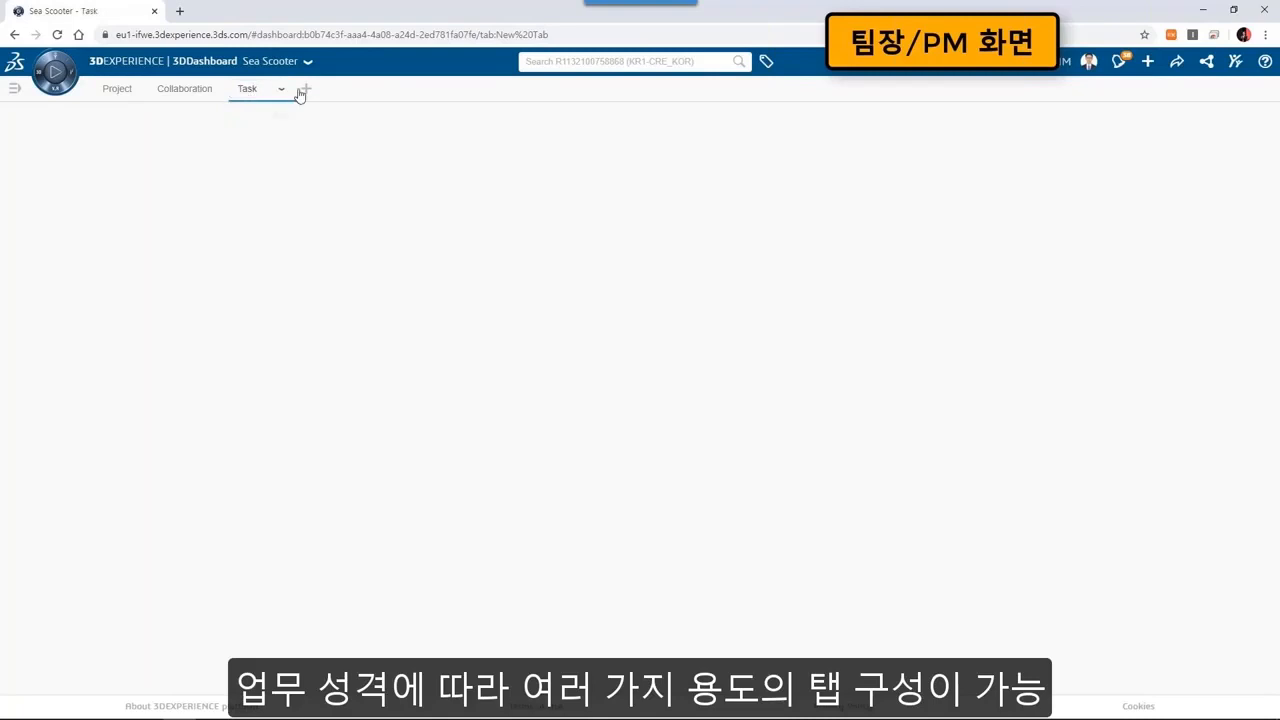
Add a new dashboard tab named Data Review.
click(301, 91)
text(Data Review)
key(Return)
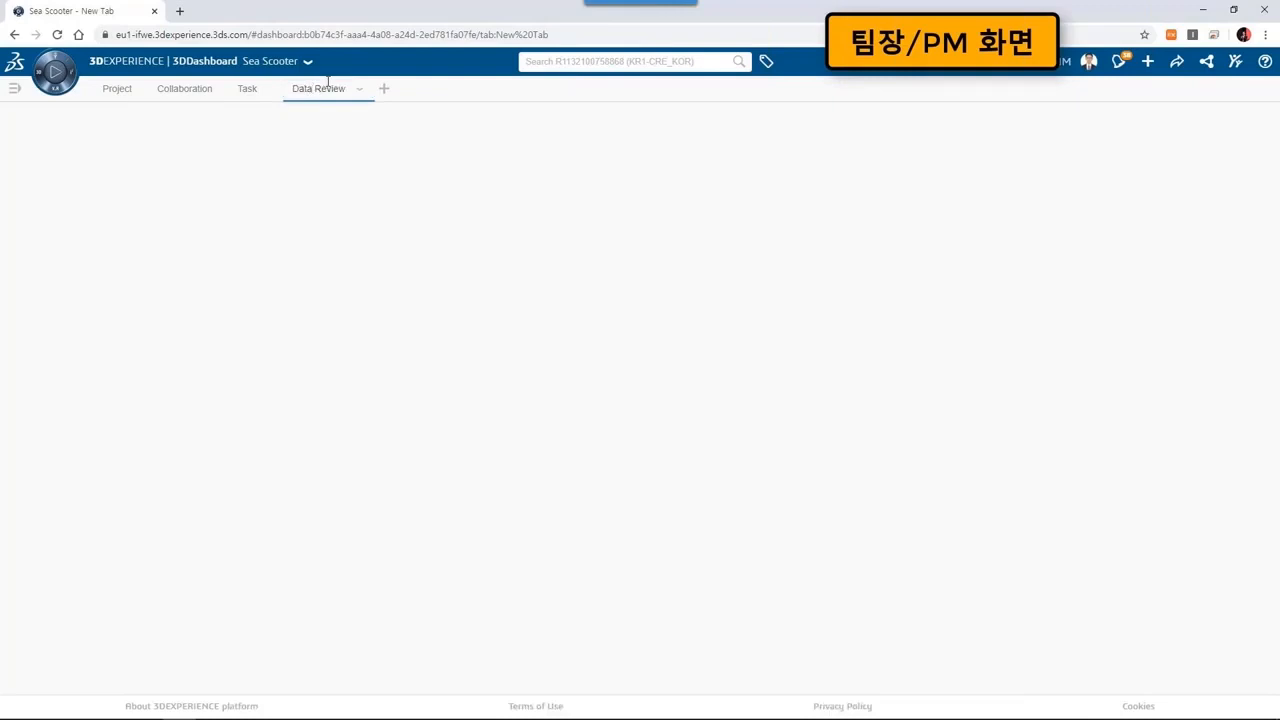
Find the Project Planning app with the search term "Project" and add it to the Project tab.
click(117, 88)
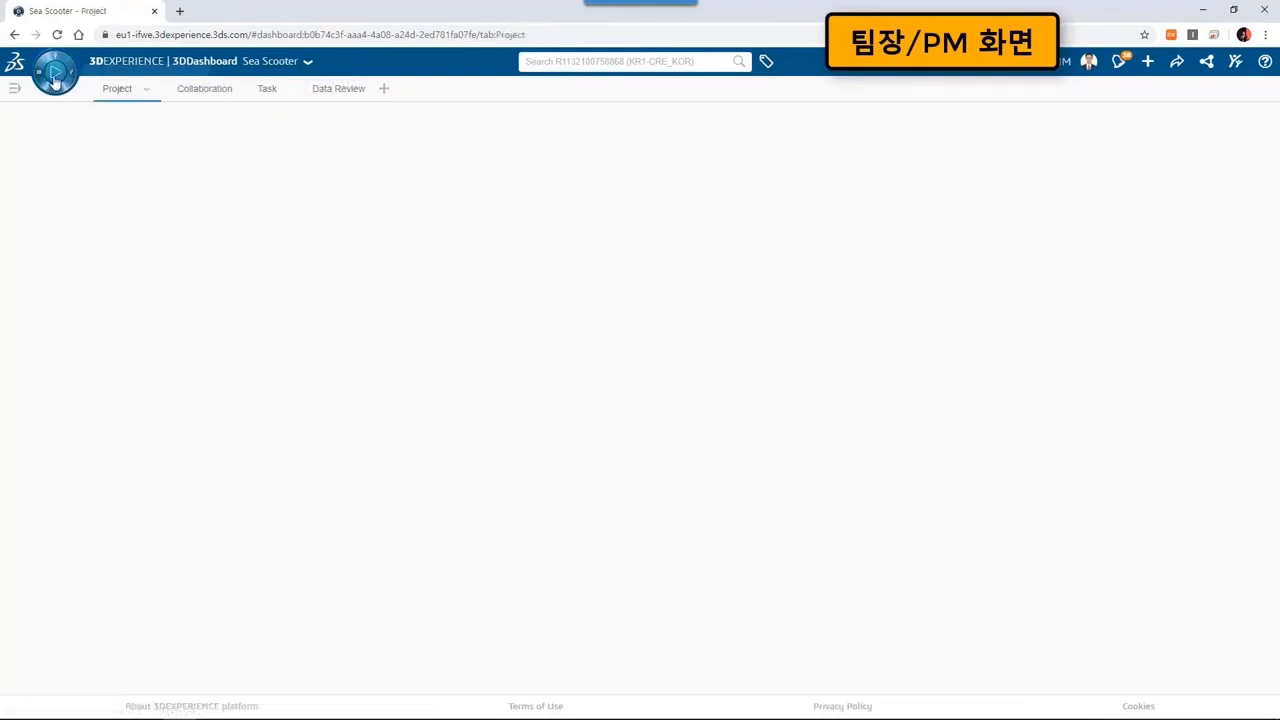
click(55, 76)
double_click(69, 166)
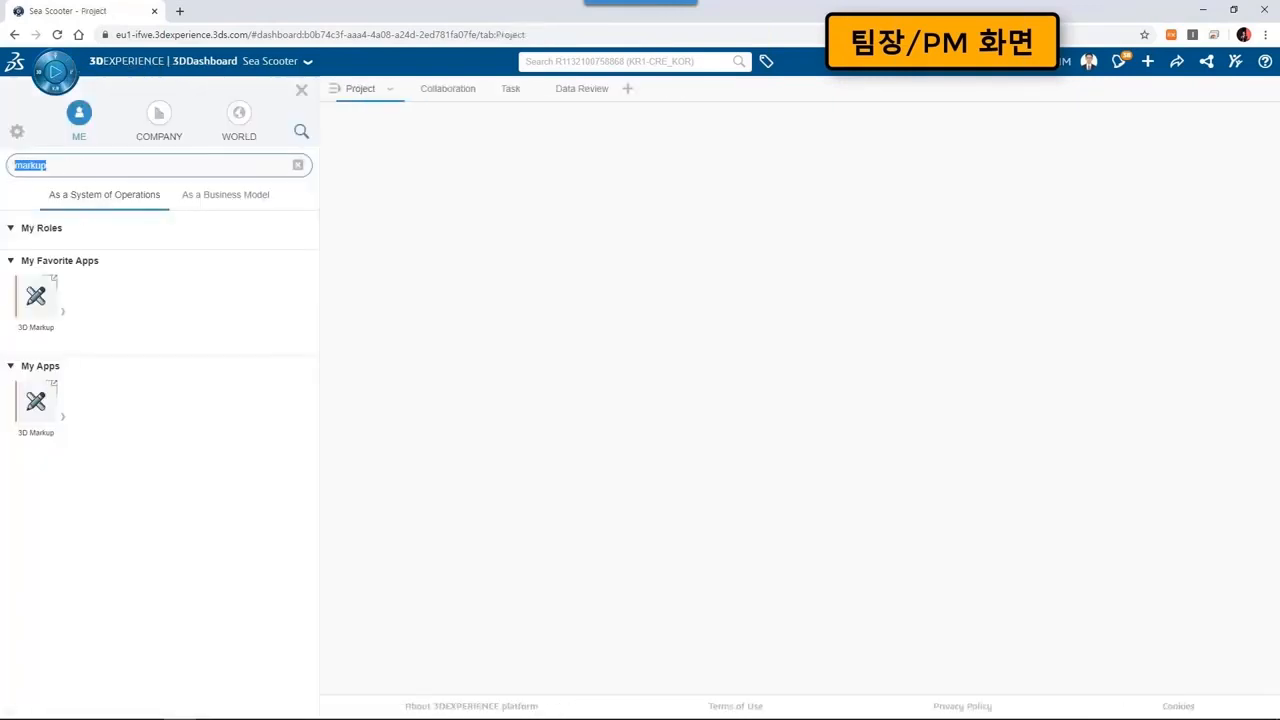
text(Project)
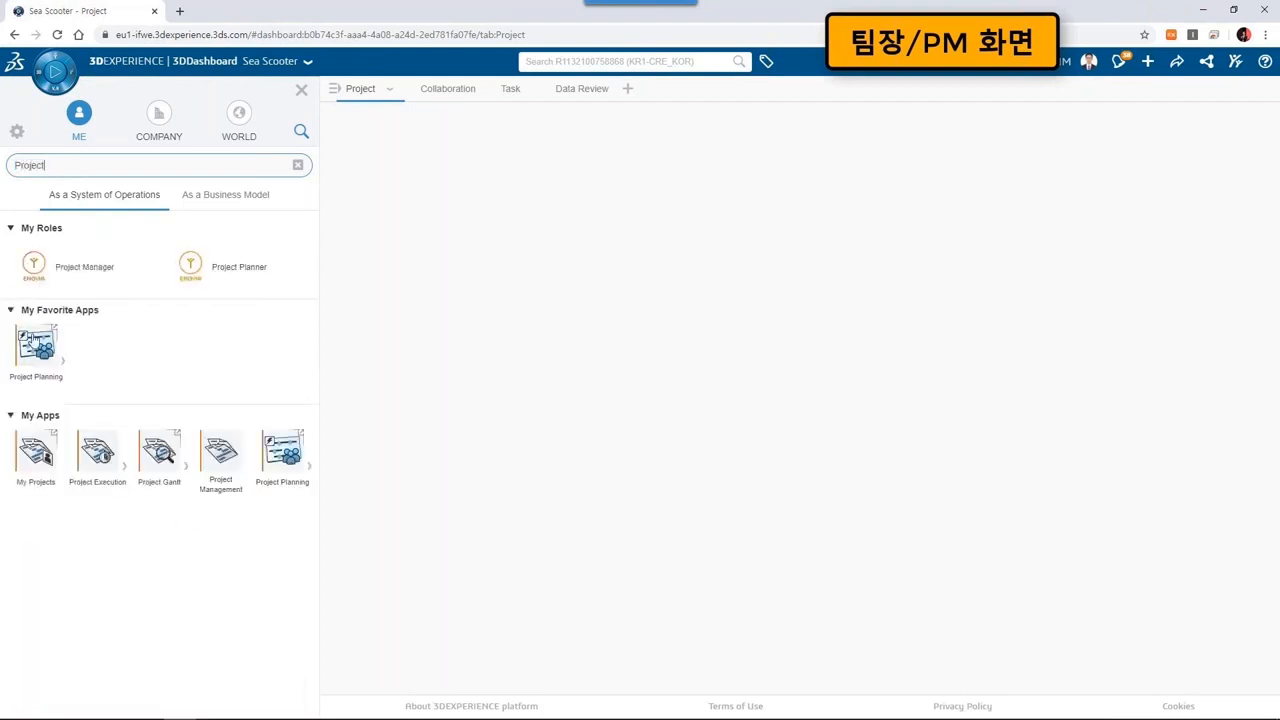
drag(35, 343, 354, 417)
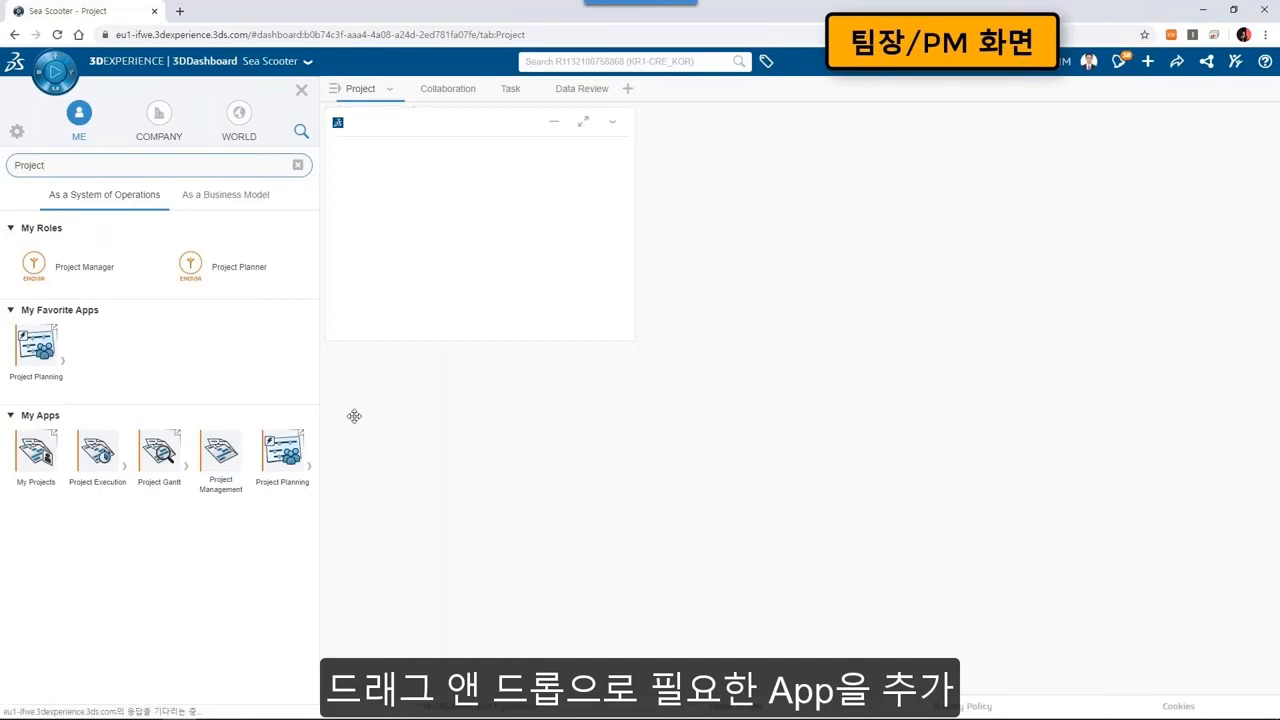
Fit the Project tab's layout to the page and show My Projects in Project Planning.
click(385, 93)
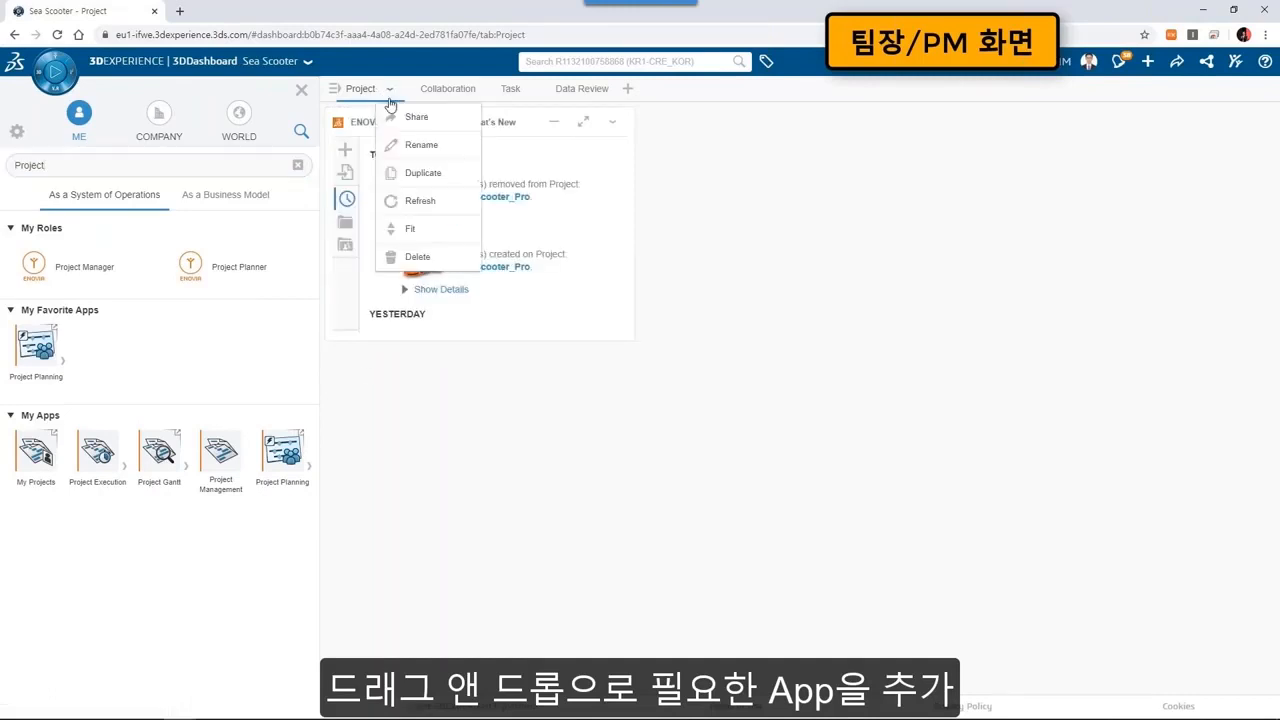
click(414, 230)
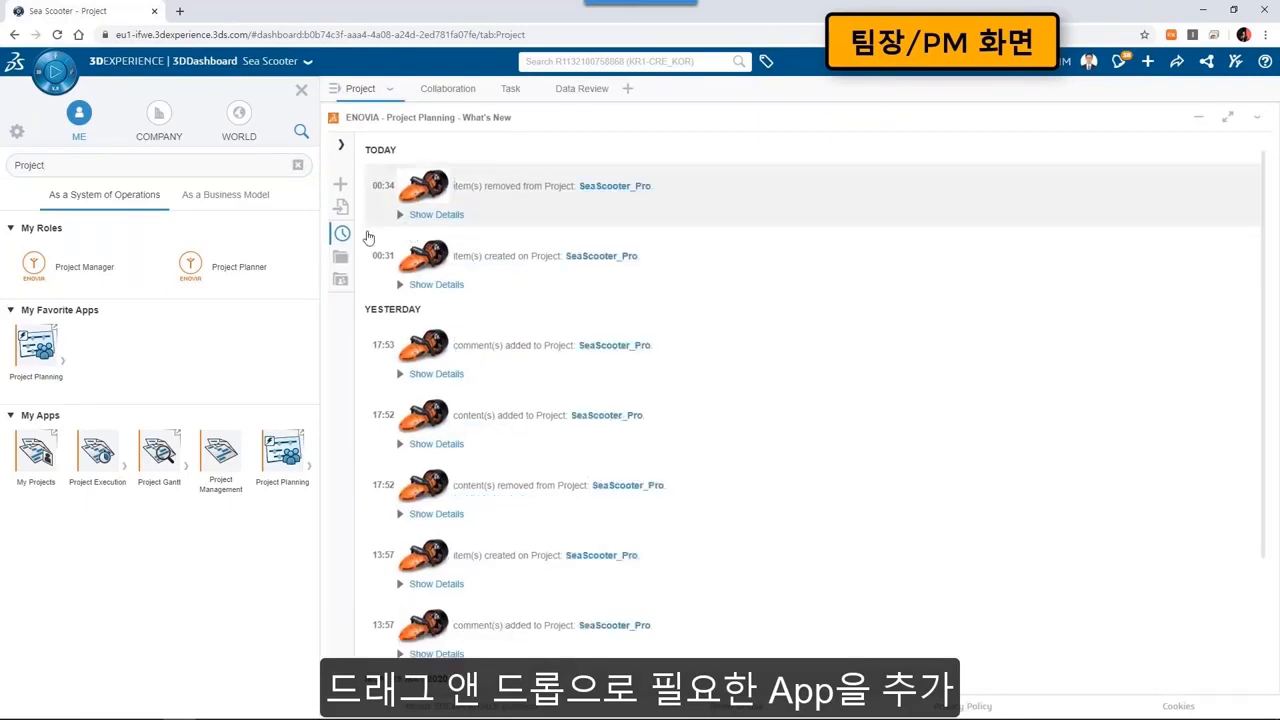
click(341, 256)
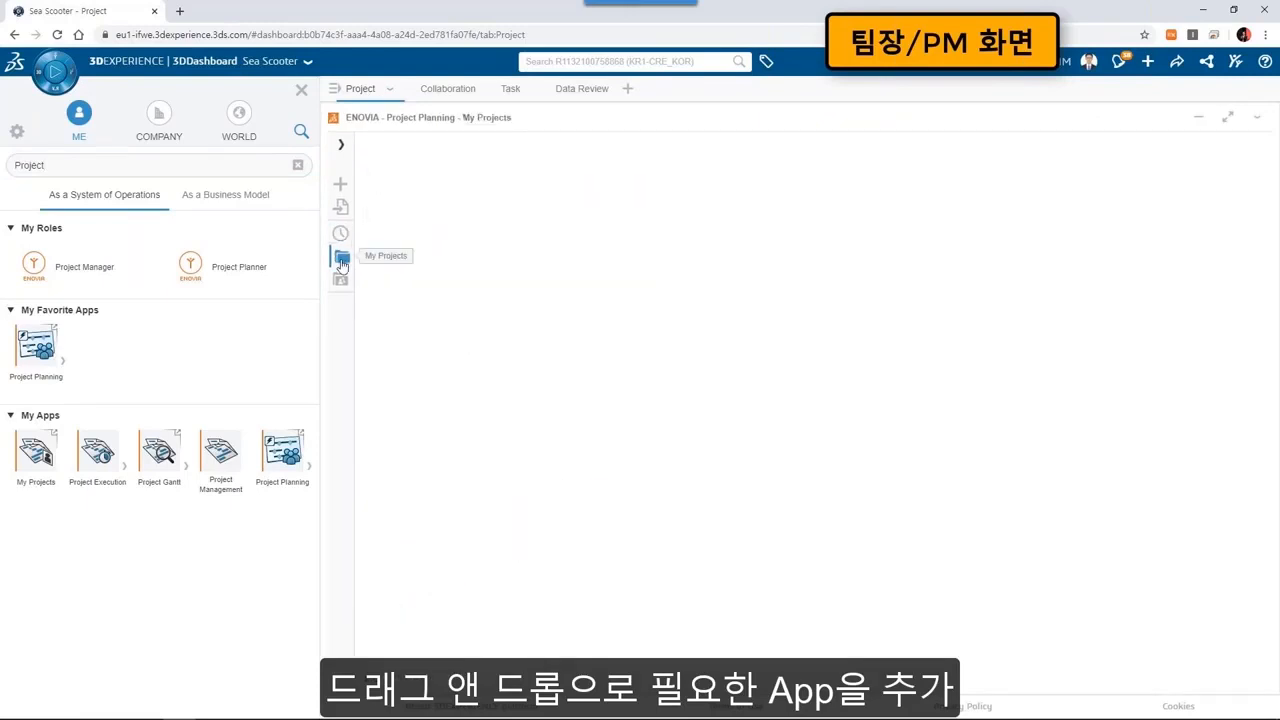
Find the 3DSwym app with the search term "swym", add it to the Collaboration tab and fit the layout.
click(425, 100)
drag(206, 167, 5, 165)
text(s)
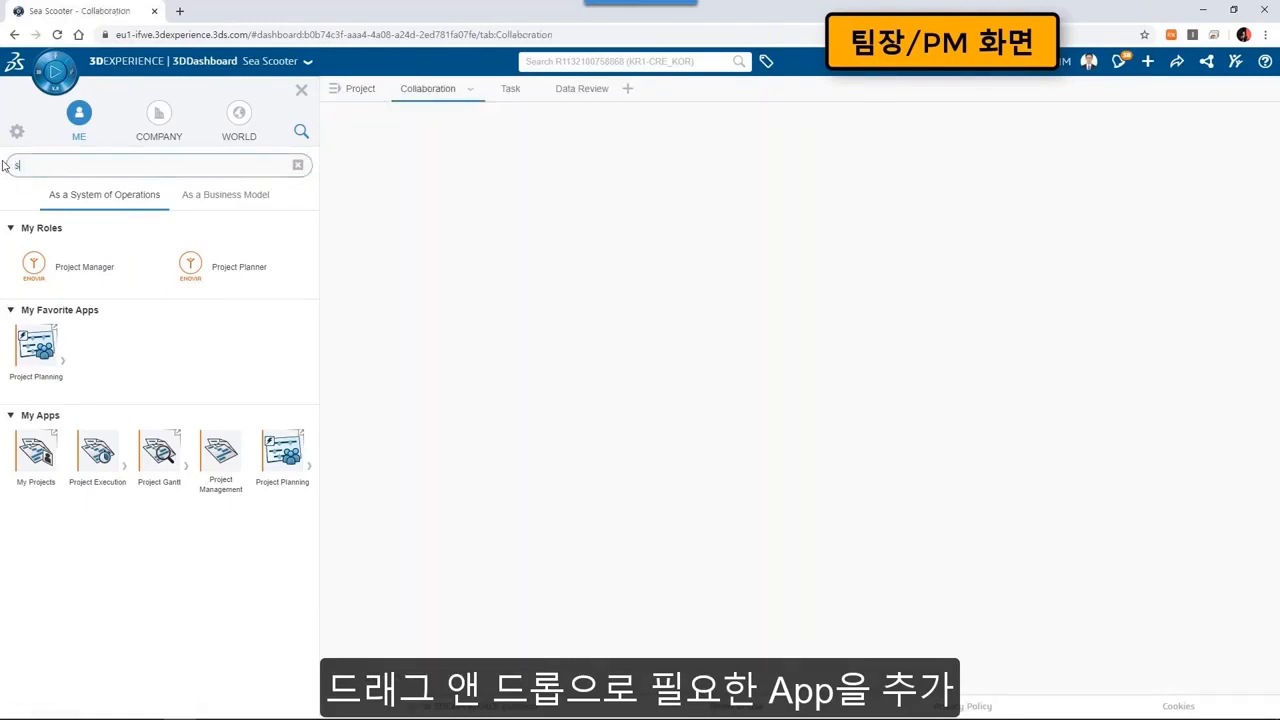
text(wym)
drag(24, 334, 443, 313)
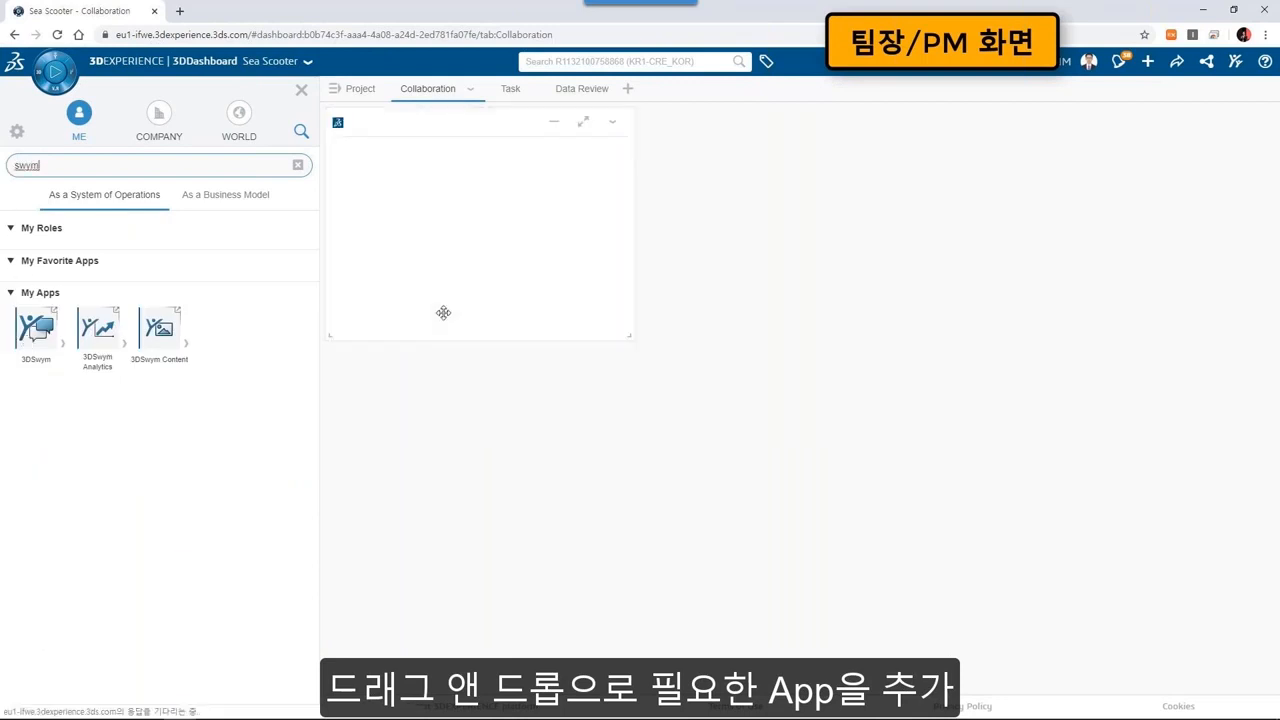
click(472, 91)
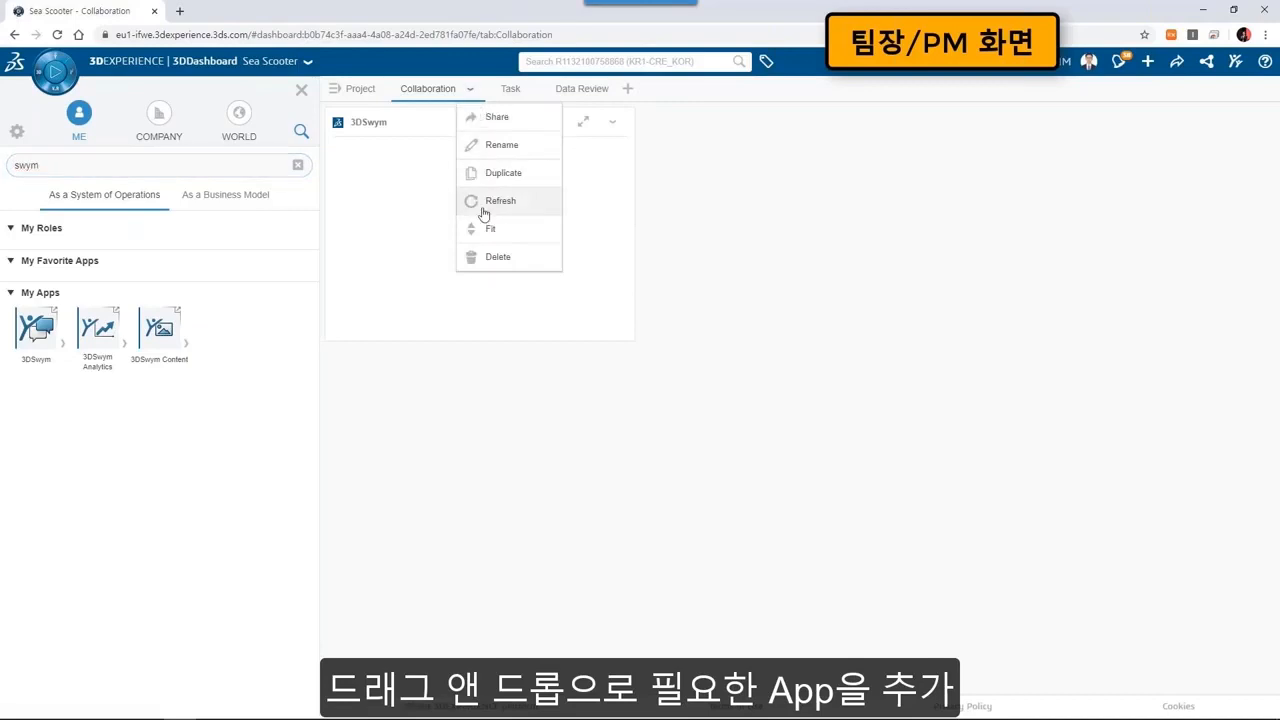
click(485, 232)
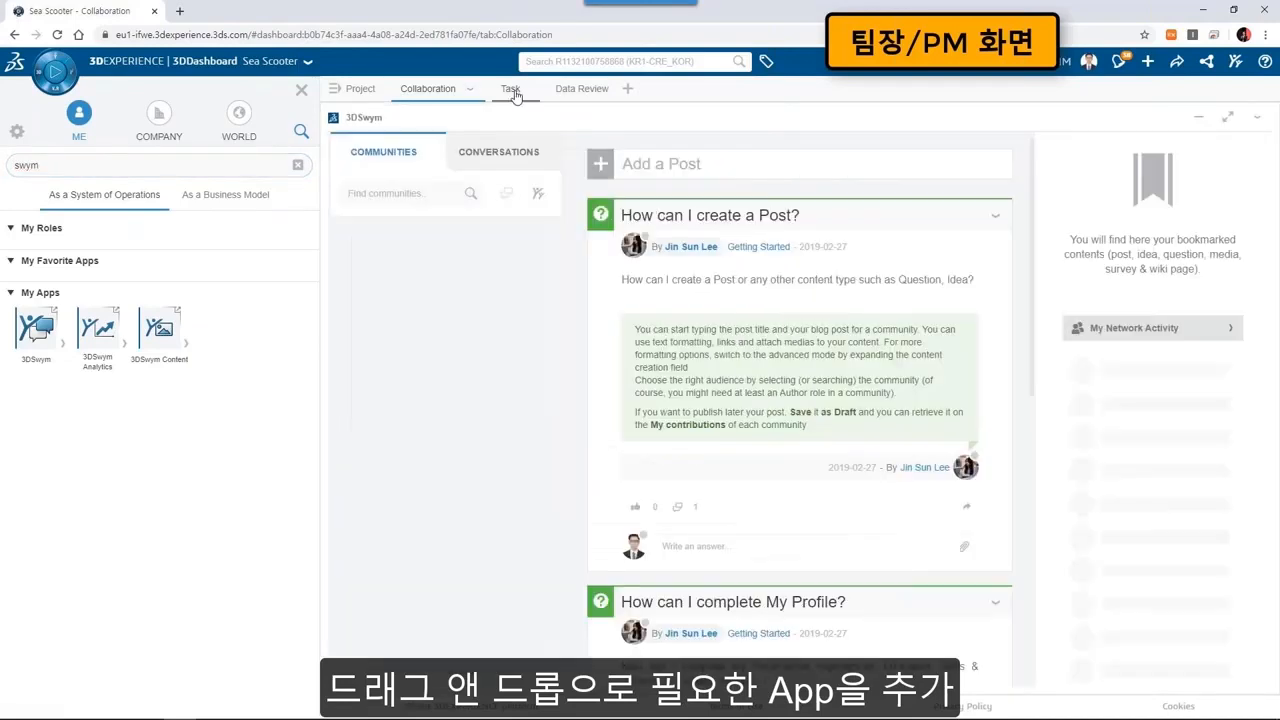
Find the Collaborative Tasks app with the search term "task", add it to the Task tab and fit the layout.
click(511, 92)
click(171, 162)
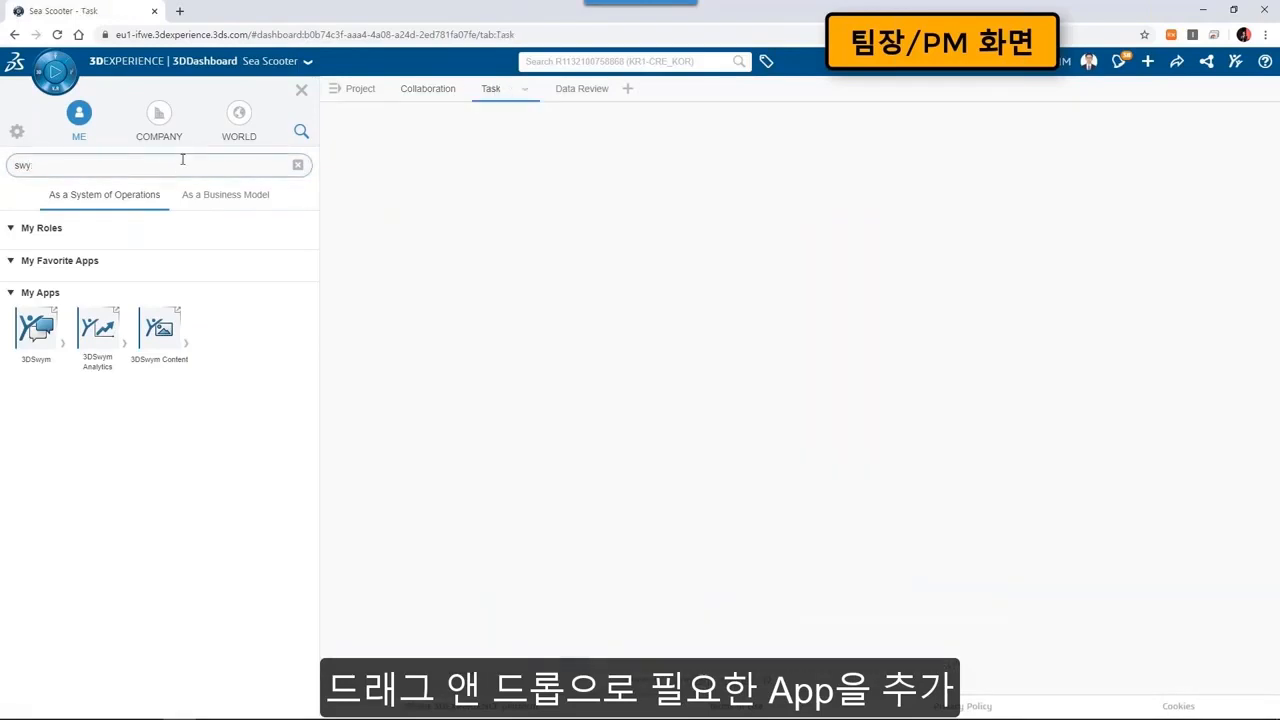
key(BackSpace)
key(BackSpace)
key(BackSpace)
text(task)
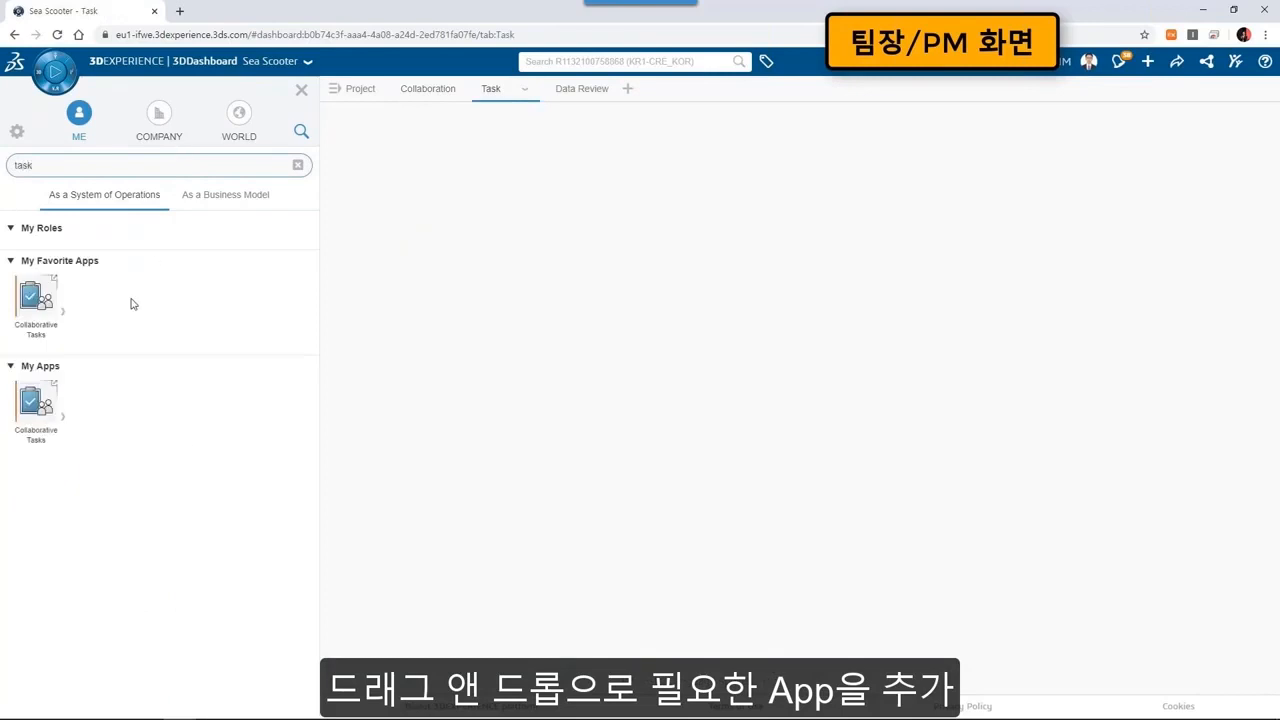
drag(44, 307, 420, 280)
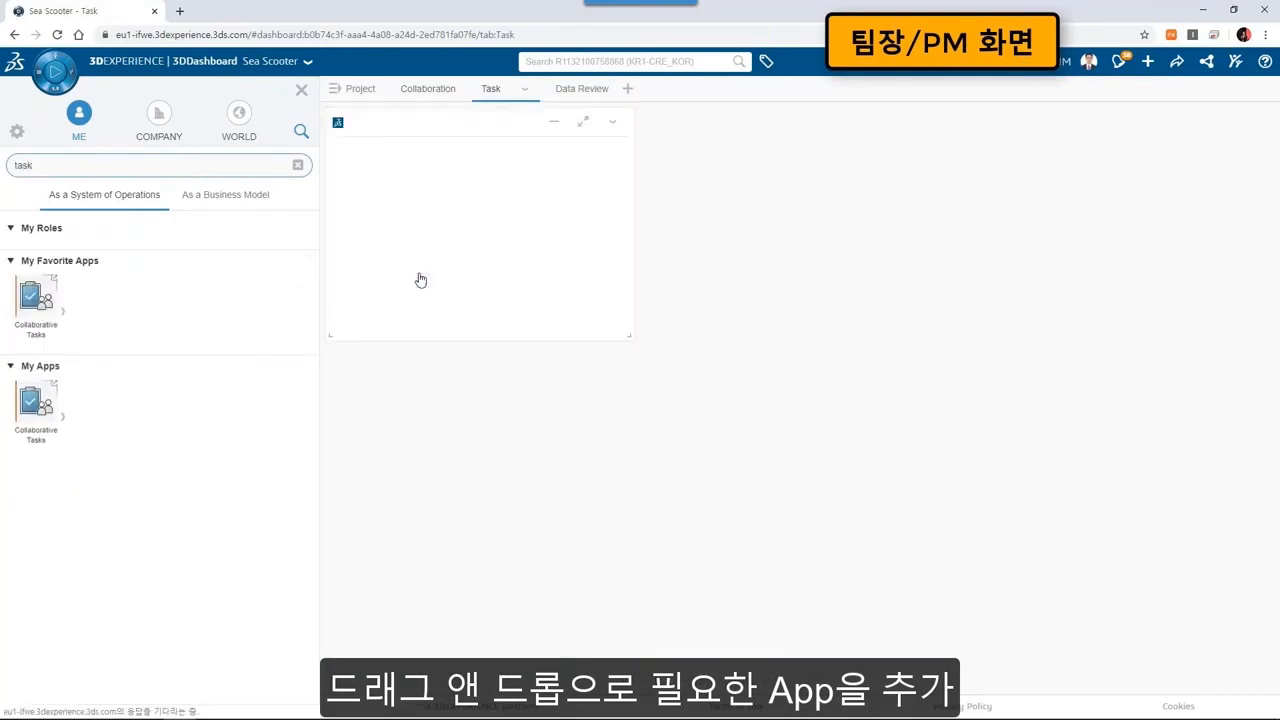
click(524, 89)
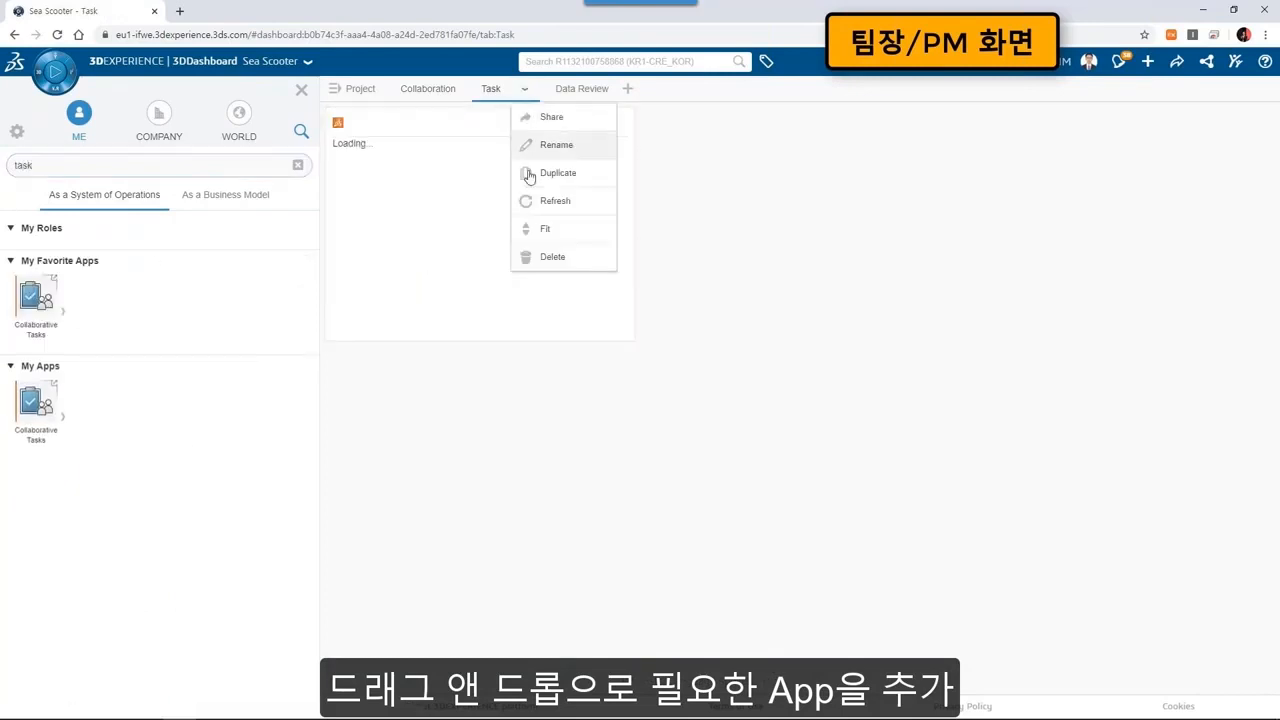
click(531, 233)
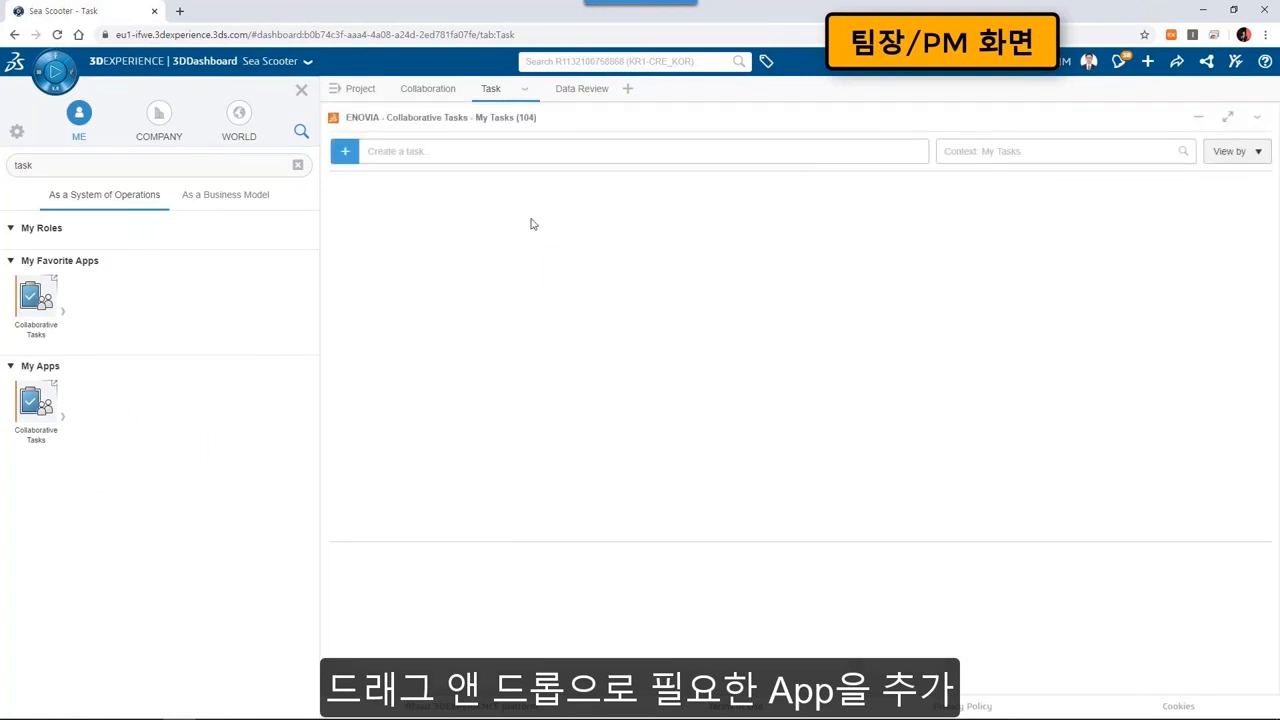
Find the 3DPlay app with the search term "play" and add it to the Data Review tab.
click(578, 90)
click(139, 172)
text(play)
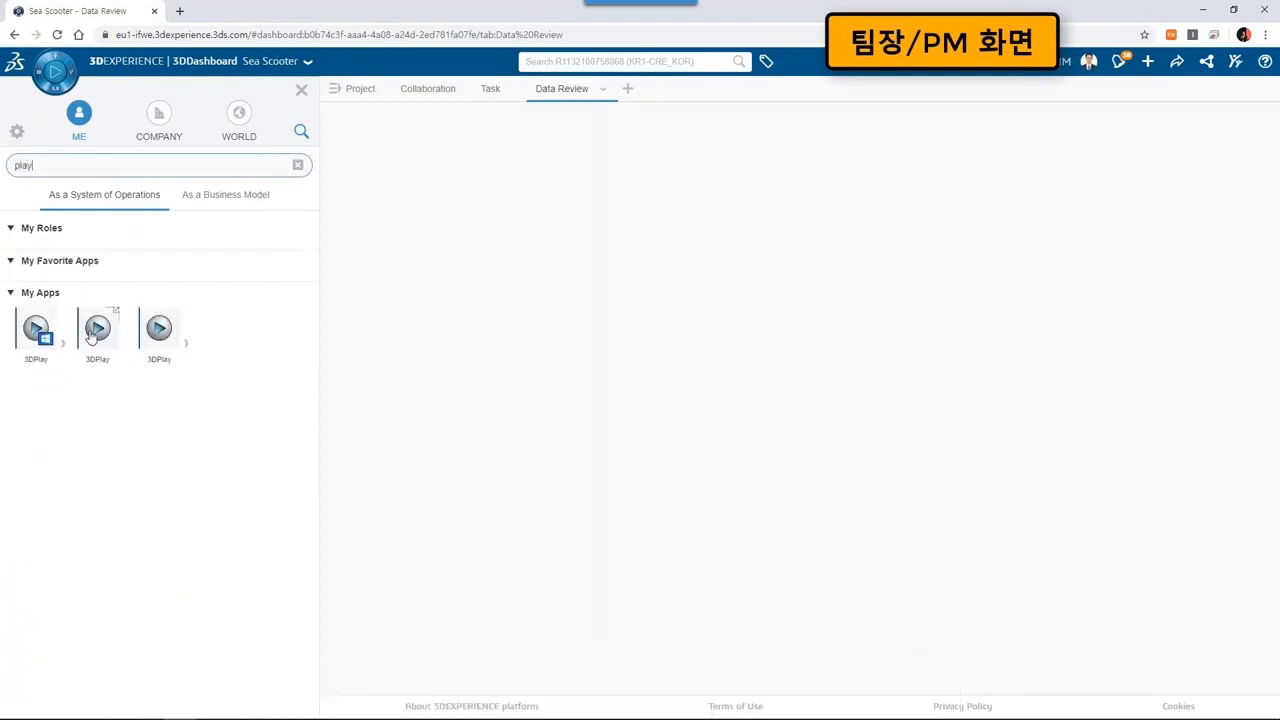
drag(92, 336, 409, 361)
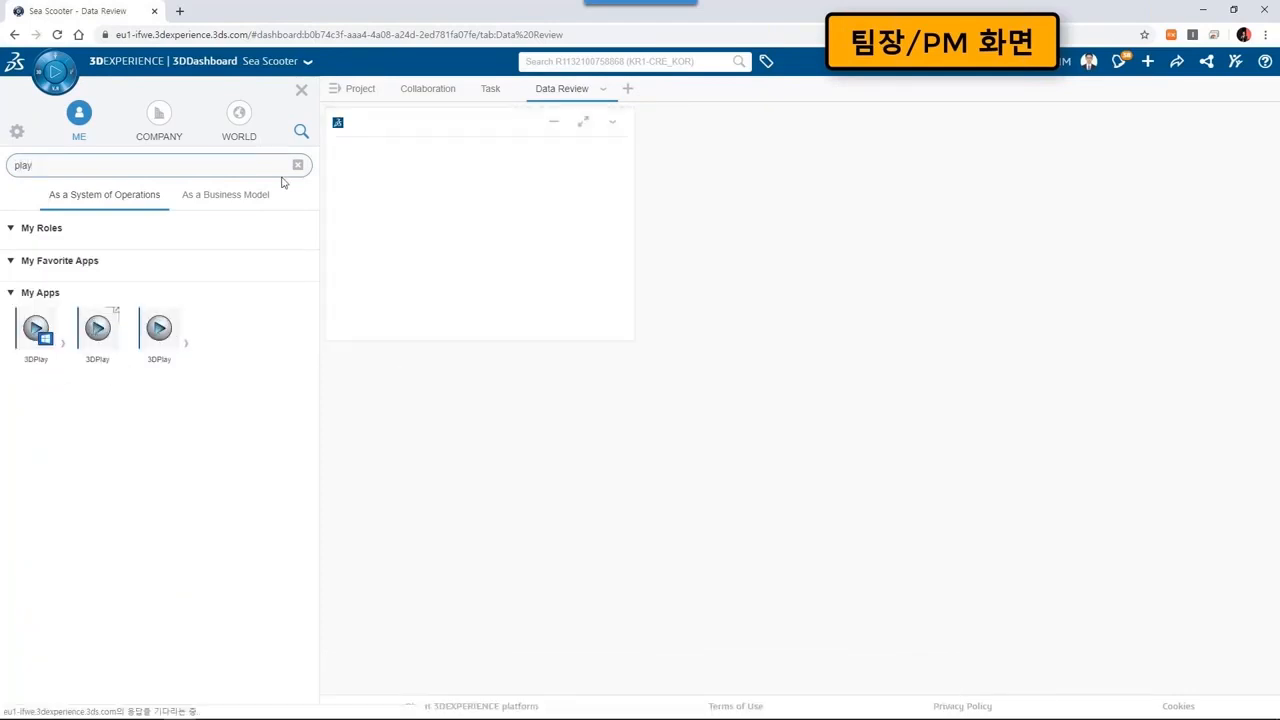
Find the 3DSpace app, add it beside 3DPlay on the Data Review tab and fit the layout.
double_click(279, 164)
text(space)
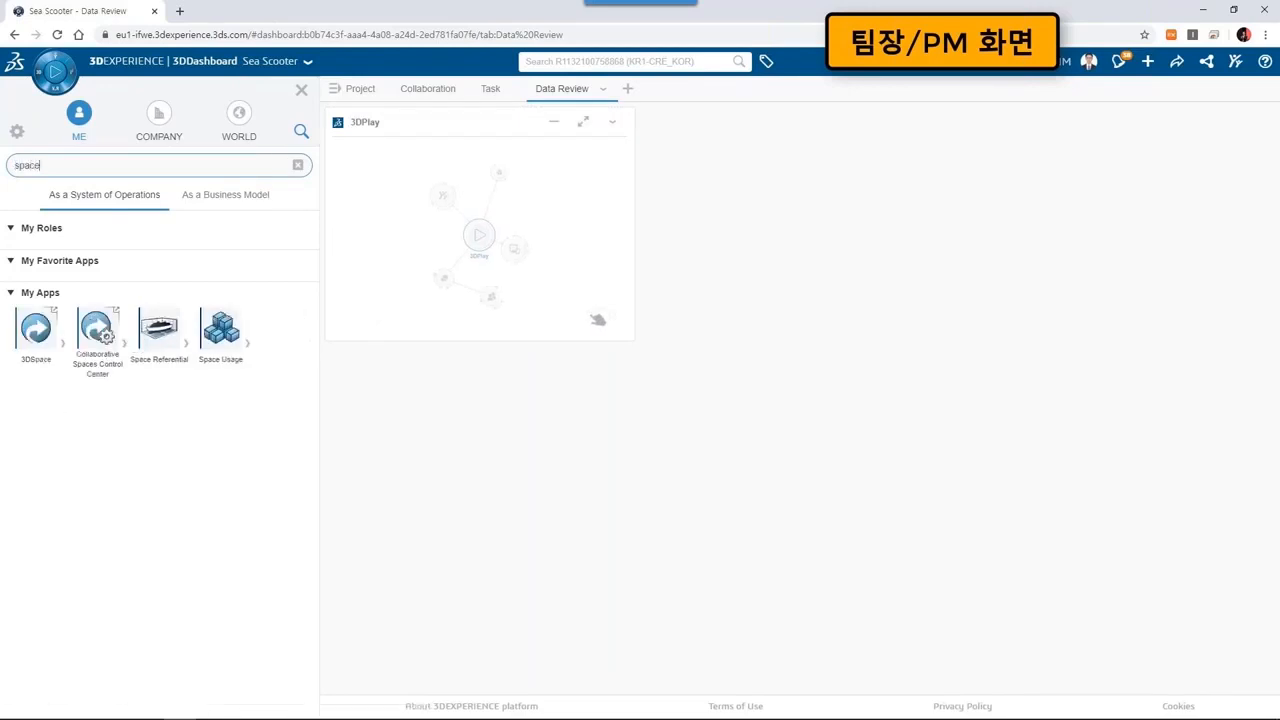
drag(36, 328, 665, 405)
click(600, 90)
click(606, 228)
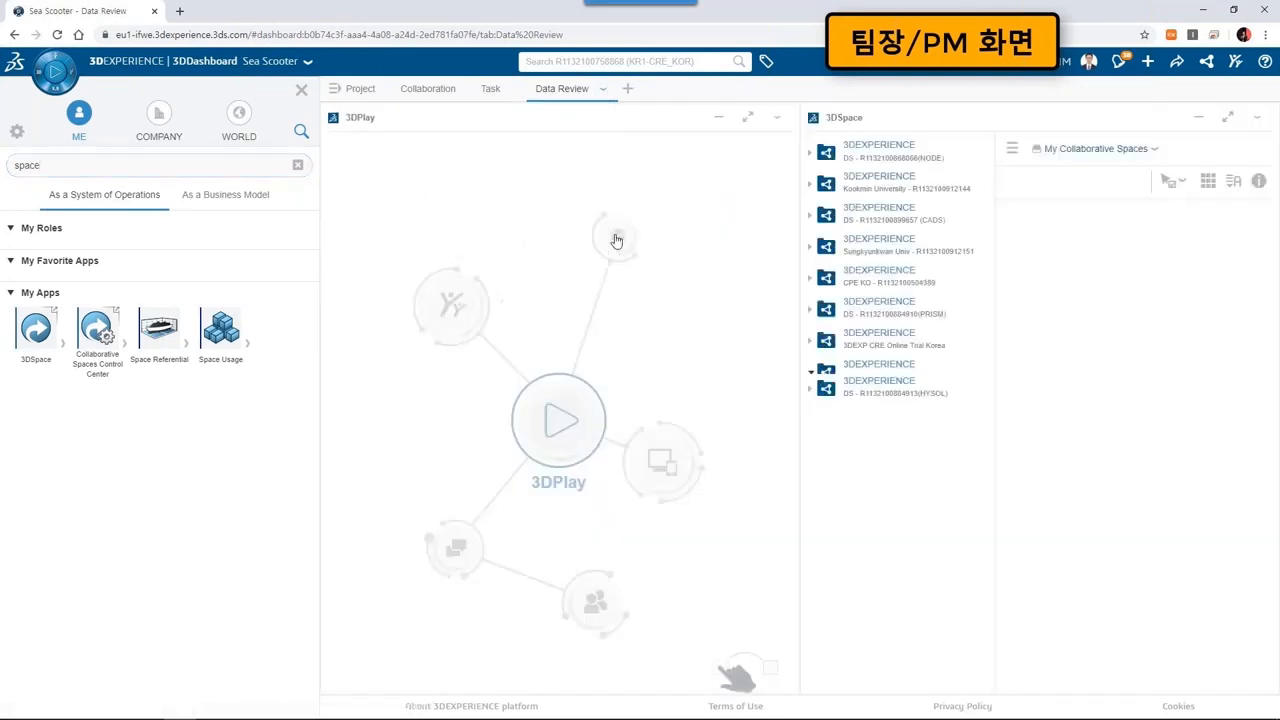
click(301, 90)
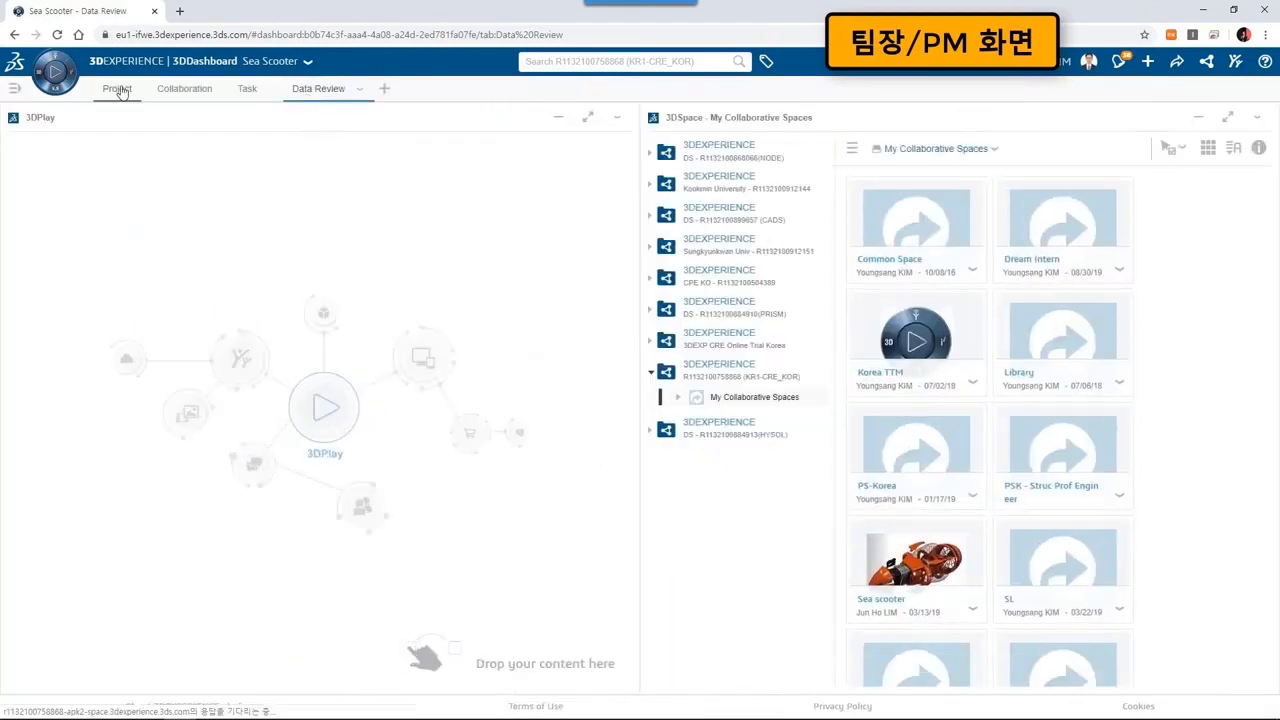
Find the 3D Markup app with the search term "markup" and add it beside Project Planning on the Project tab.
click(117, 89)
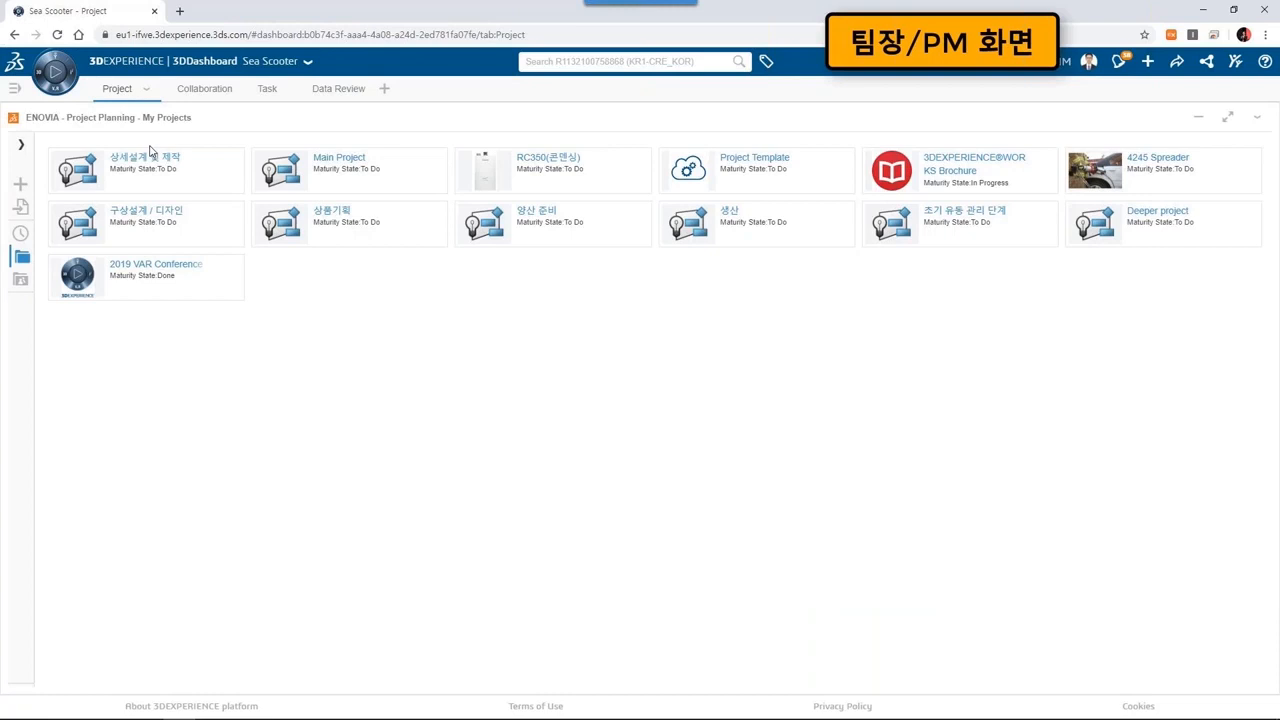
click(52, 74)
double_click(28, 165)
text(markup)
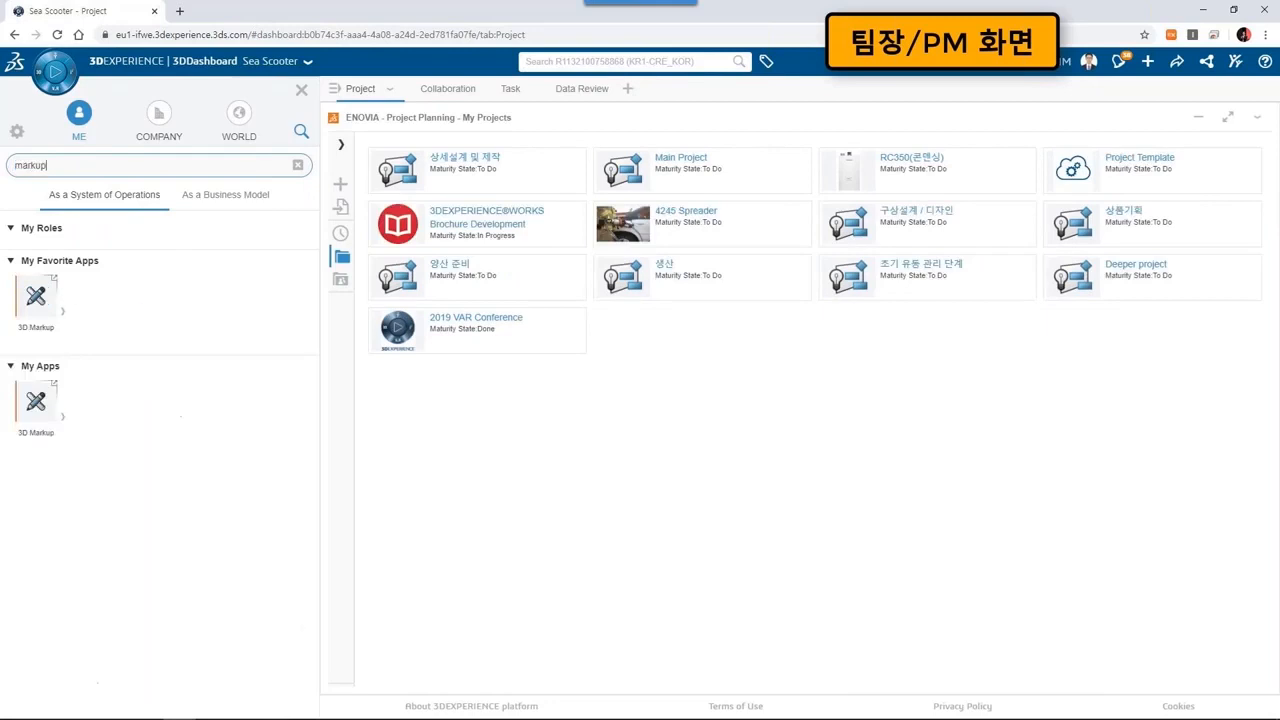
drag(42, 298, 1091, 319)
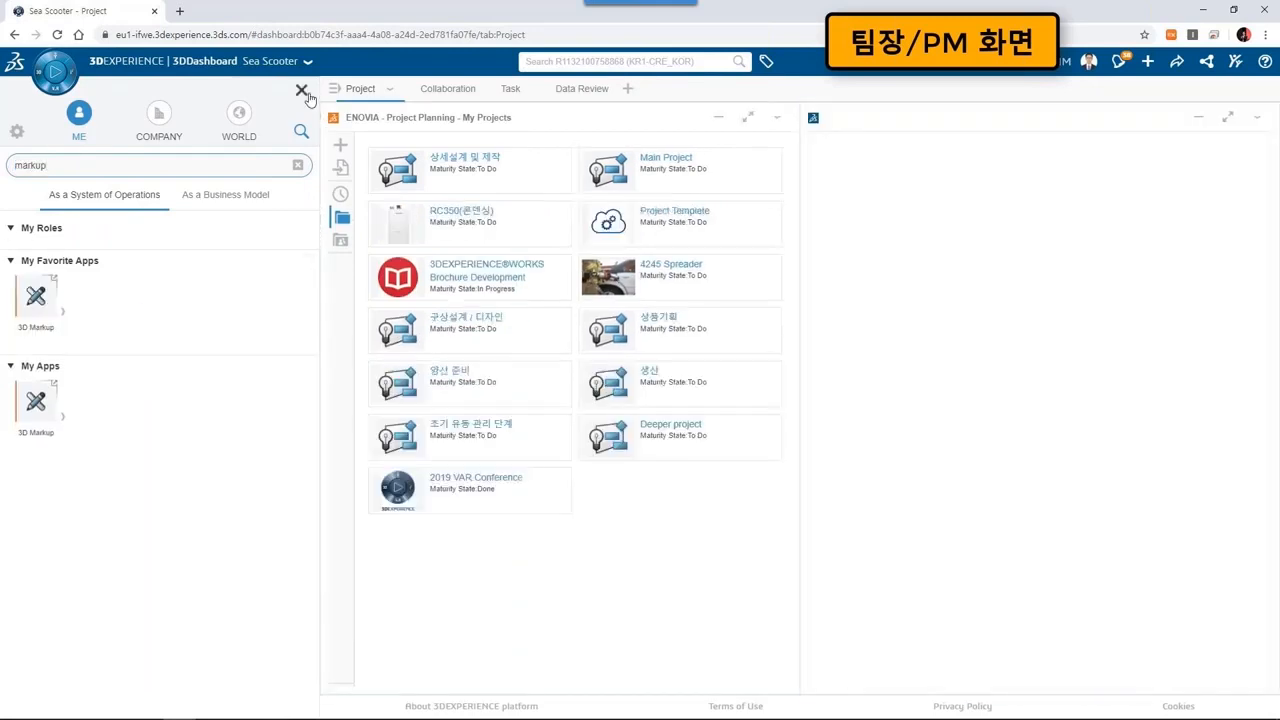
click(301, 90)
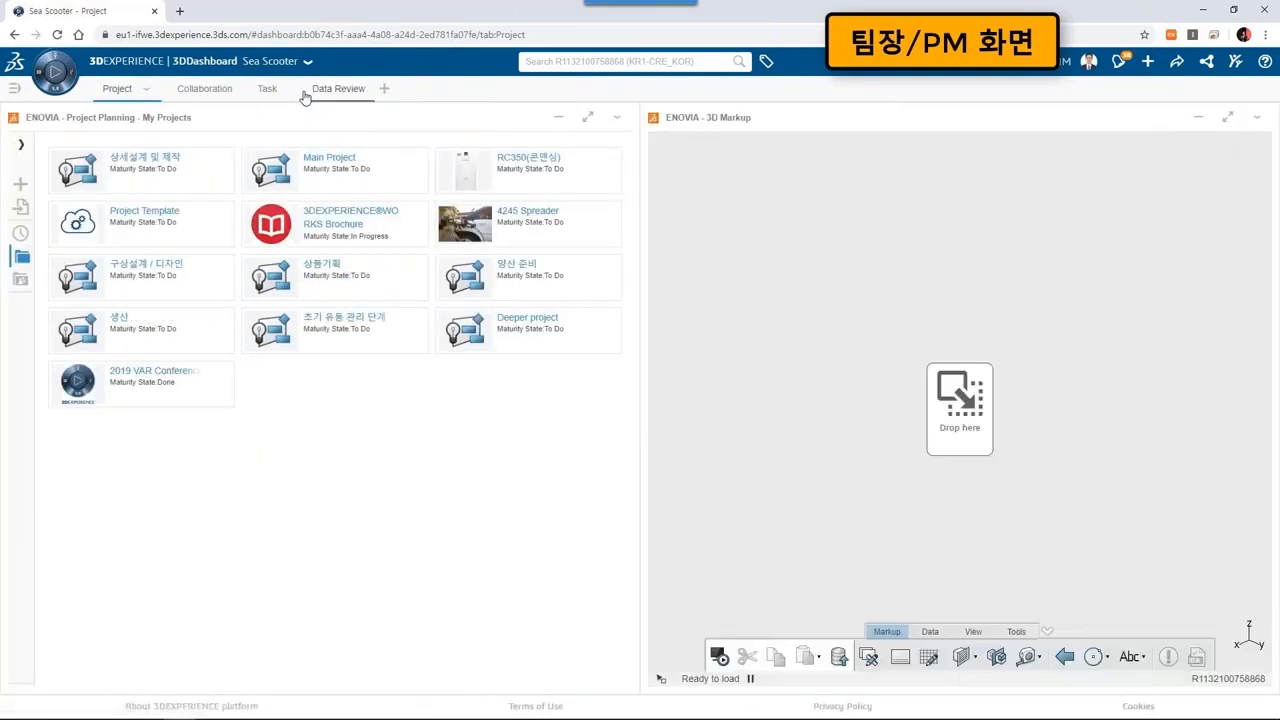
Create a new project titled "Sea Scooter V2" in Project Planning.
click(21, 185)
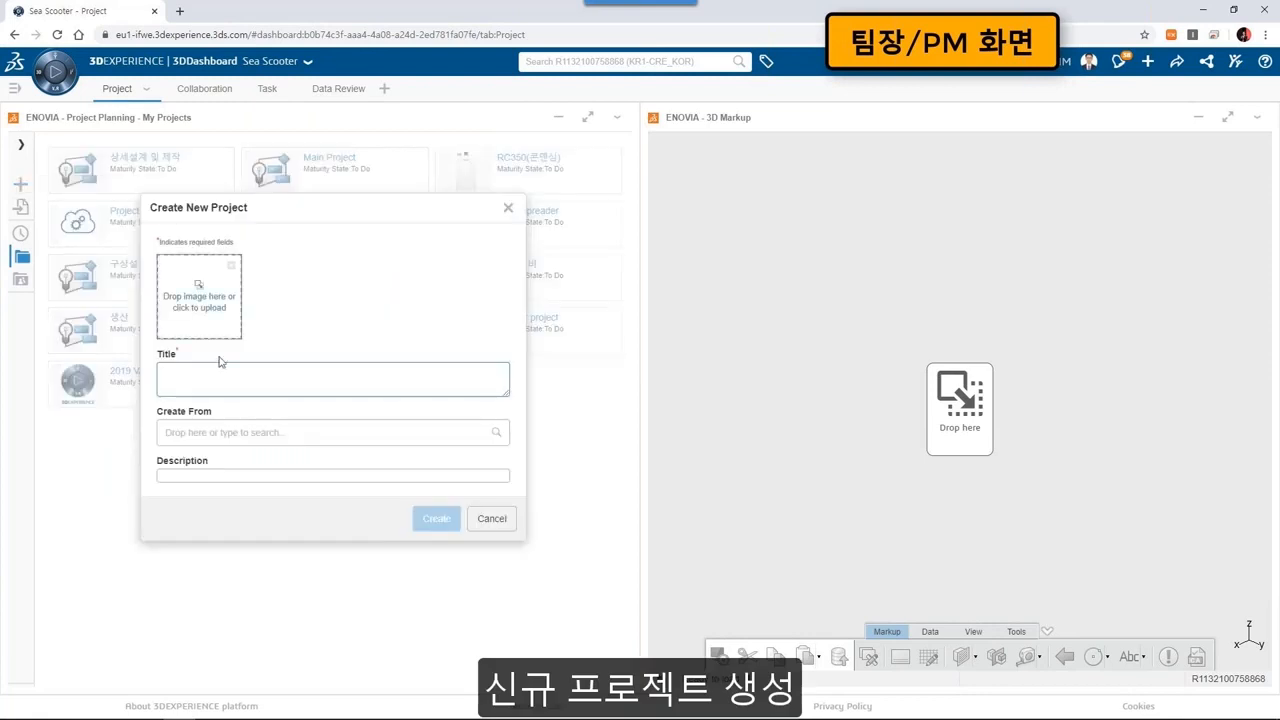
text(Sea Scooter V2)
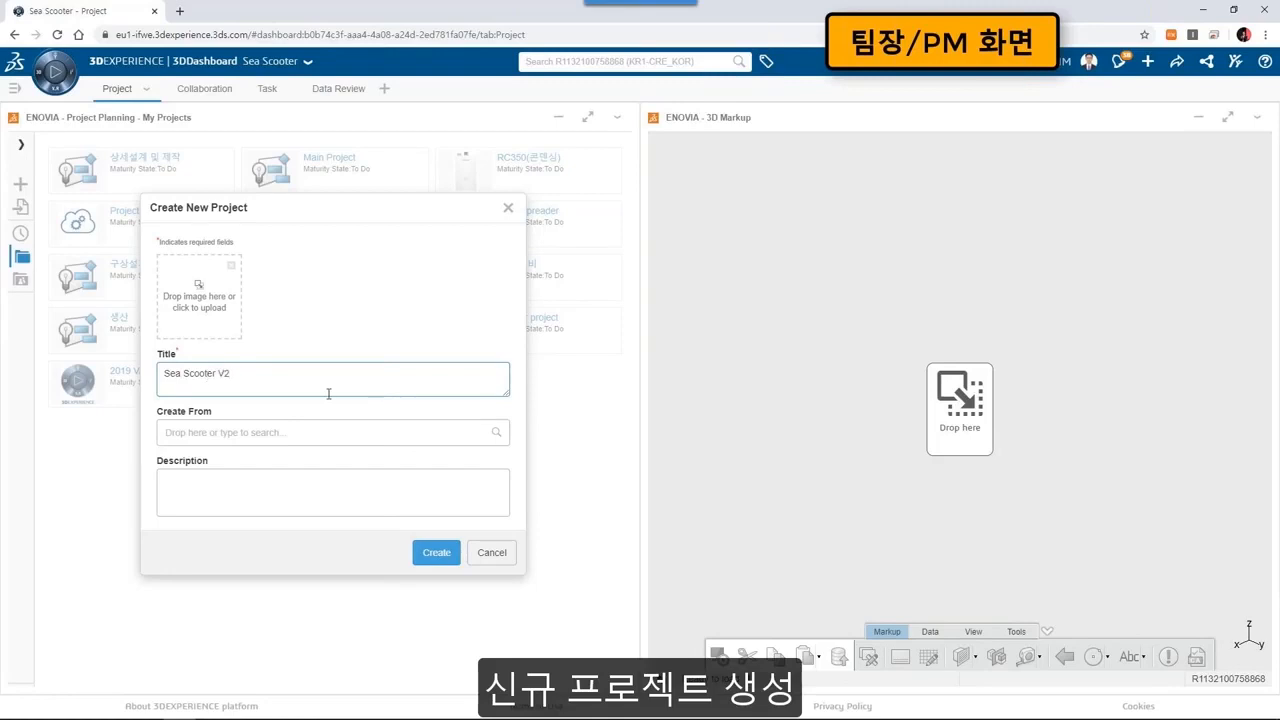
click(433, 550)
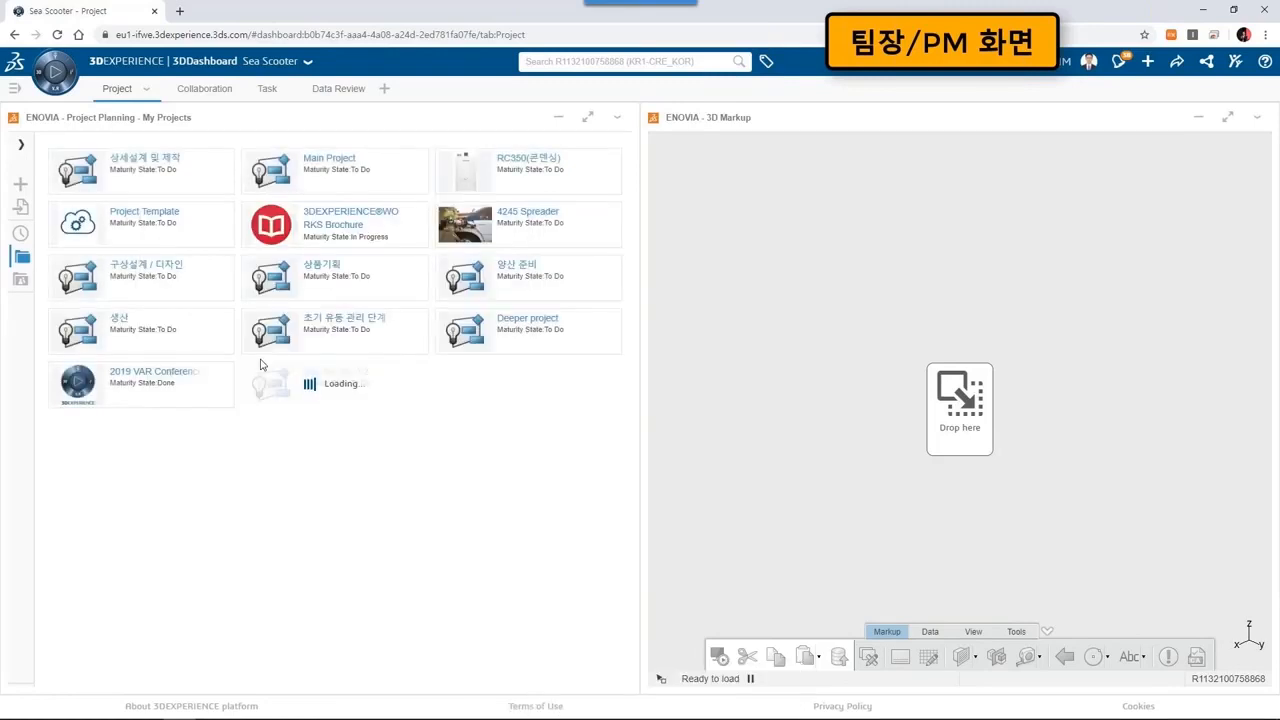
Open the Sea Scooter V2 project without the project list and enlarge Project Planning to fill the dashboard.
click(263, 370)
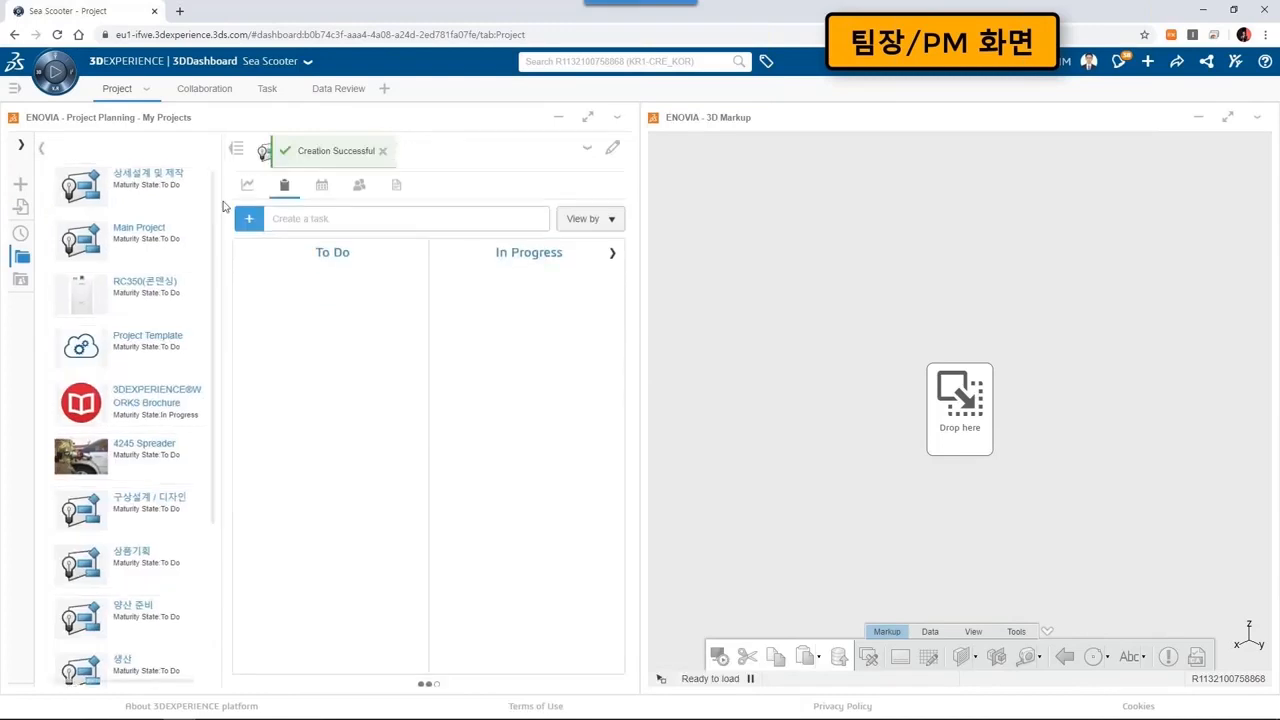
click(234, 149)
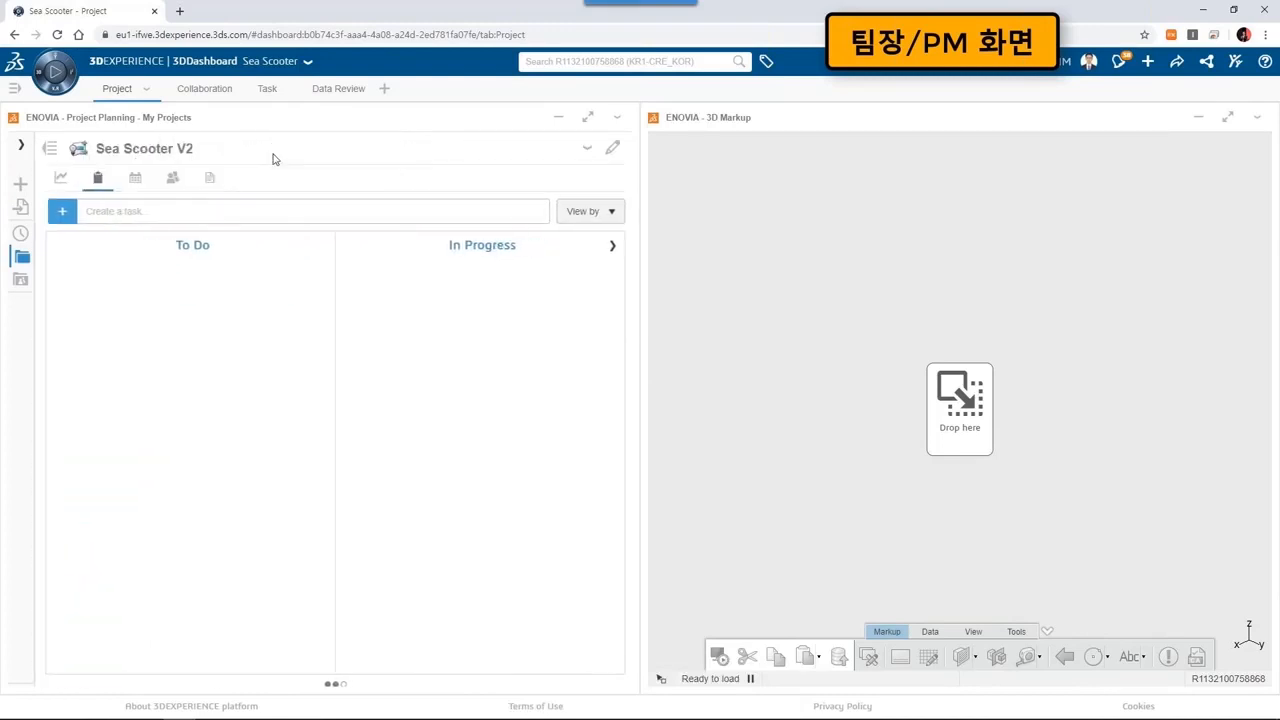
click(589, 118)
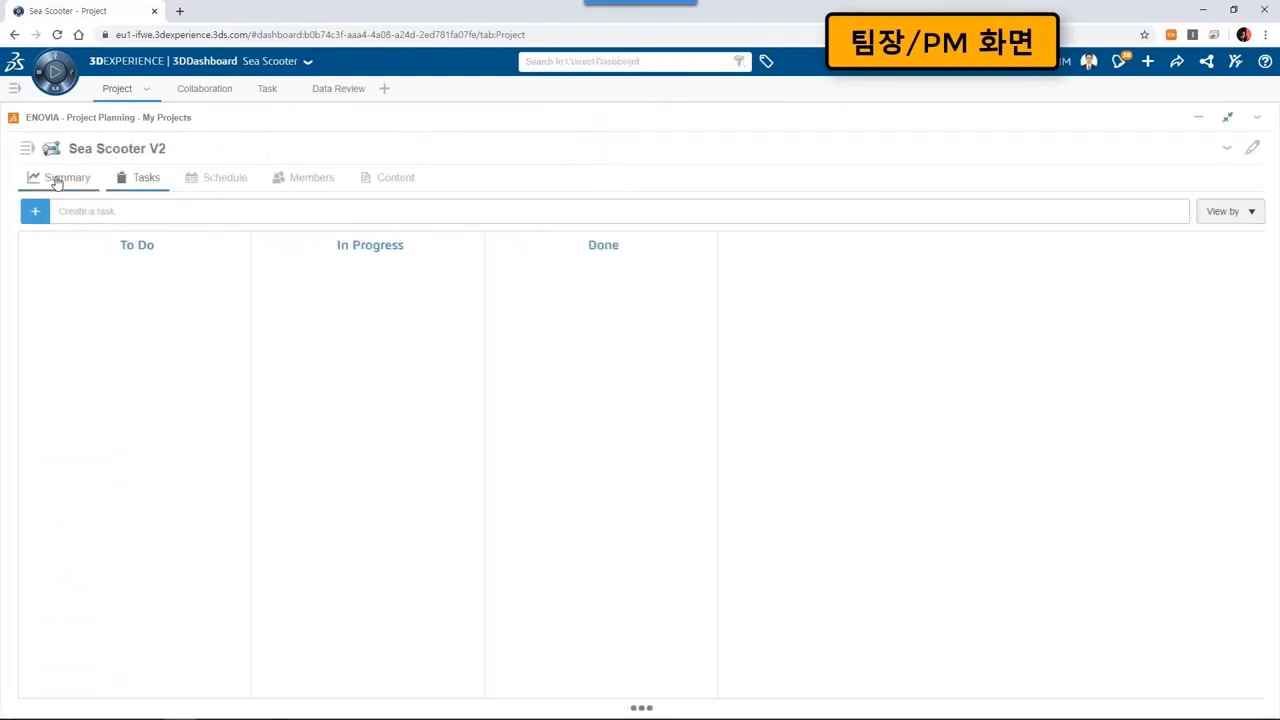
Show the Sea Scooter V2 project's schedule and widen its name column.
click(54, 178)
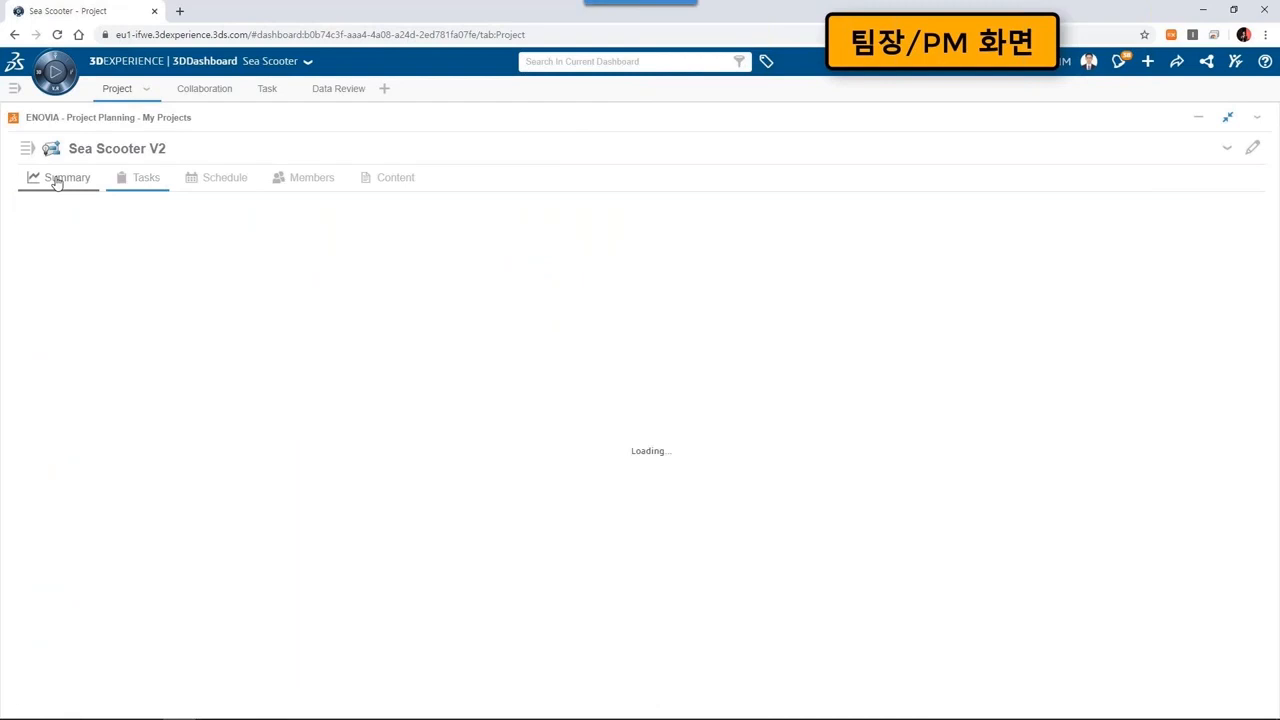
click(146, 180)
click(205, 187)
drag(140, 232, 206, 229)
Create a task named "Data Review" with a duration of 2 days in the Sea Scooter V2 schedule.
click(1251, 204)
click(1220, 312)
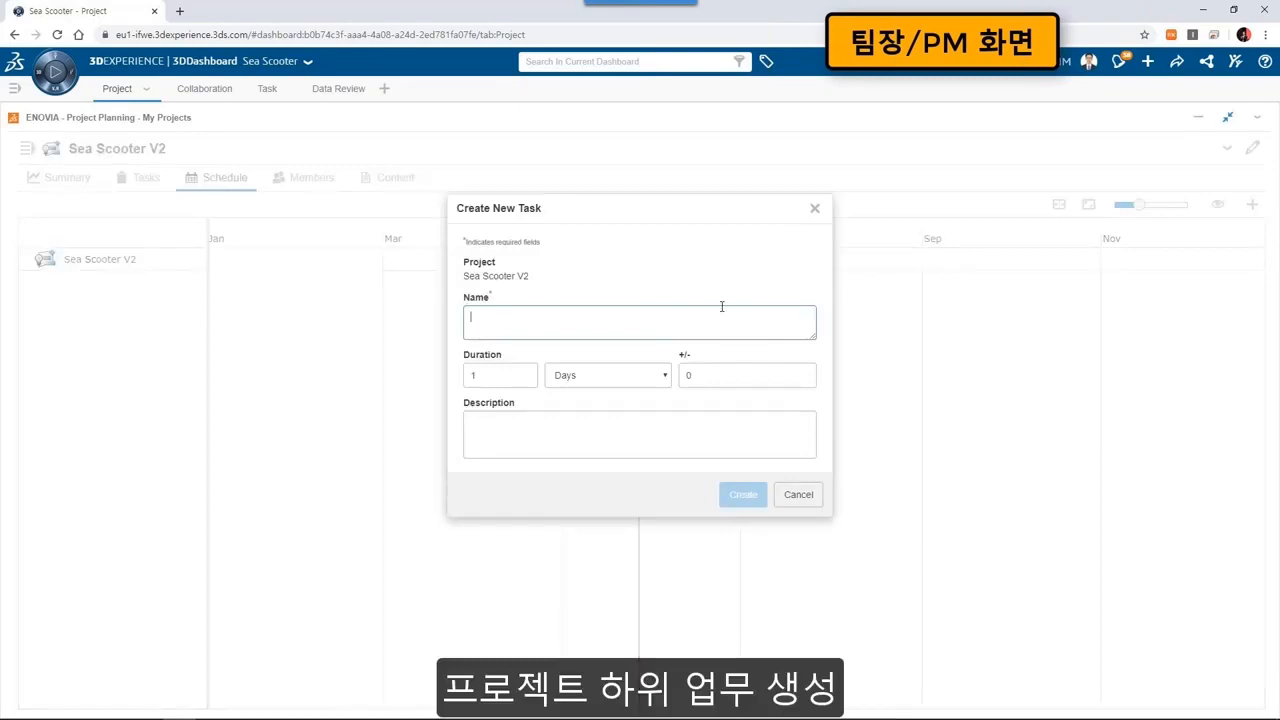
text(Data Review)
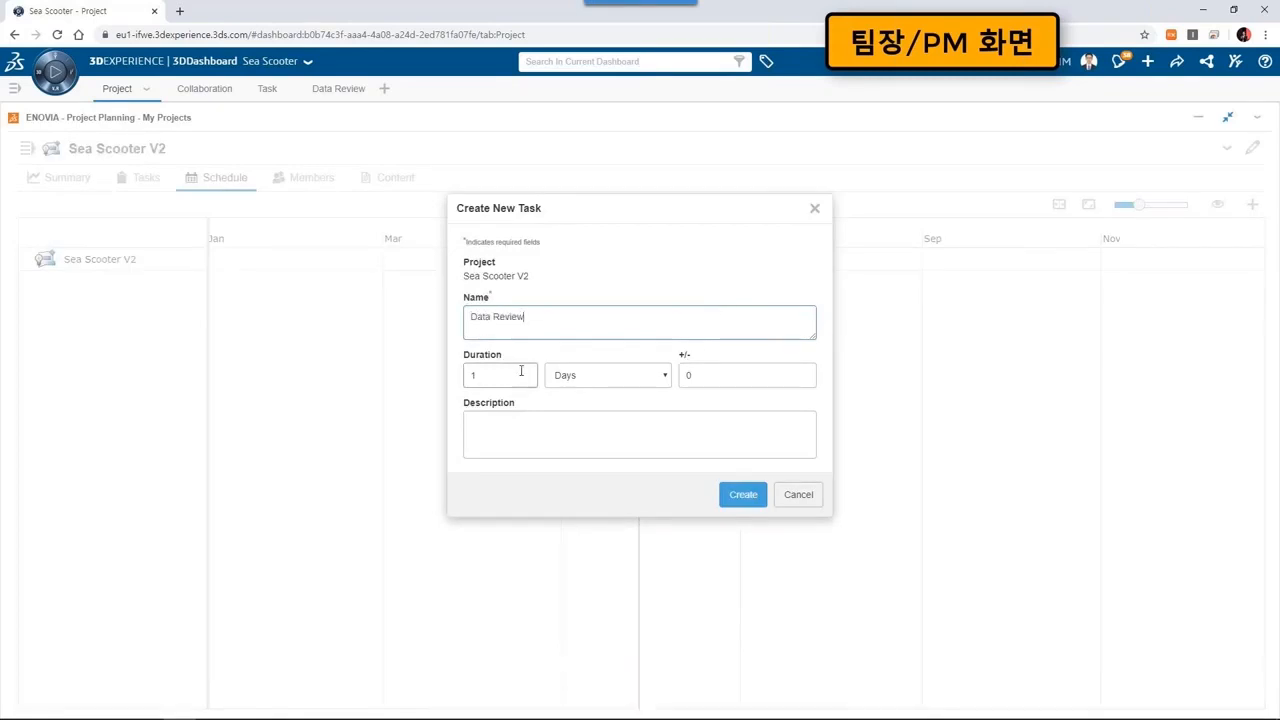
click(518, 374)
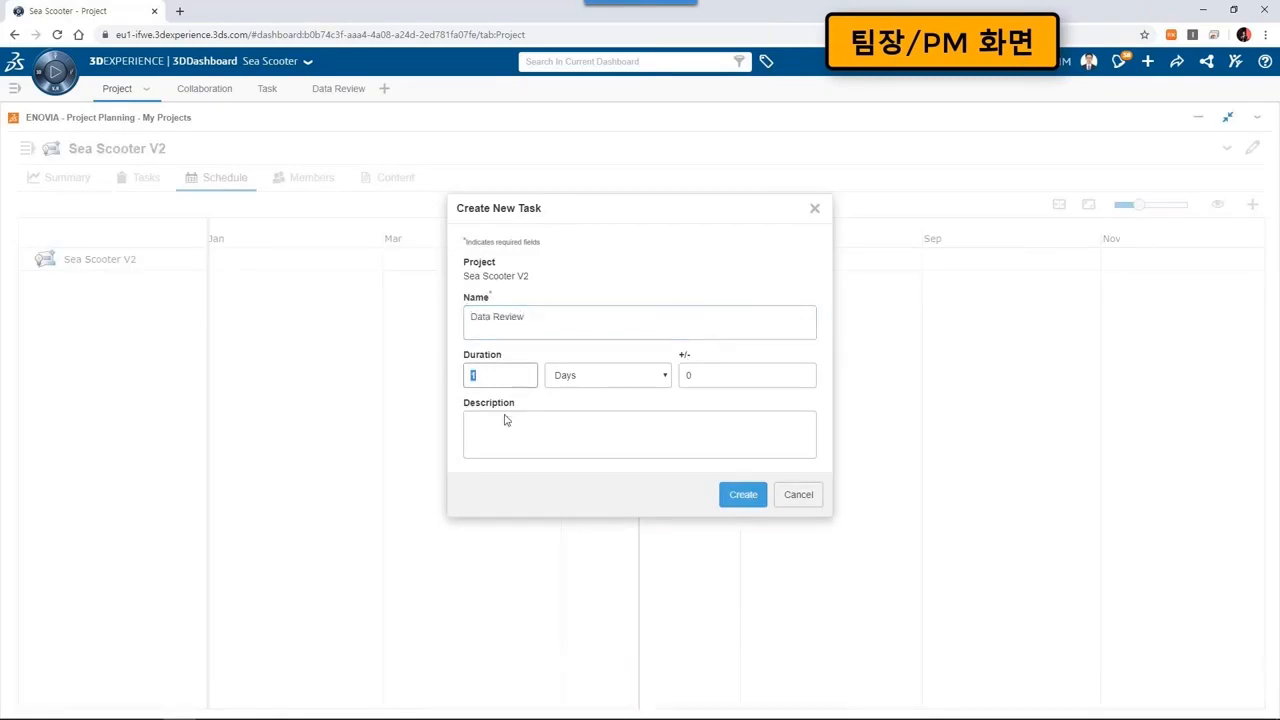
click(743, 494)
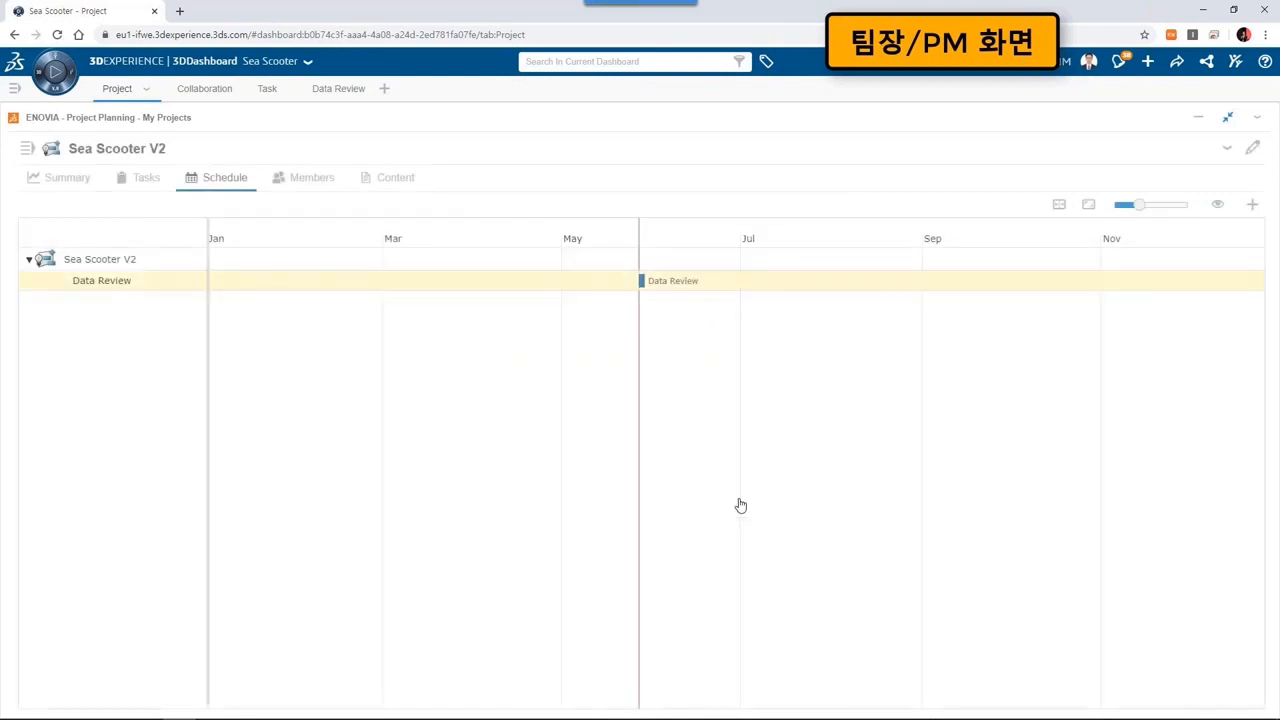
Create a task named "설계 수정" with a duration of 3 days in the Sea Scooter V2 schedule.
click(1252, 204)
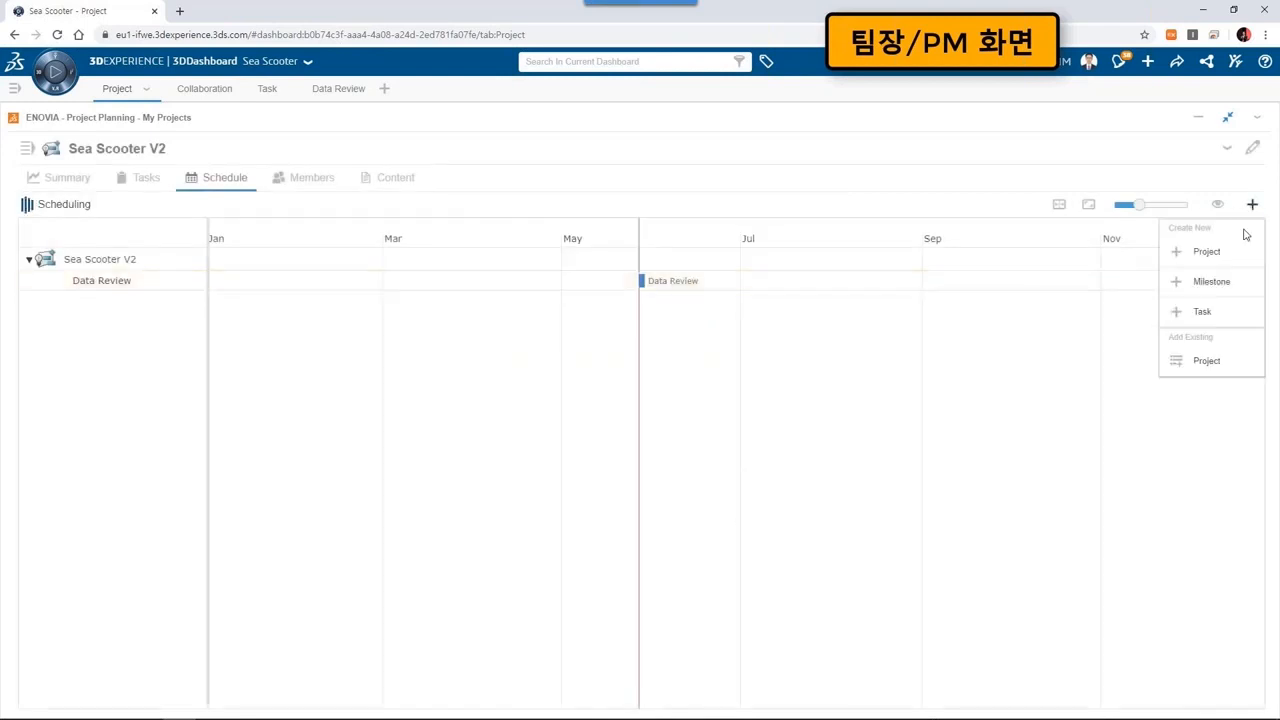
click(1214, 312)
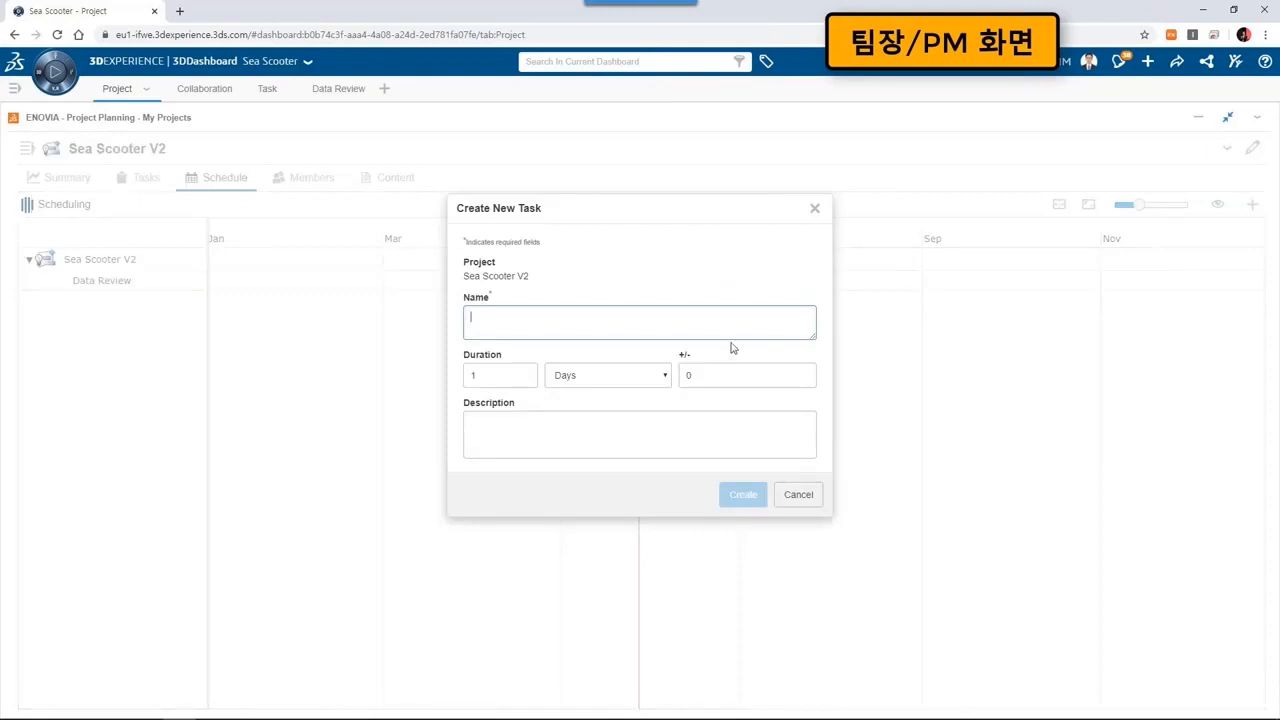
text(설계 수정)
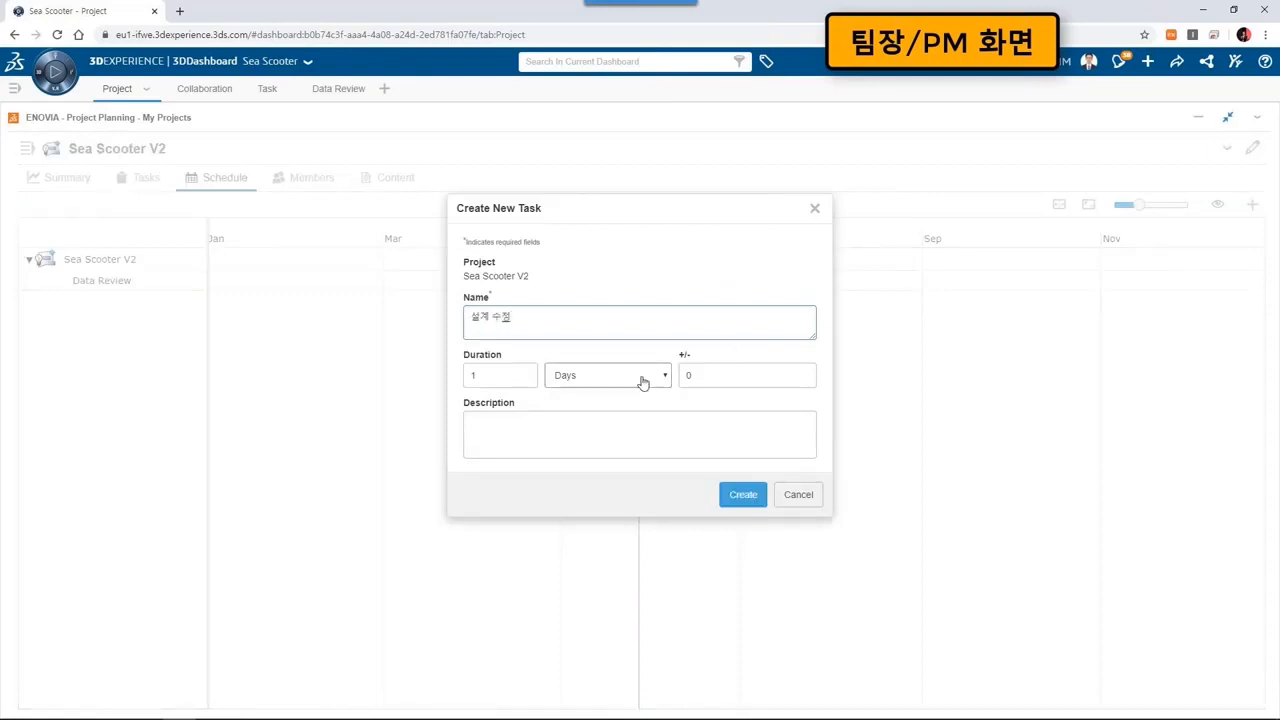
key(Tab)
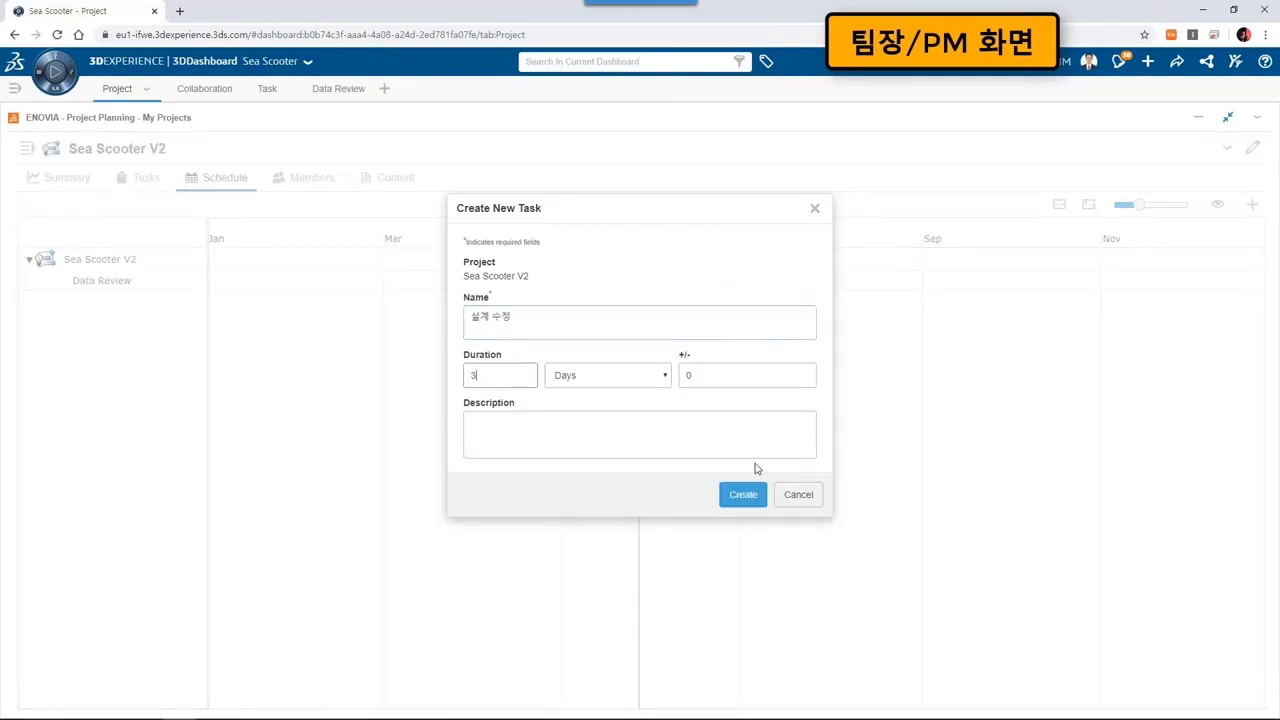
click(752, 490)
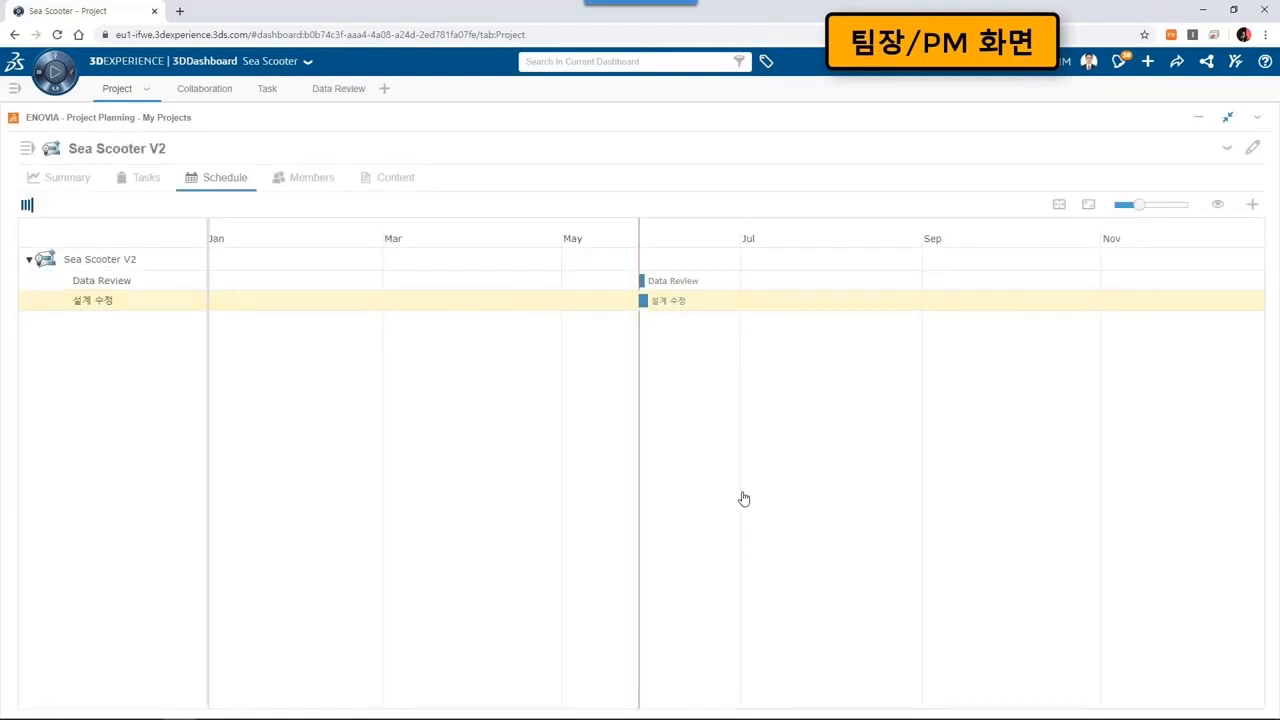
Create a task named "해석" with a duration of 3 days in the Sea Scooter V2 schedule.
click(1252, 204)
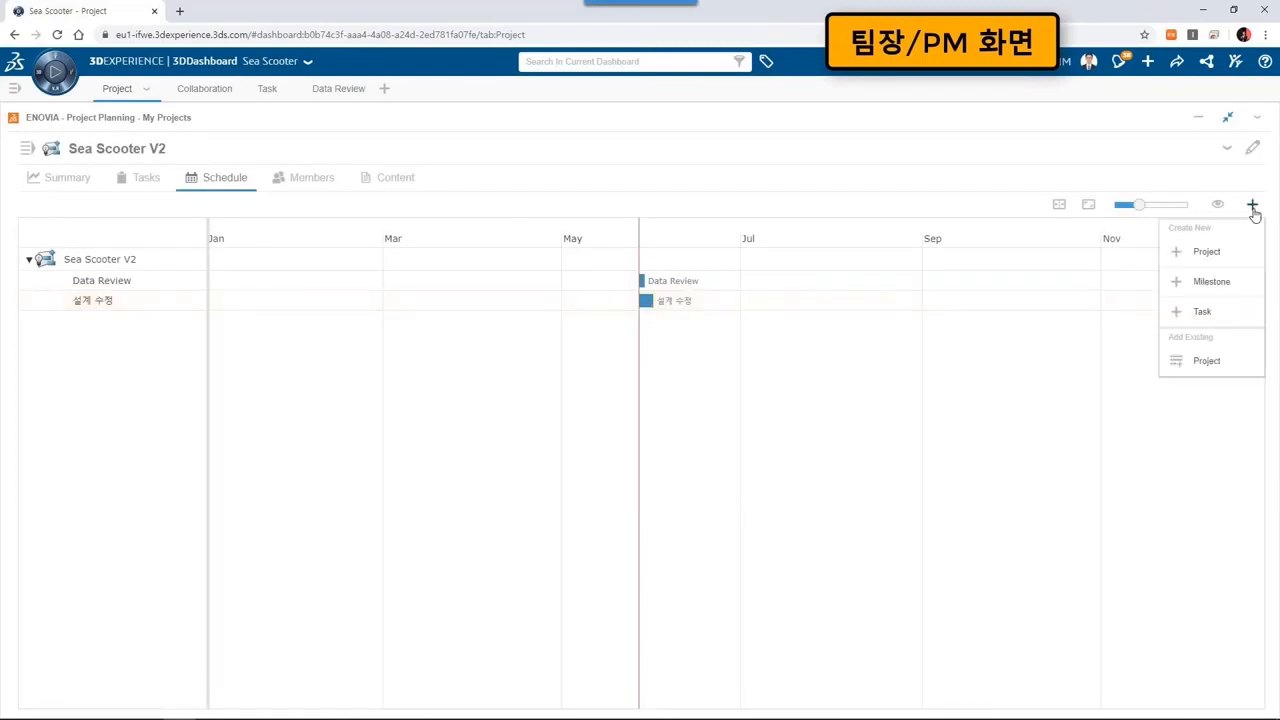
click(1199, 312)
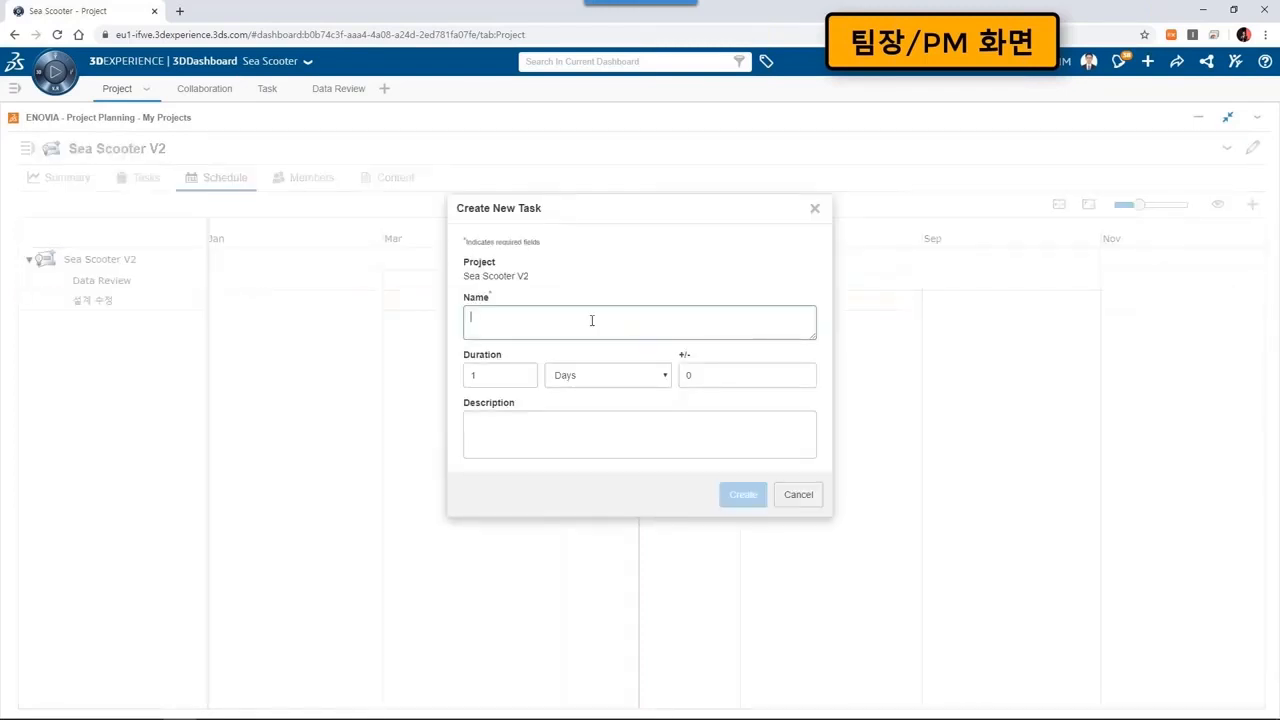
text(해석)
click(517, 379)
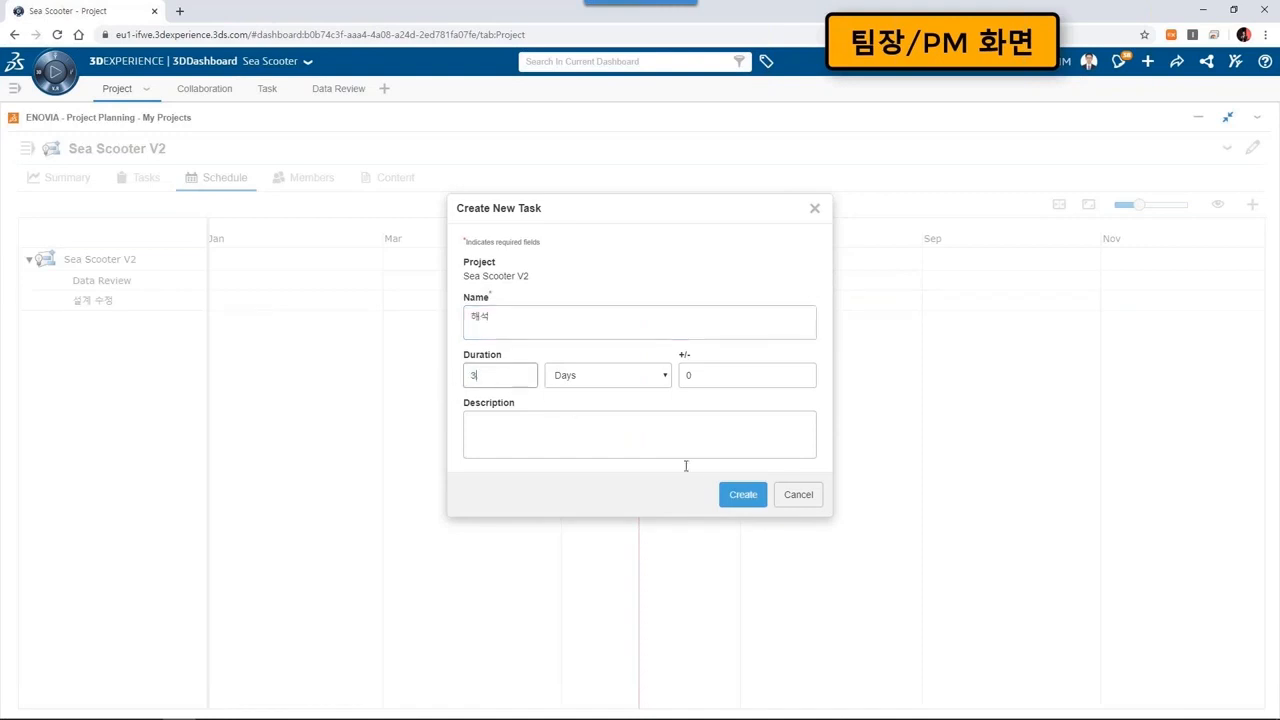
click(741, 494)
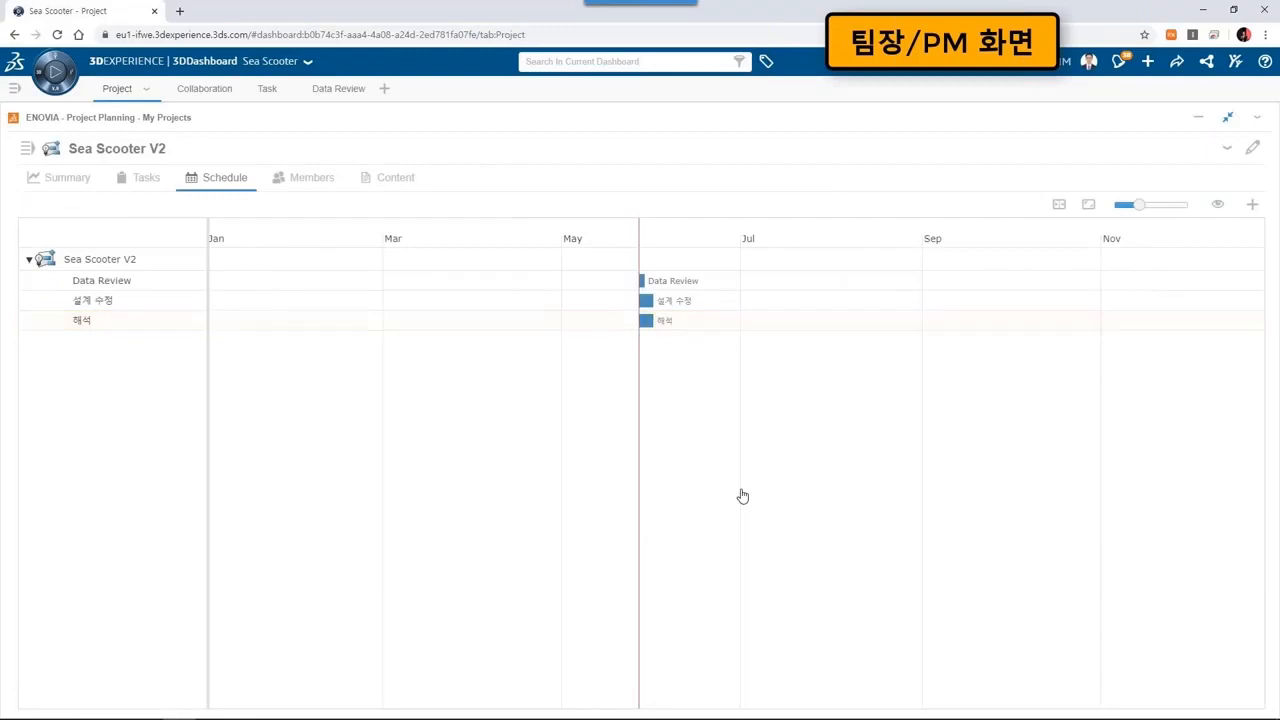
Create a milestone named "Design Review" in the Sea Scooter V2 schedule, keeping the suggested date.
click(1252, 204)
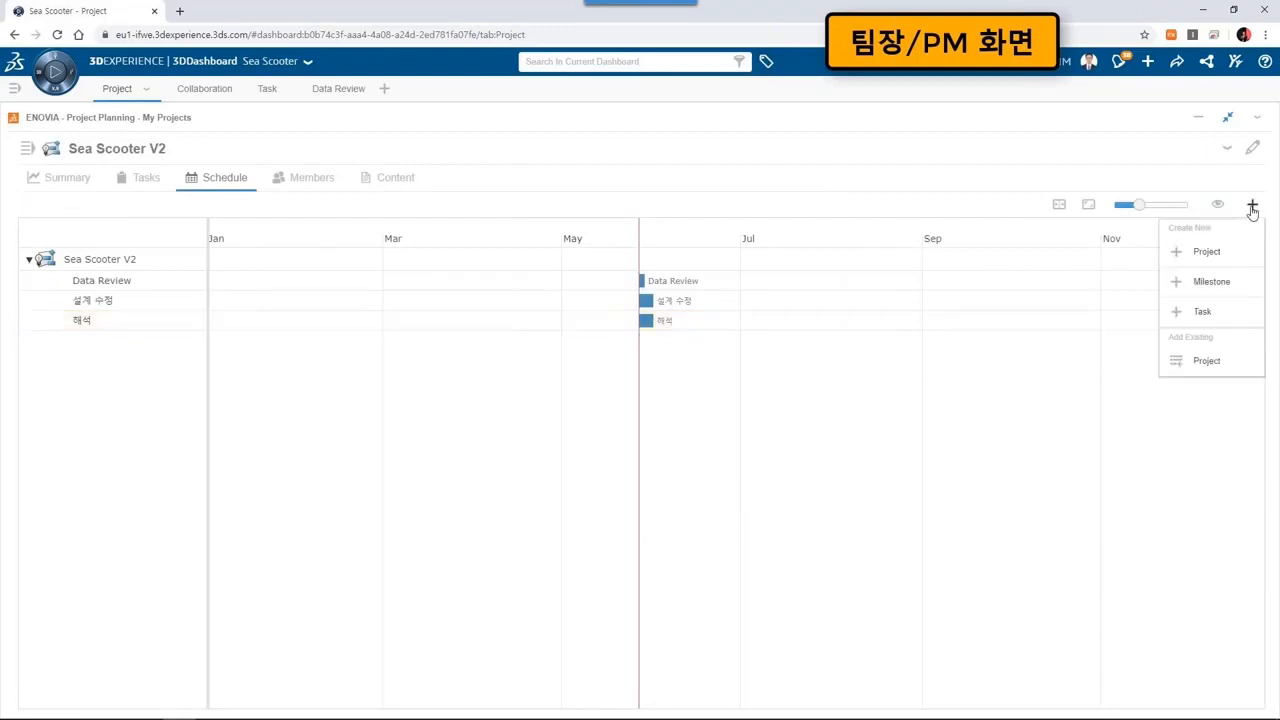
click(1197, 284)
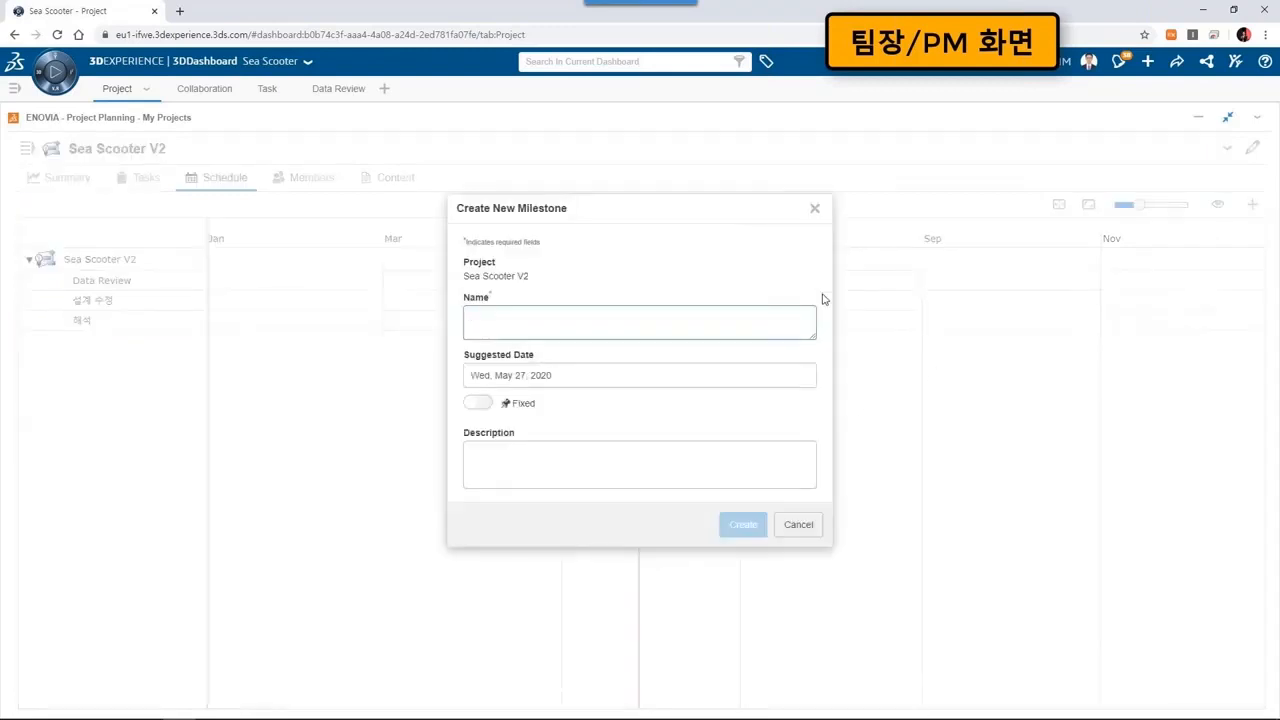
text(ㅇ)
key(BackSpace)
text(Design Review)
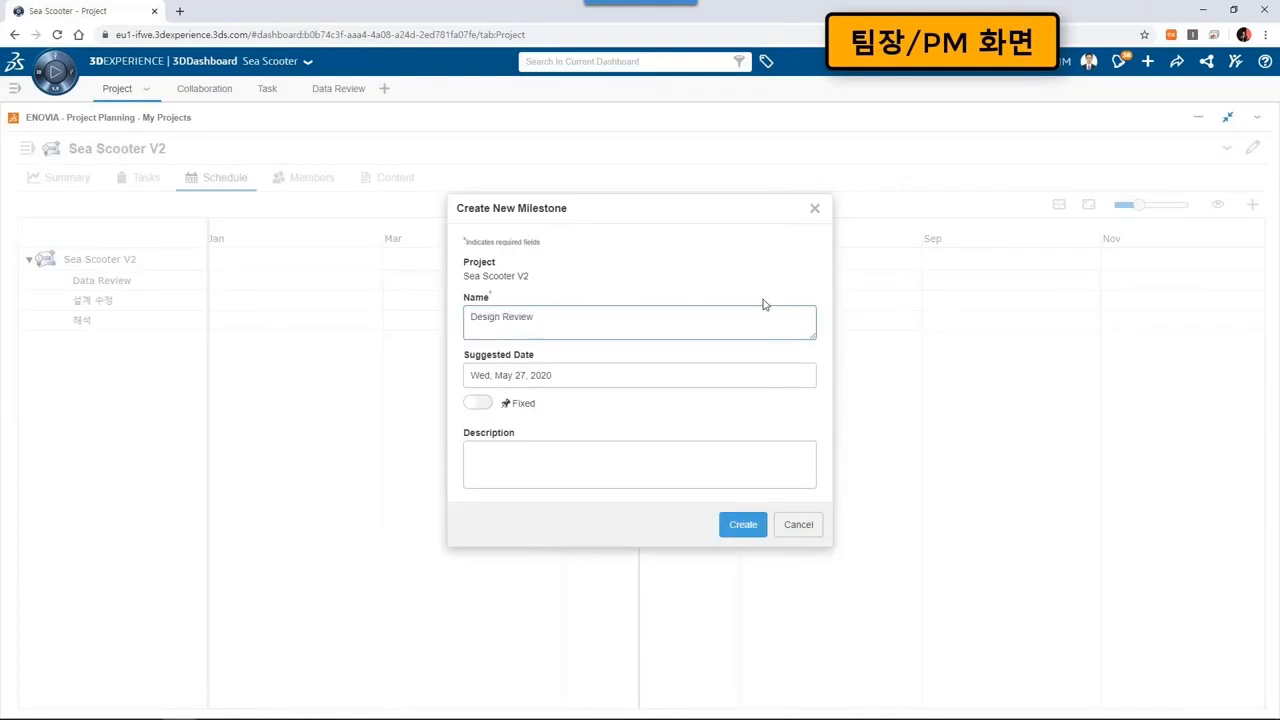
click(741, 526)
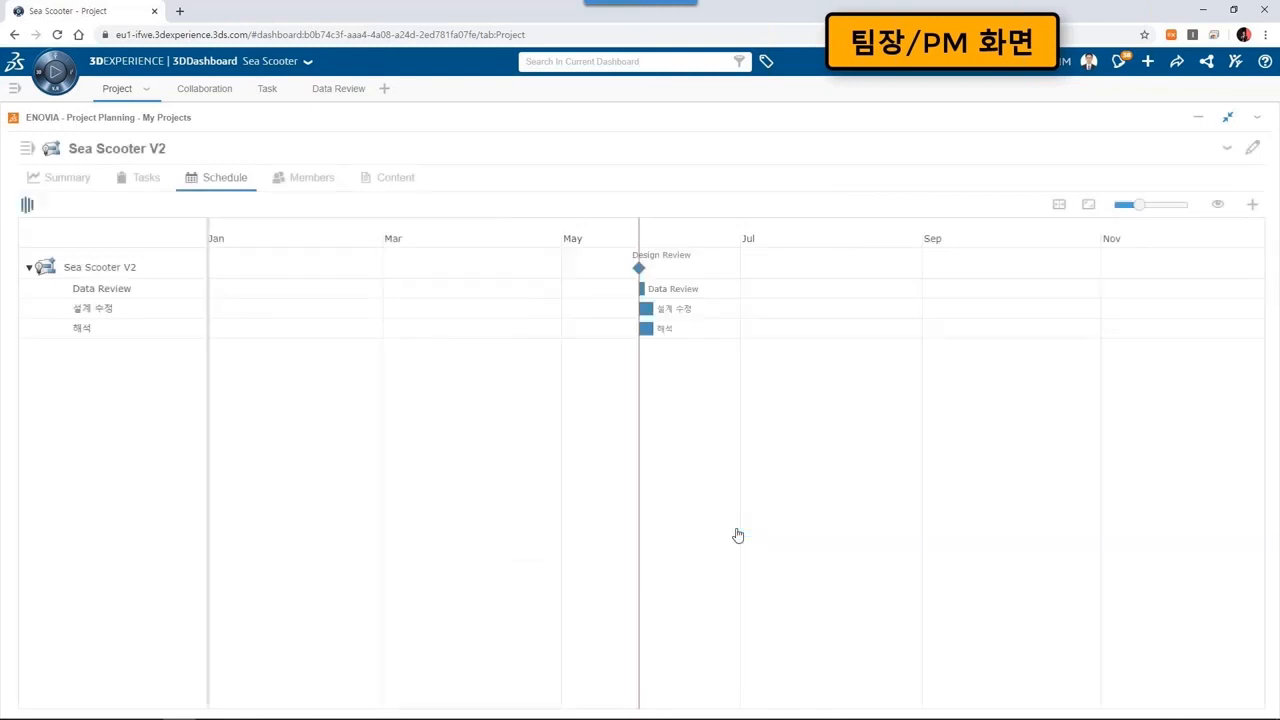
Link Data Review, 설계 수정, 해석 and the Design Review milestone in that order, each starting at the end of its predecessor.
click(1088, 205)
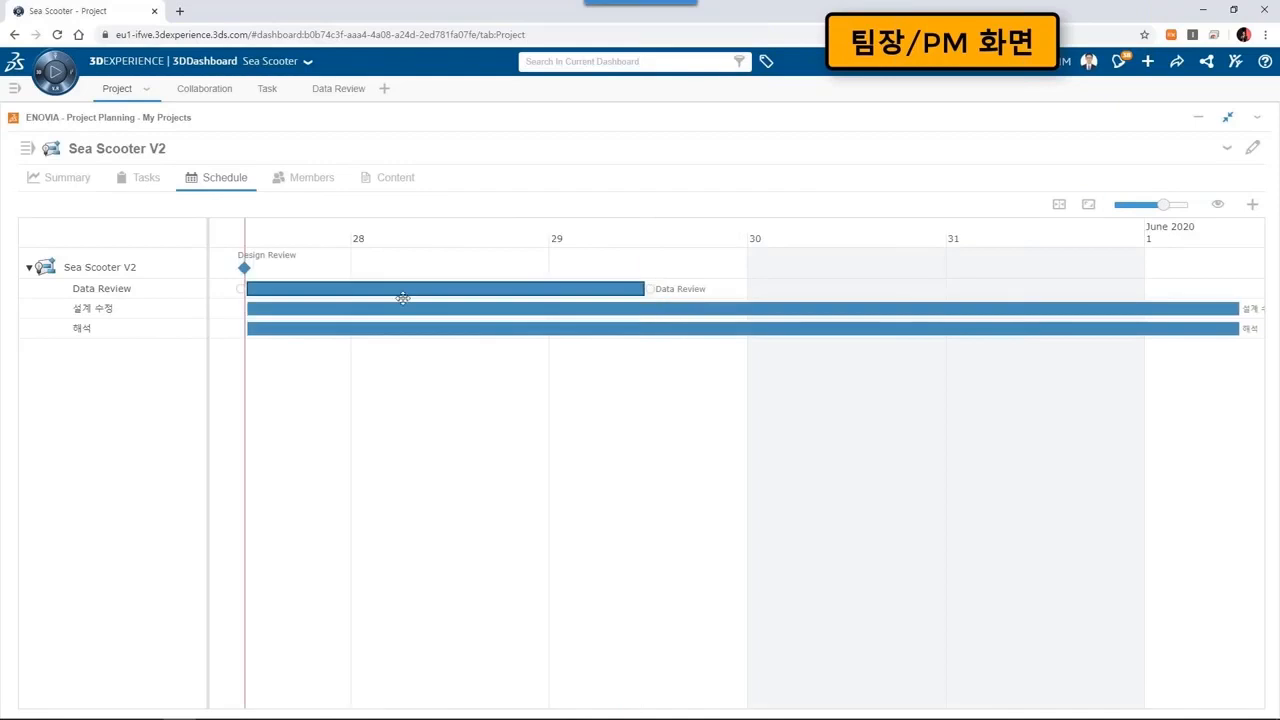
click(437, 293)
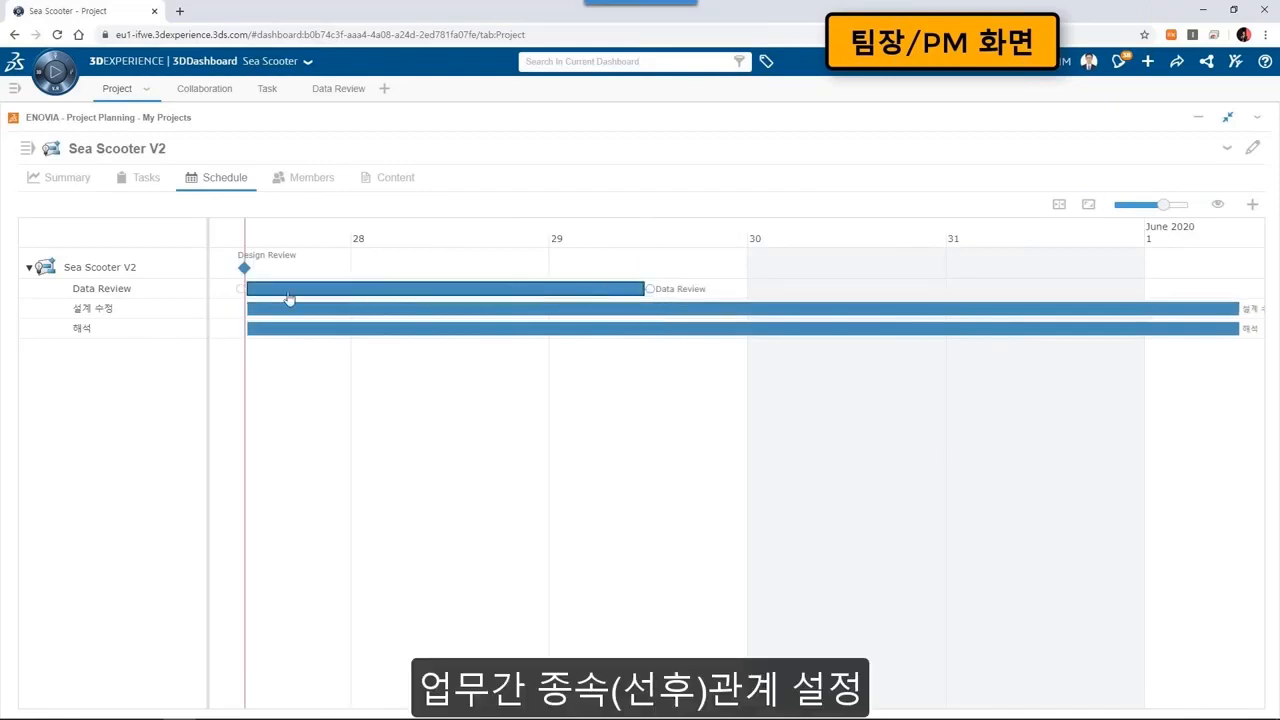
drag(238, 292, 243, 310)
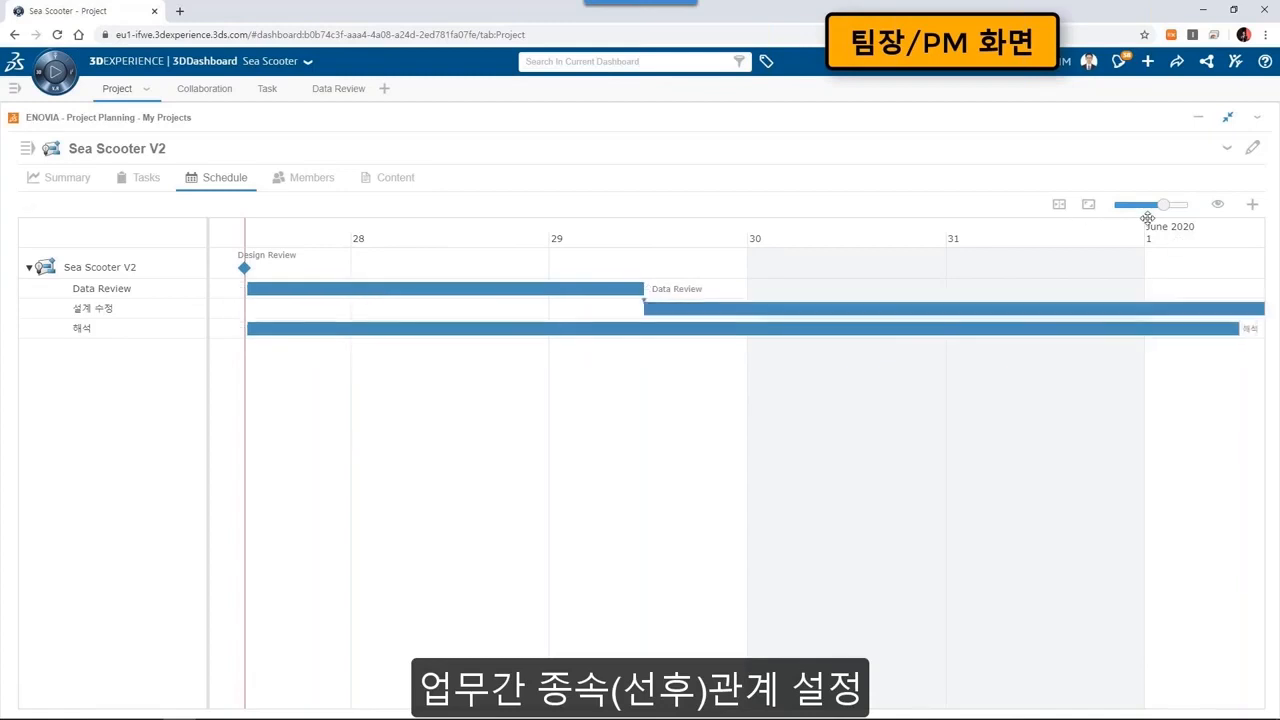
drag(1161, 205, 1153, 205)
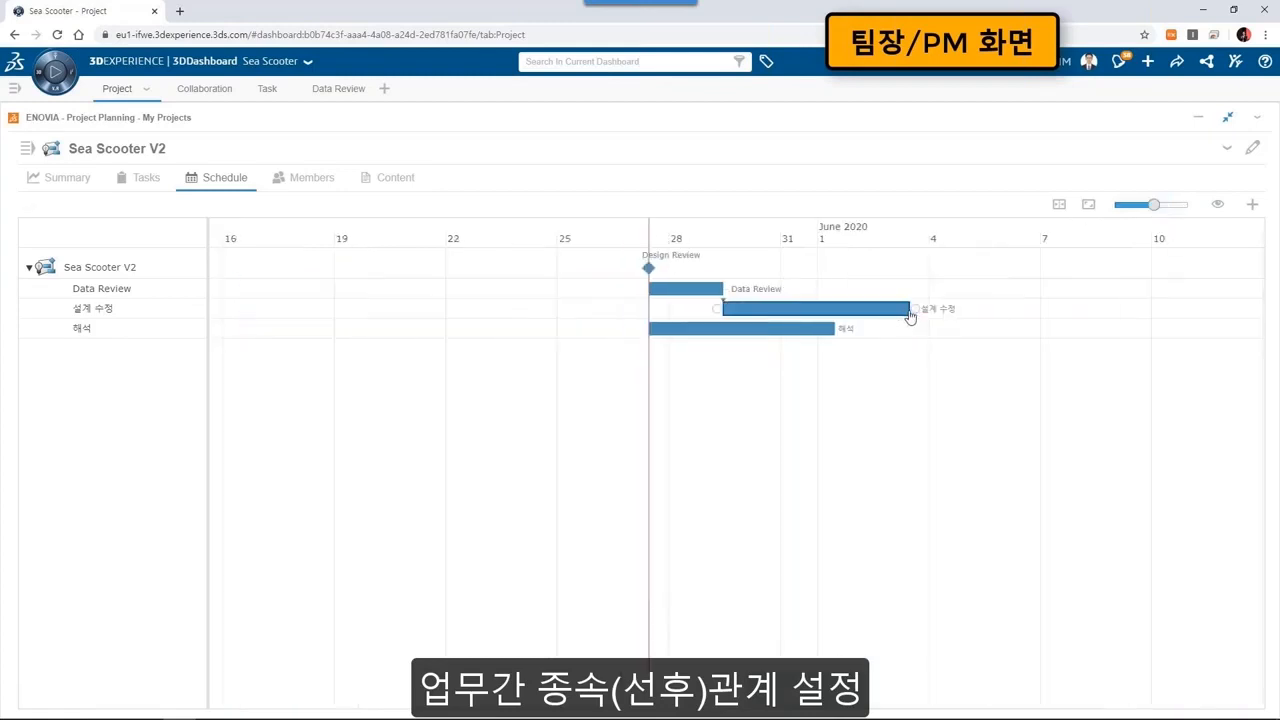
drag(914, 312, 646, 333)
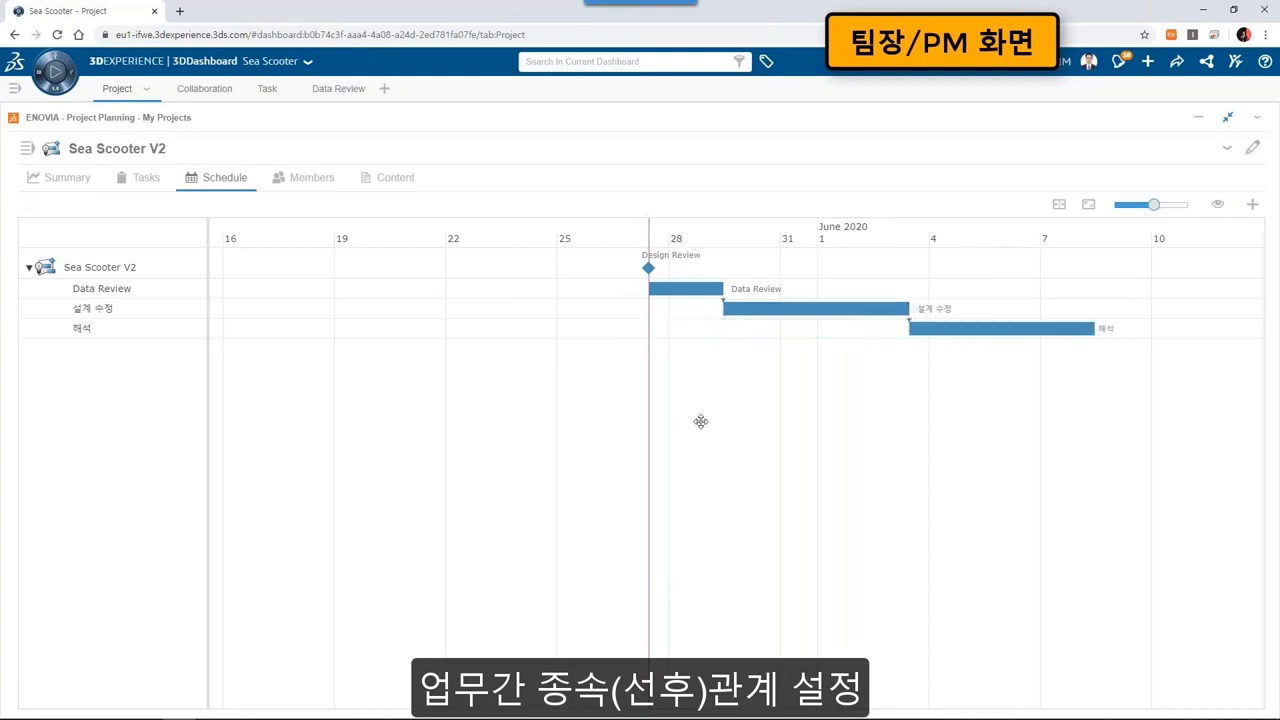
drag(1097, 331, 646, 267)
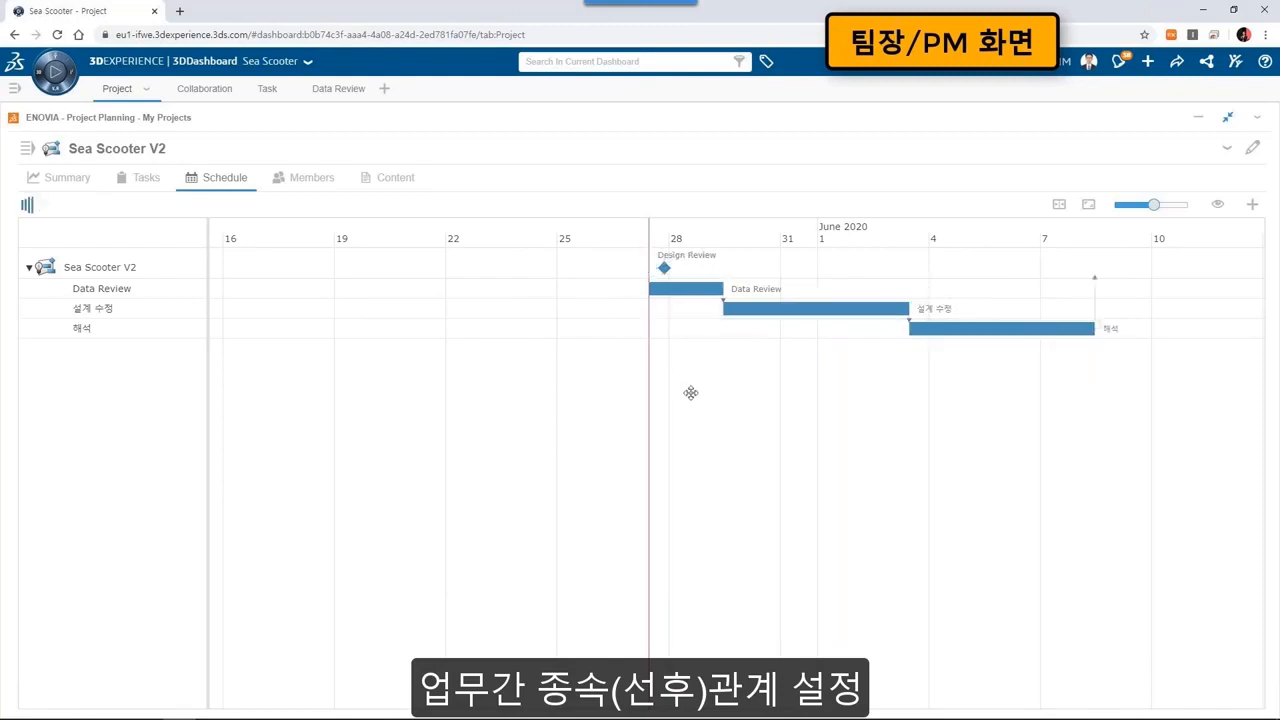
drag(800, 397, 553, 393)
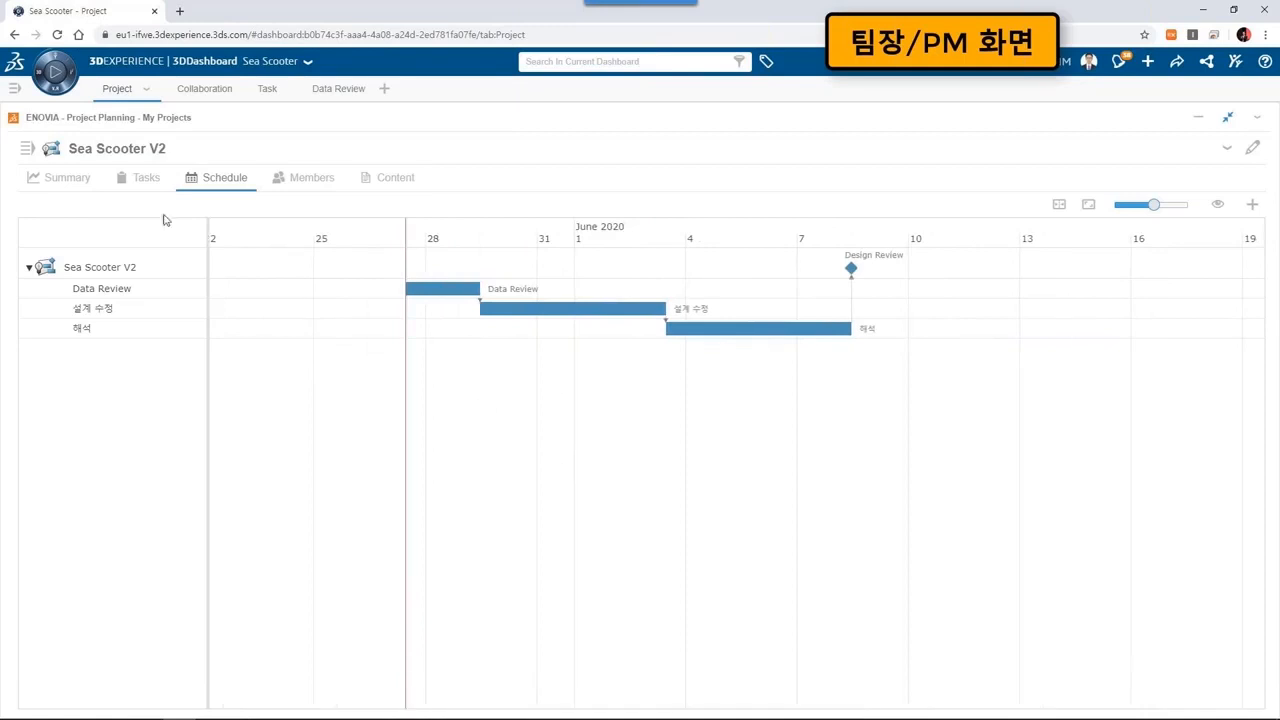
Open the Data Review task on the project's task board and assign it to the suggested project member.
click(141, 180)
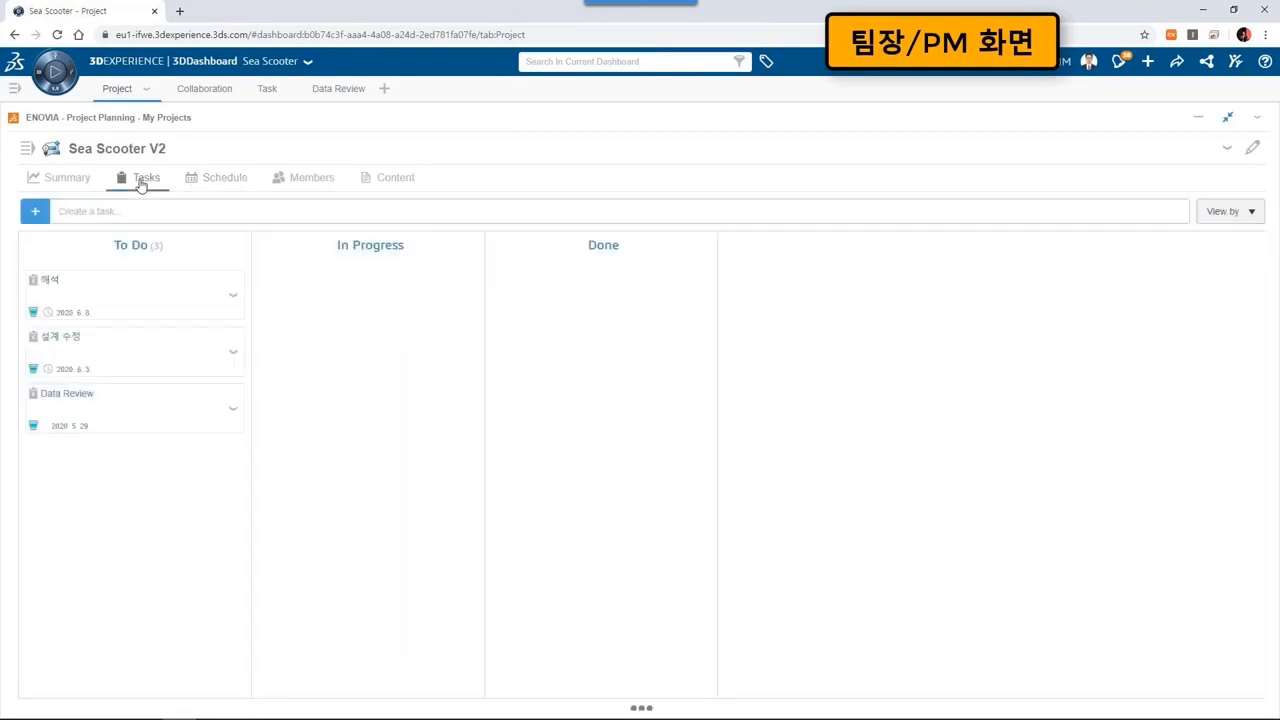
click(147, 408)
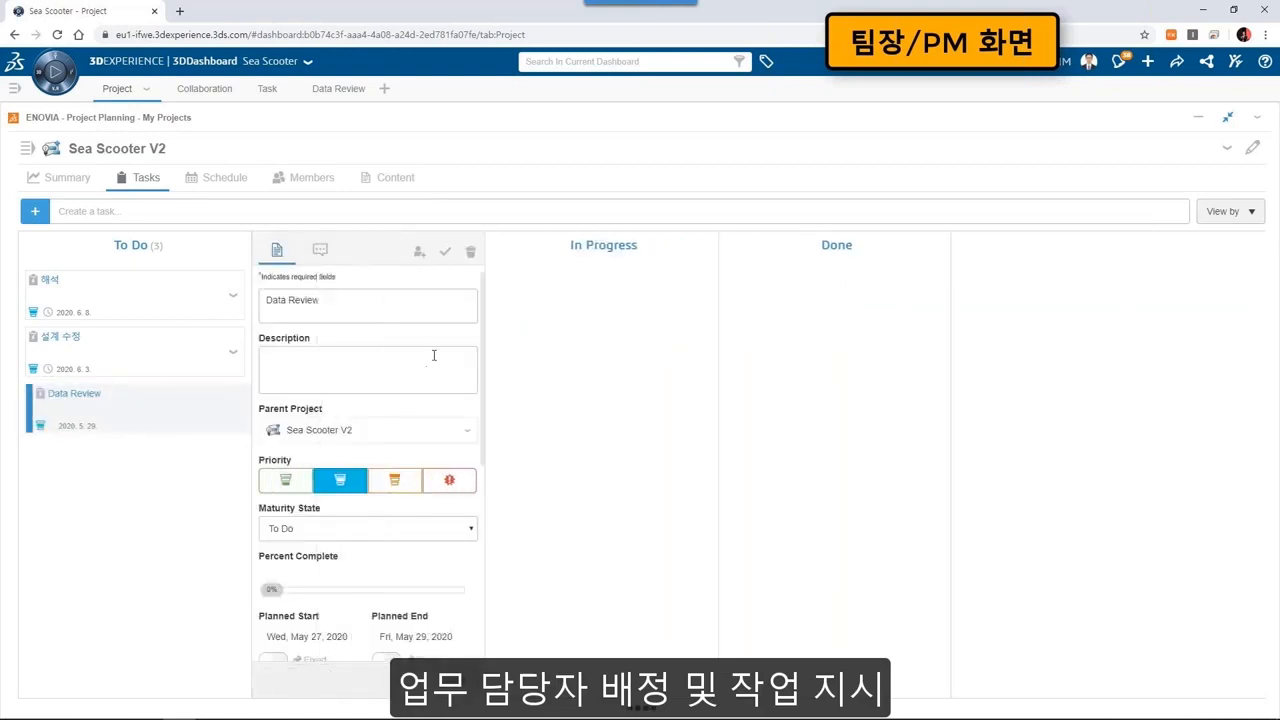
scroll(447, 349, down, 5)
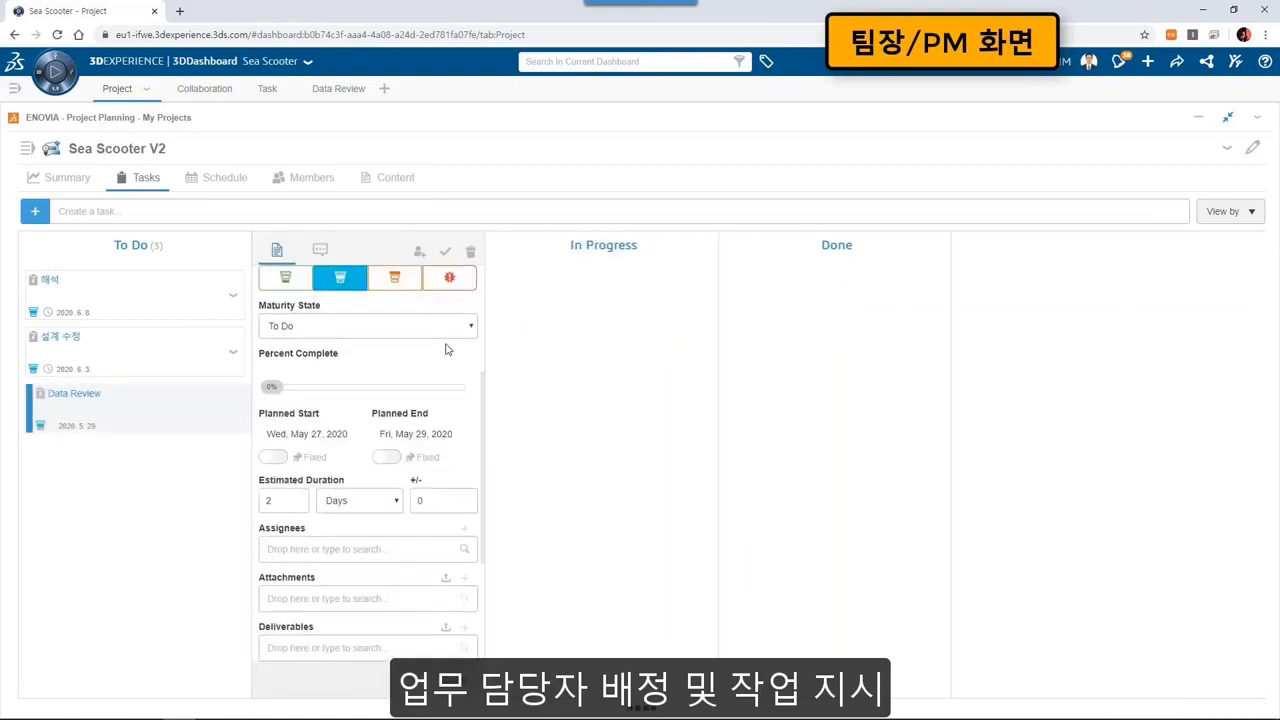
scroll(440, 400, down, 1)
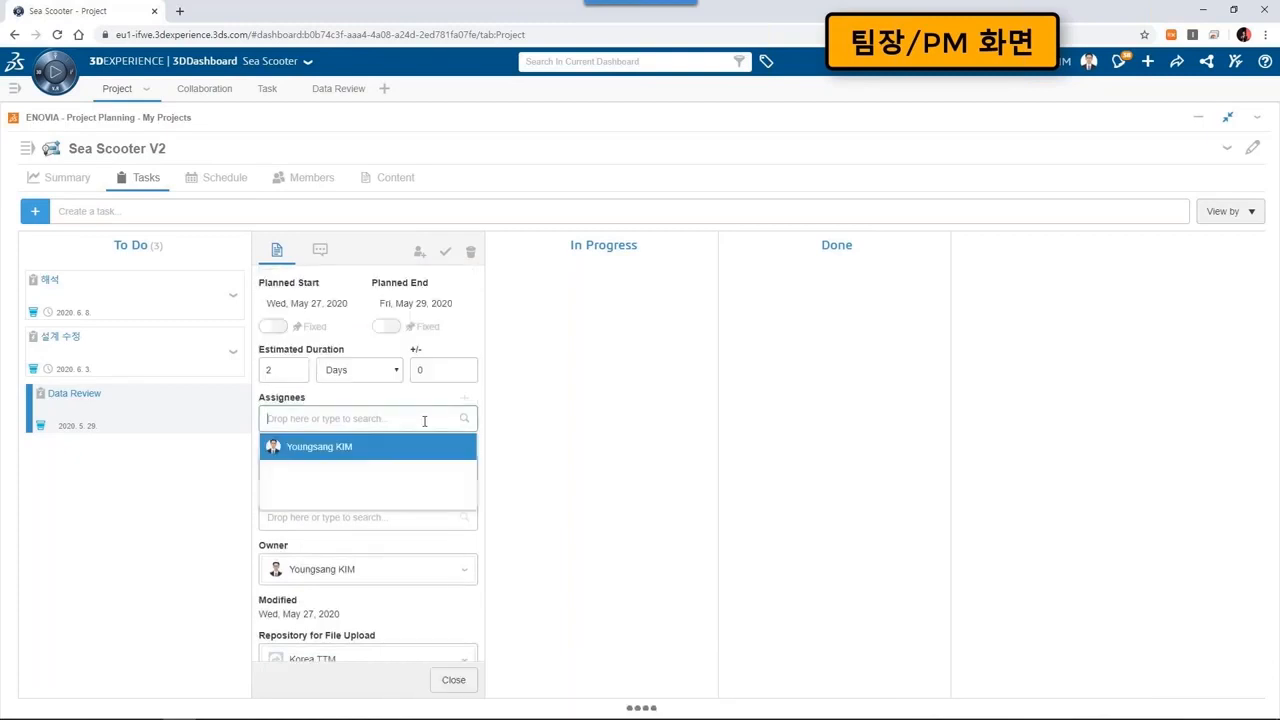
click(348, 455)
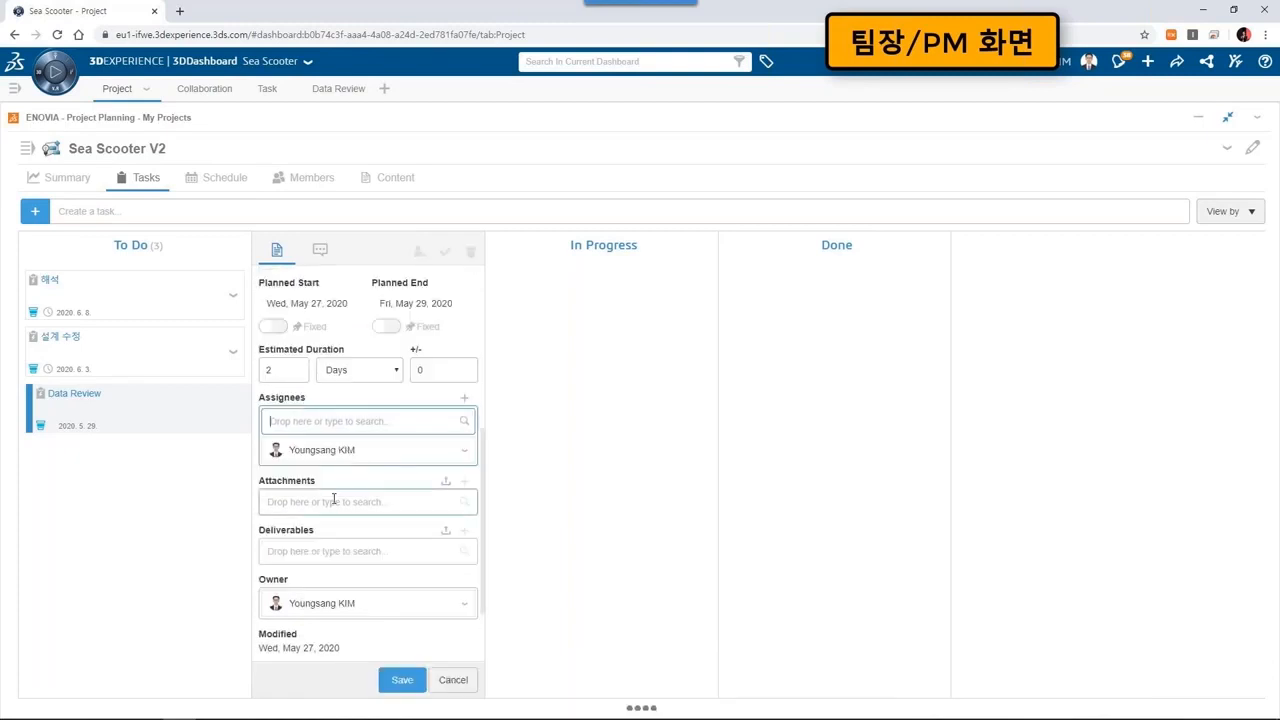
Search for Data Review attachments with "sea scooter" and filter the results to the Physical Product type.
text(sea s)
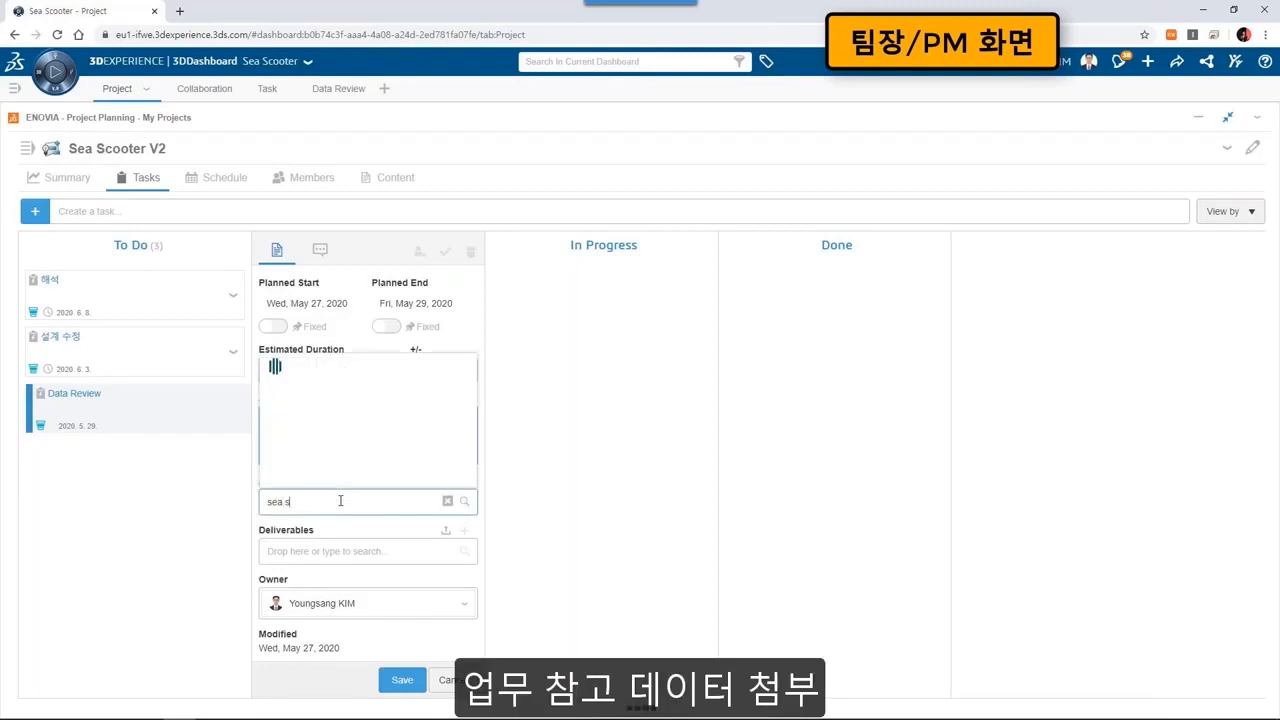
text(ter)
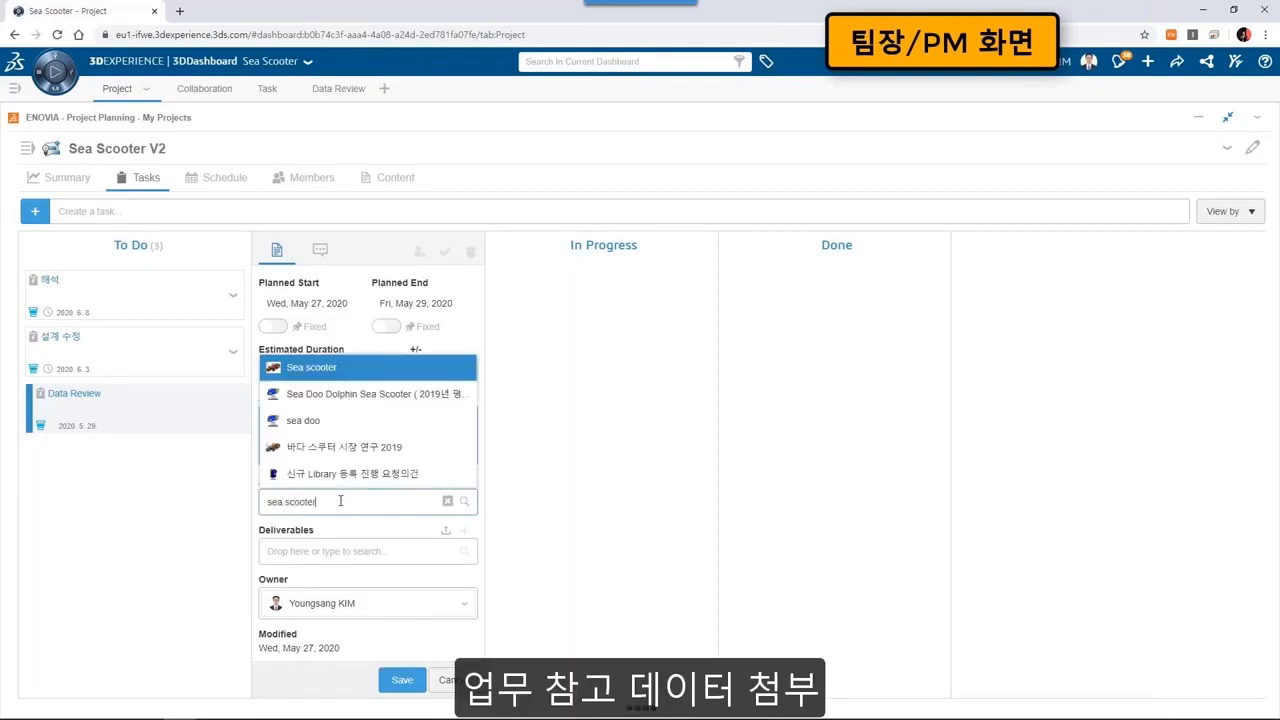
scroll(466, 437, down, 1)
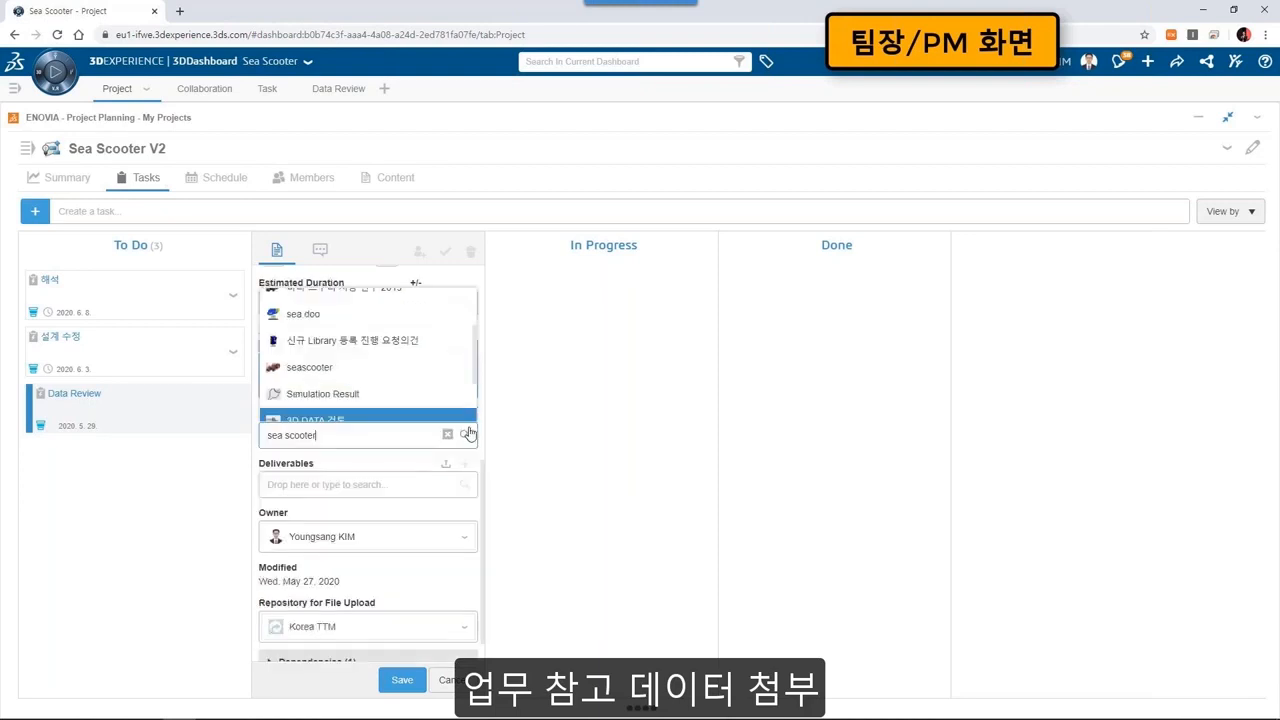
click(466, 437)
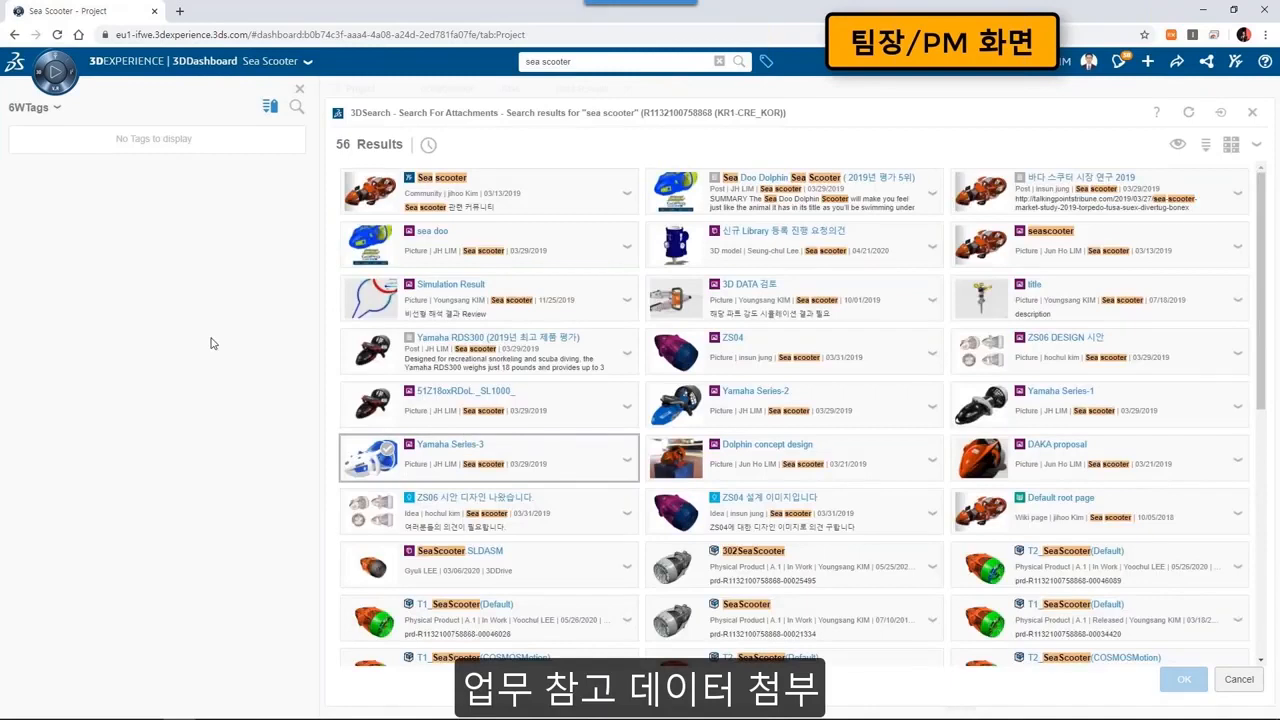
click(240, 290)
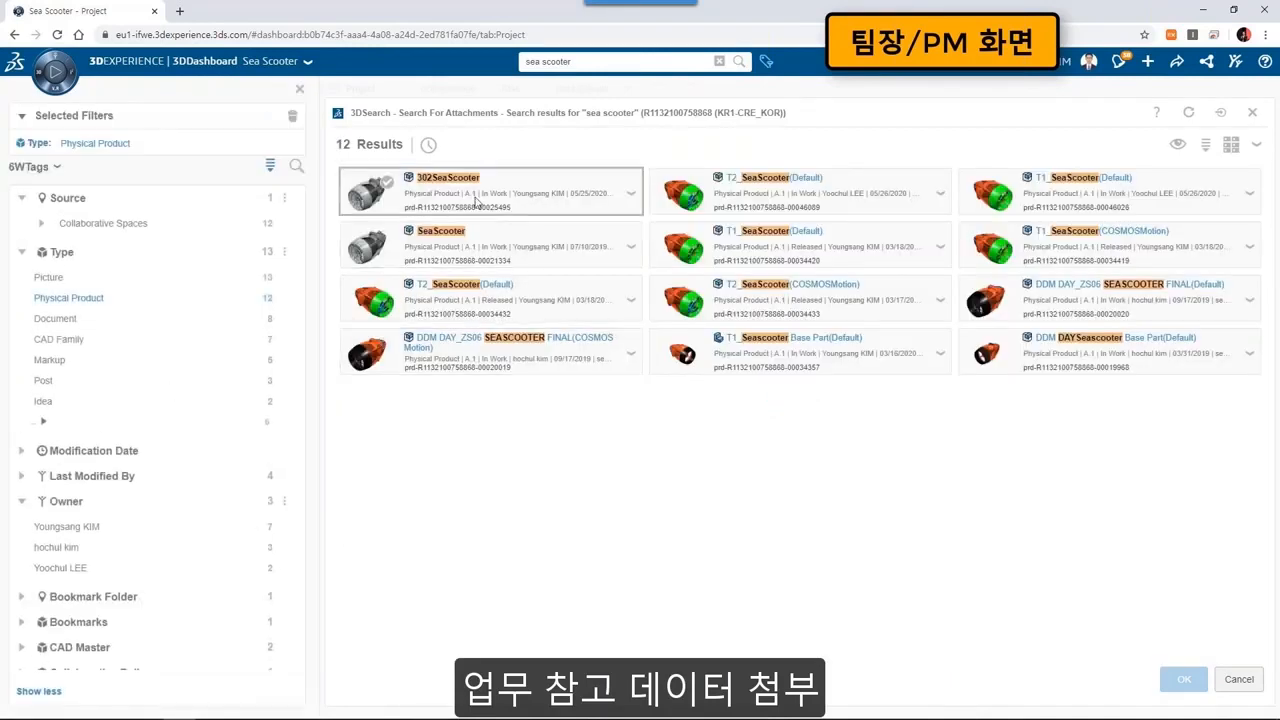
Attach the 302SeaScooter physical product to the Data Review task, save the task and close its details.
click(476, 200)
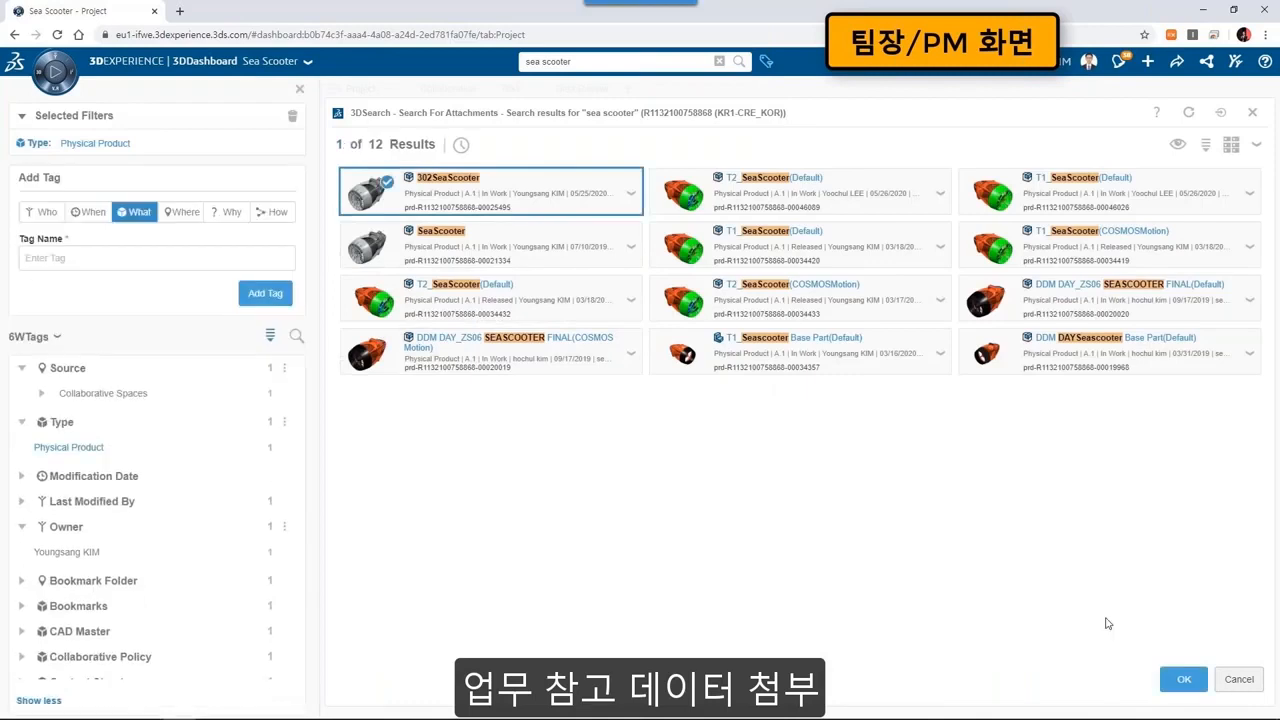
click(1180, 678)
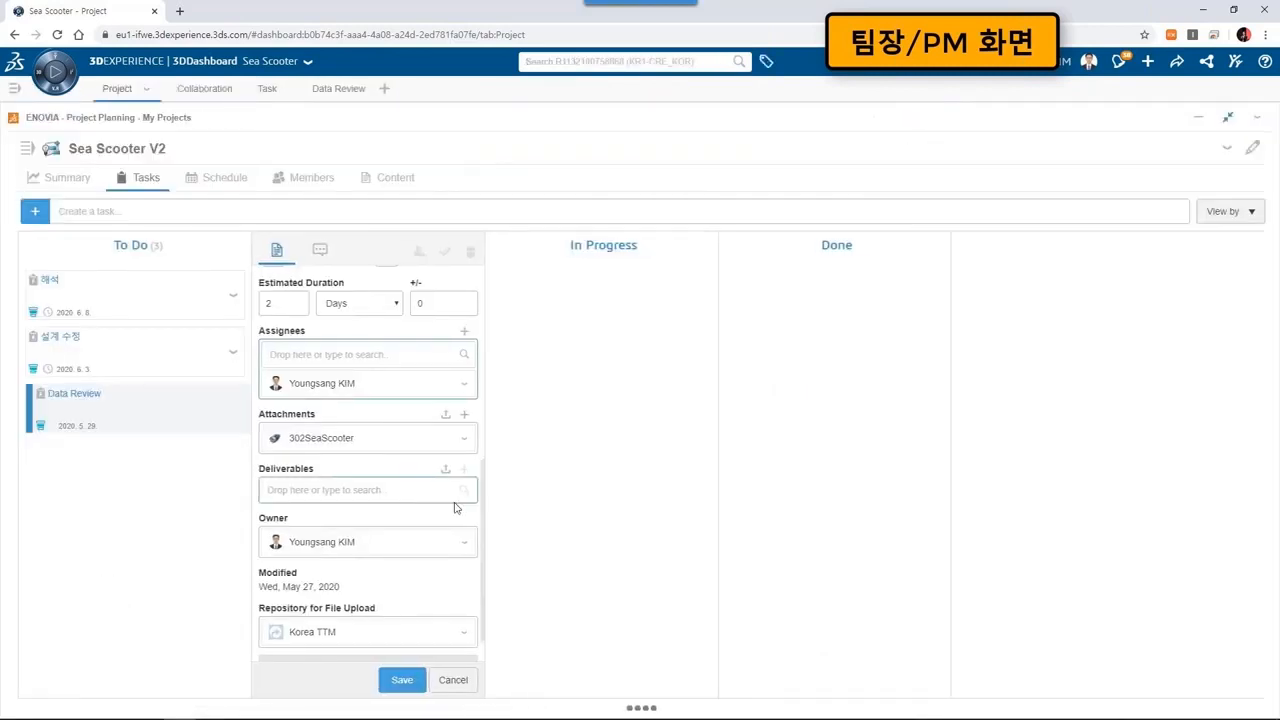
click(403, 680)
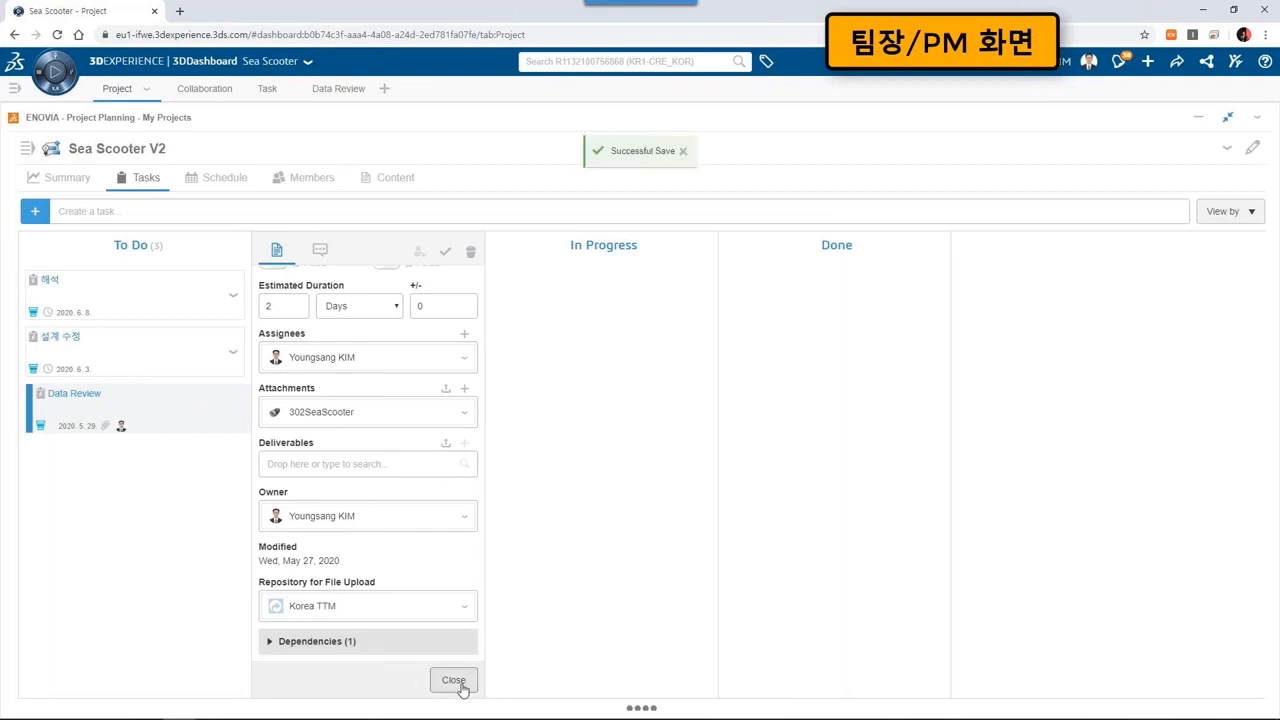
click(460, 686)
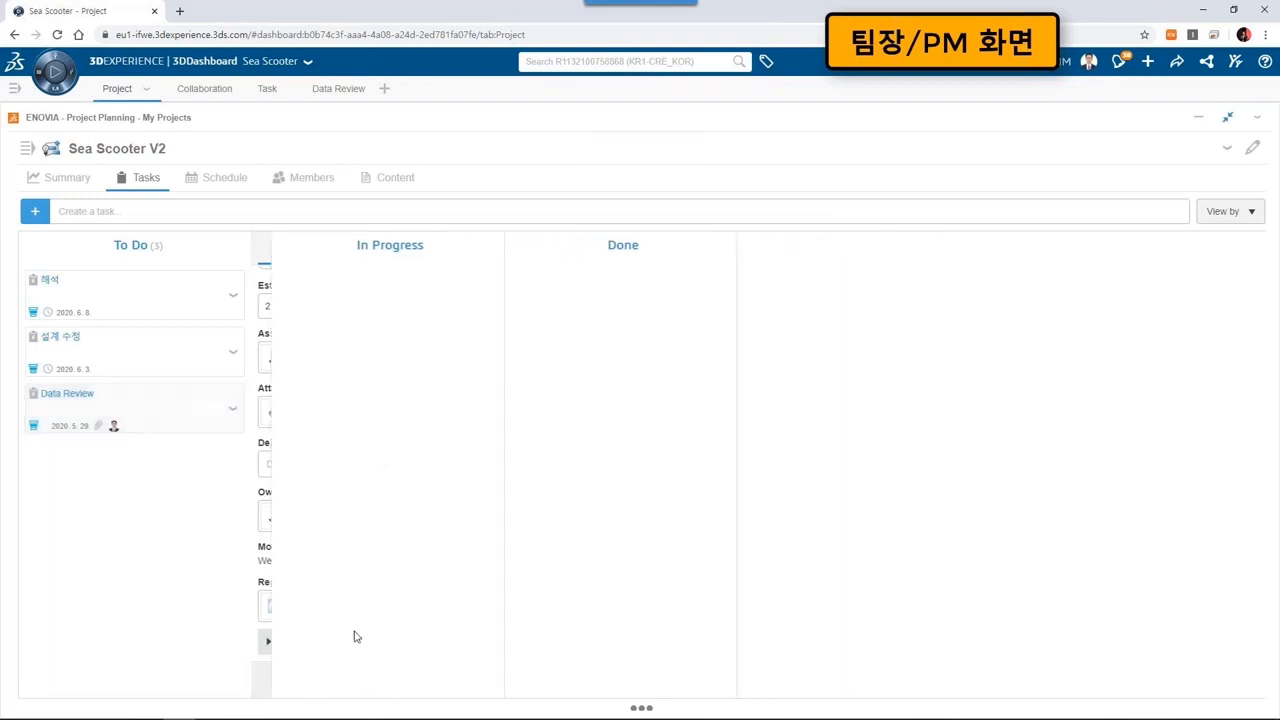
Assign the 설계 수정 task to the design team member found by name, save it and close its details.
click(123, 367)
scroll(322, 398, down, 5)
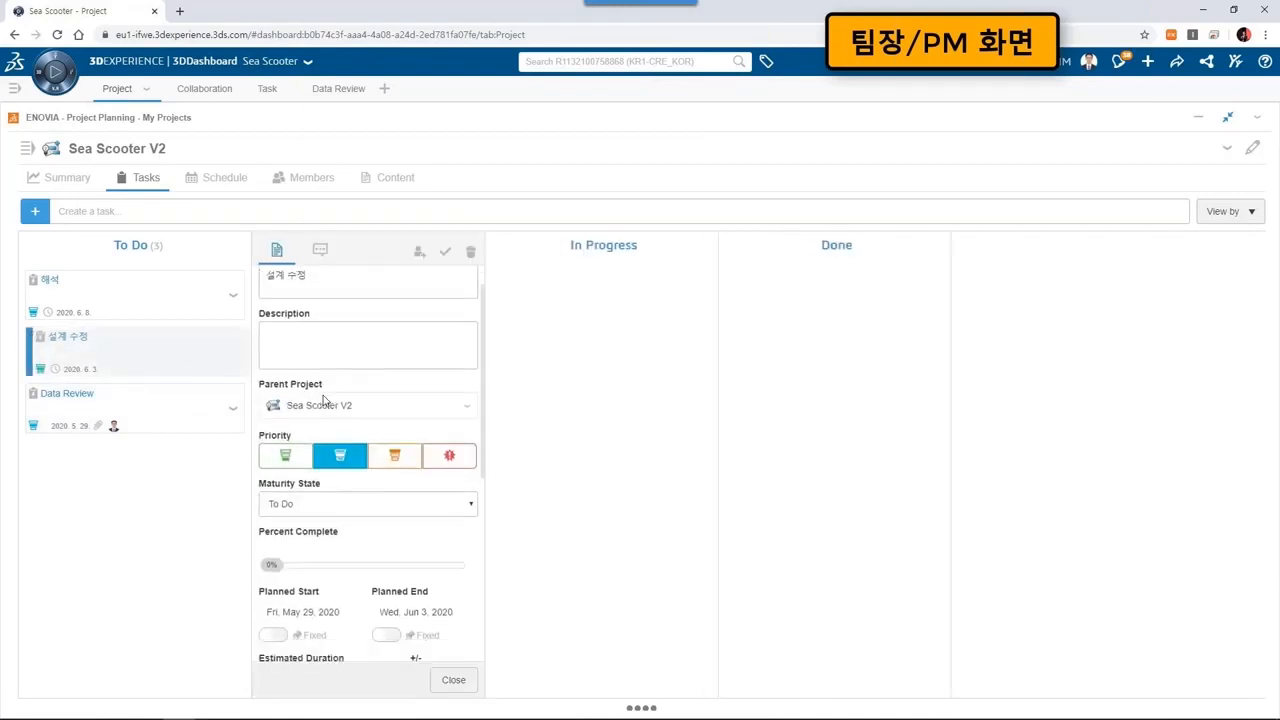
scroll(323, 400, down, 1)
click(306, 418)
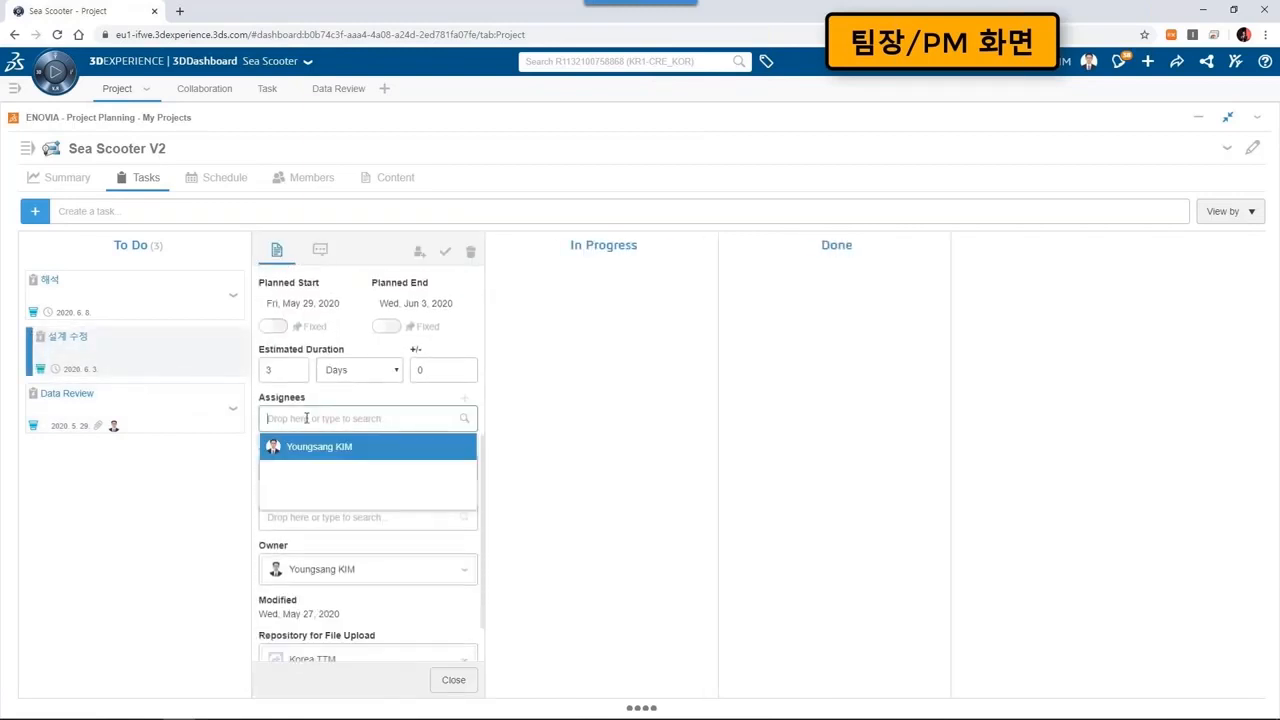
text(yoo)
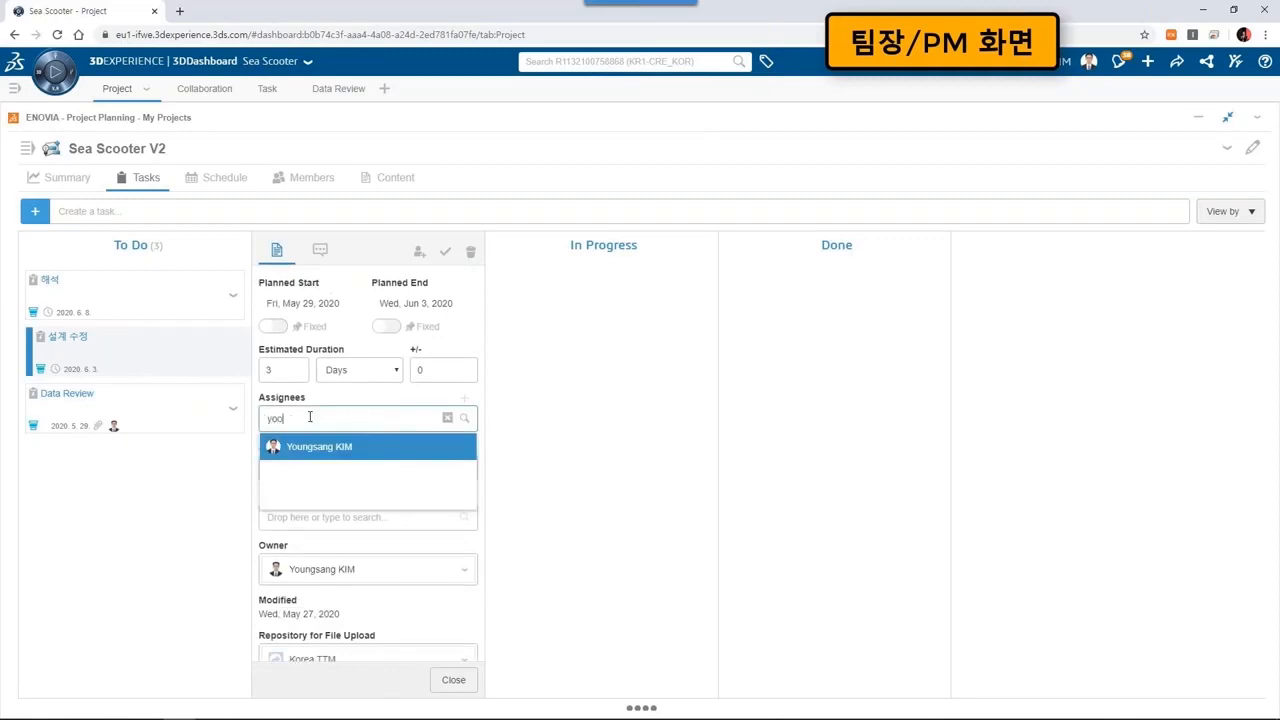
text(chul)
click(315, 447)
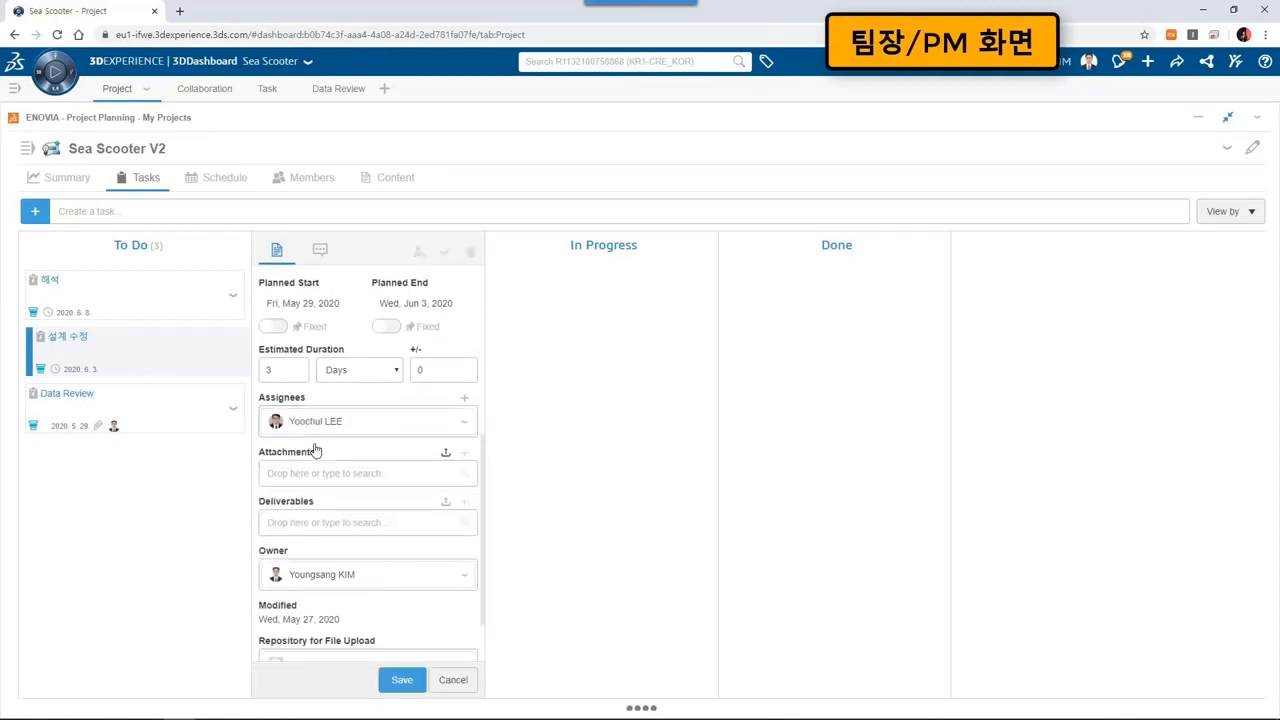
click(404, 686)
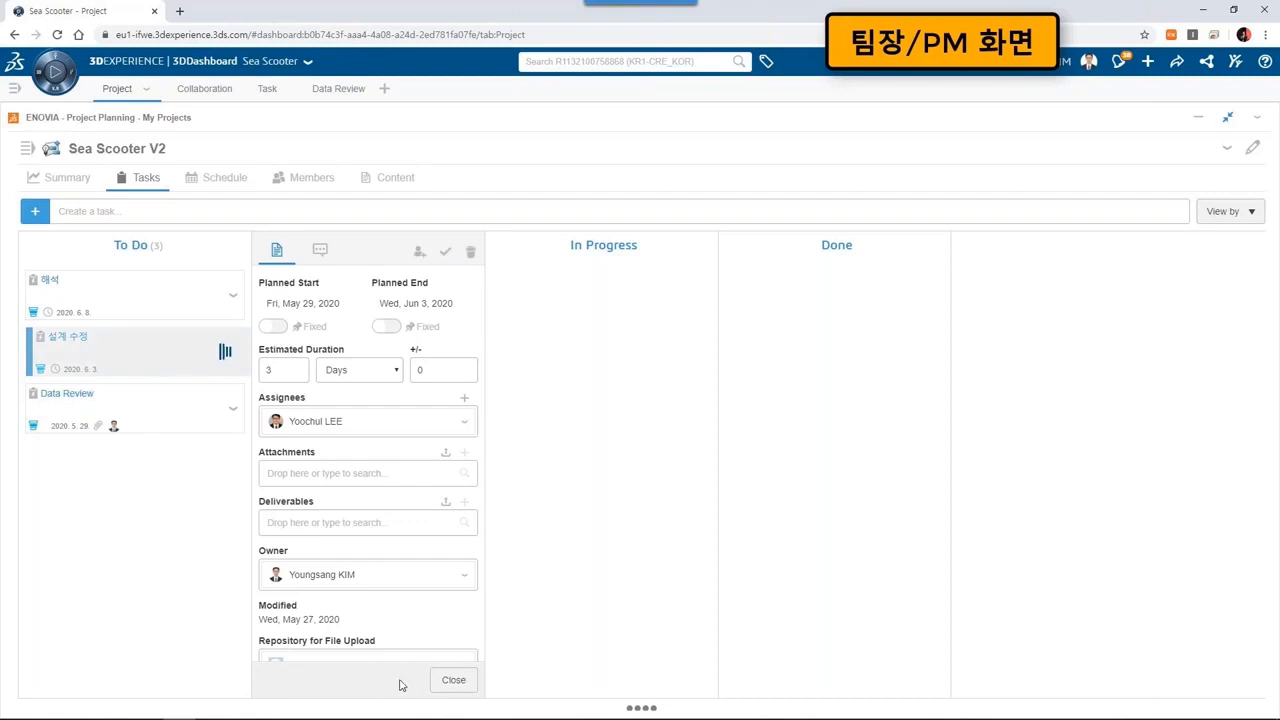
click(454, 680)
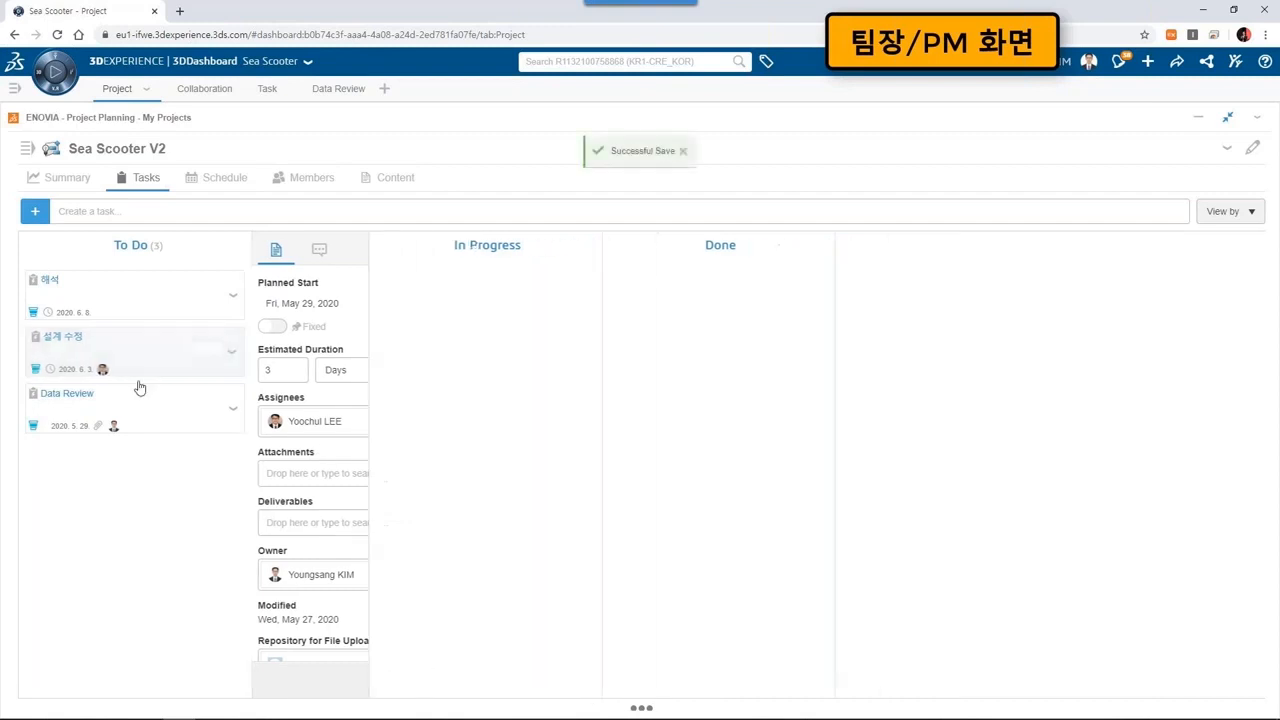
Assign the 해석 task to another team member found by name, save it and close its details.
click(120, 305)
scroll(326, 525, down, 3)
click(322, 482)
text(jeong)
click(322, 440)
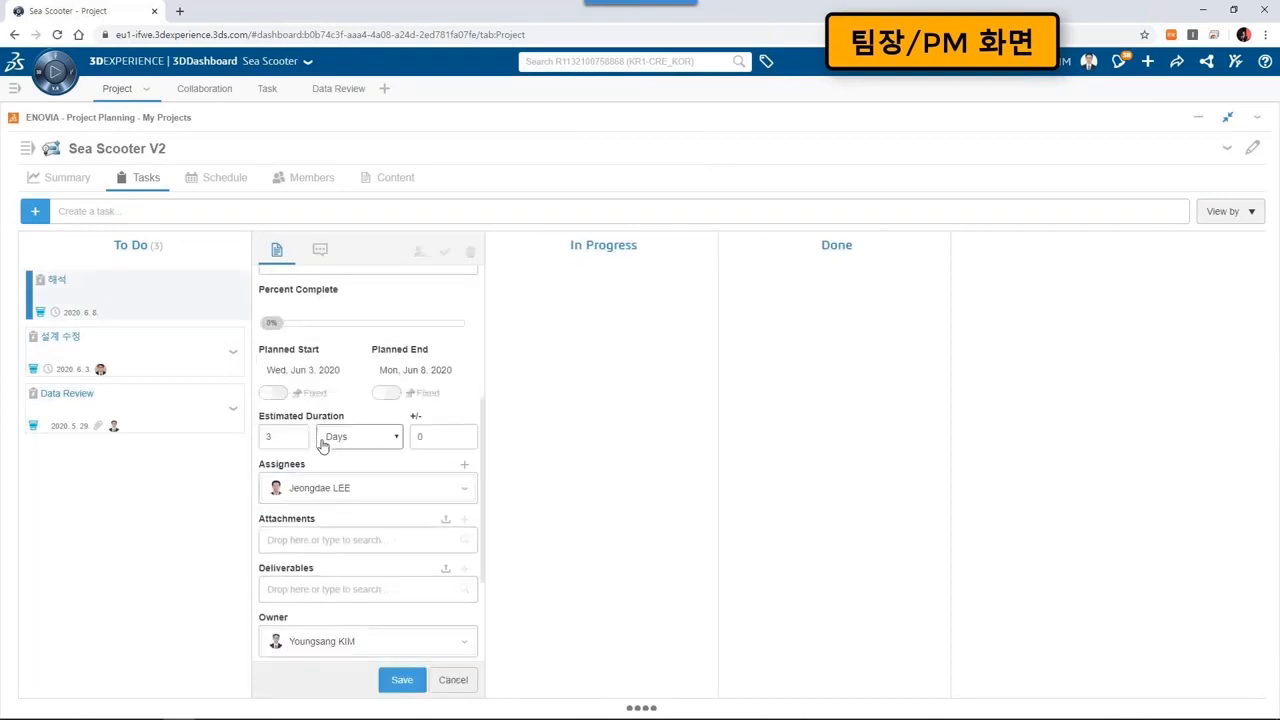
click(401, 680)
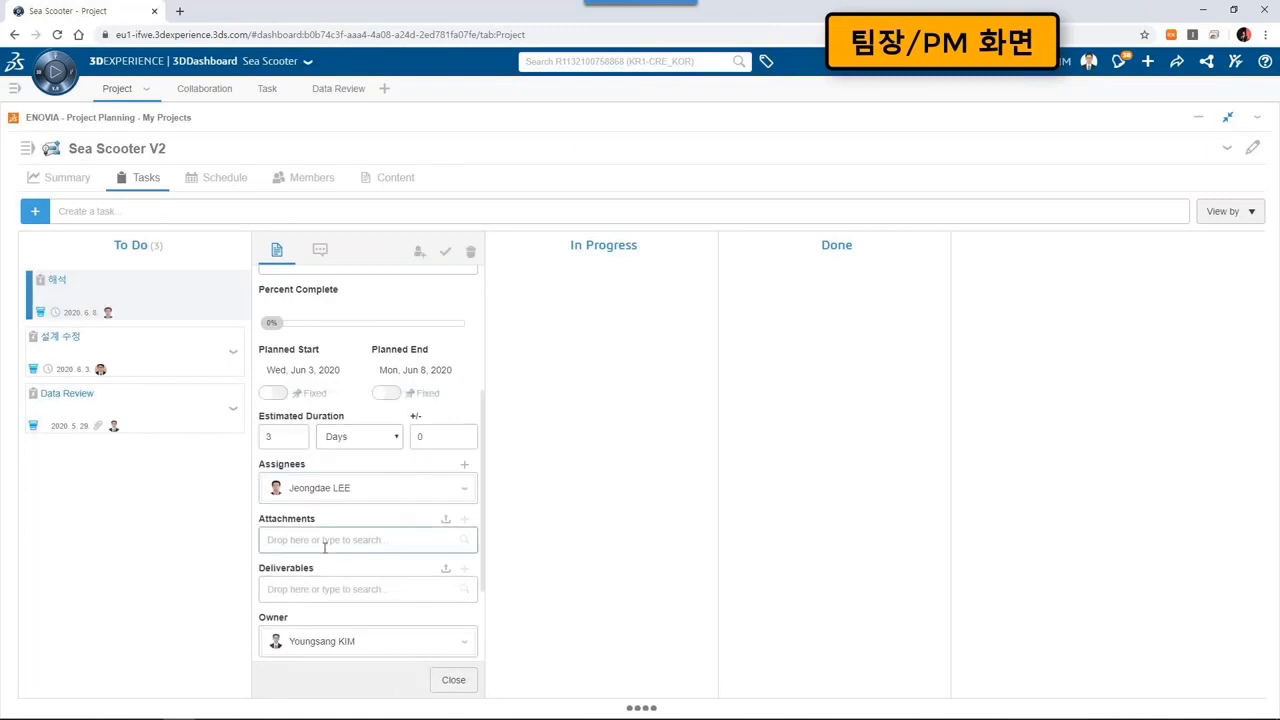
click(439, 682)
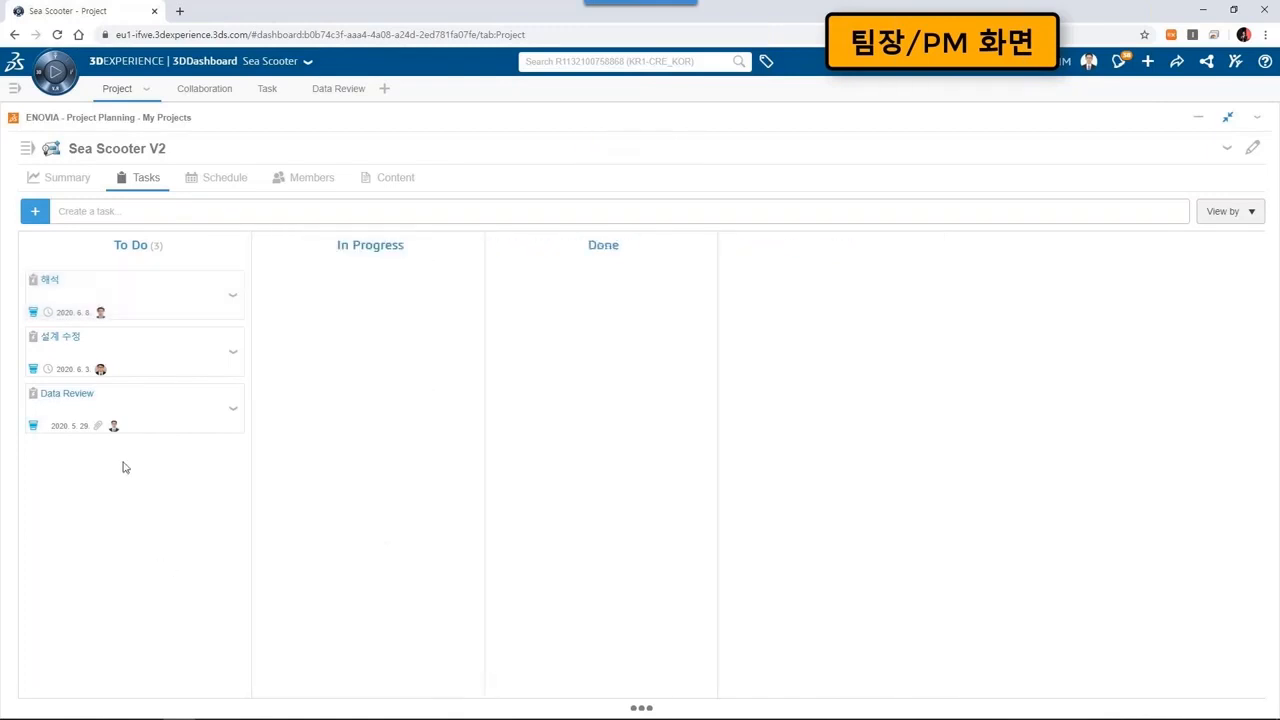
Review the Sea Scooter V2 summary for milestones, task status, risk, burn down, resource usage and assignees with open tasks.
click(67, 178)
mouse_move(181, 313)
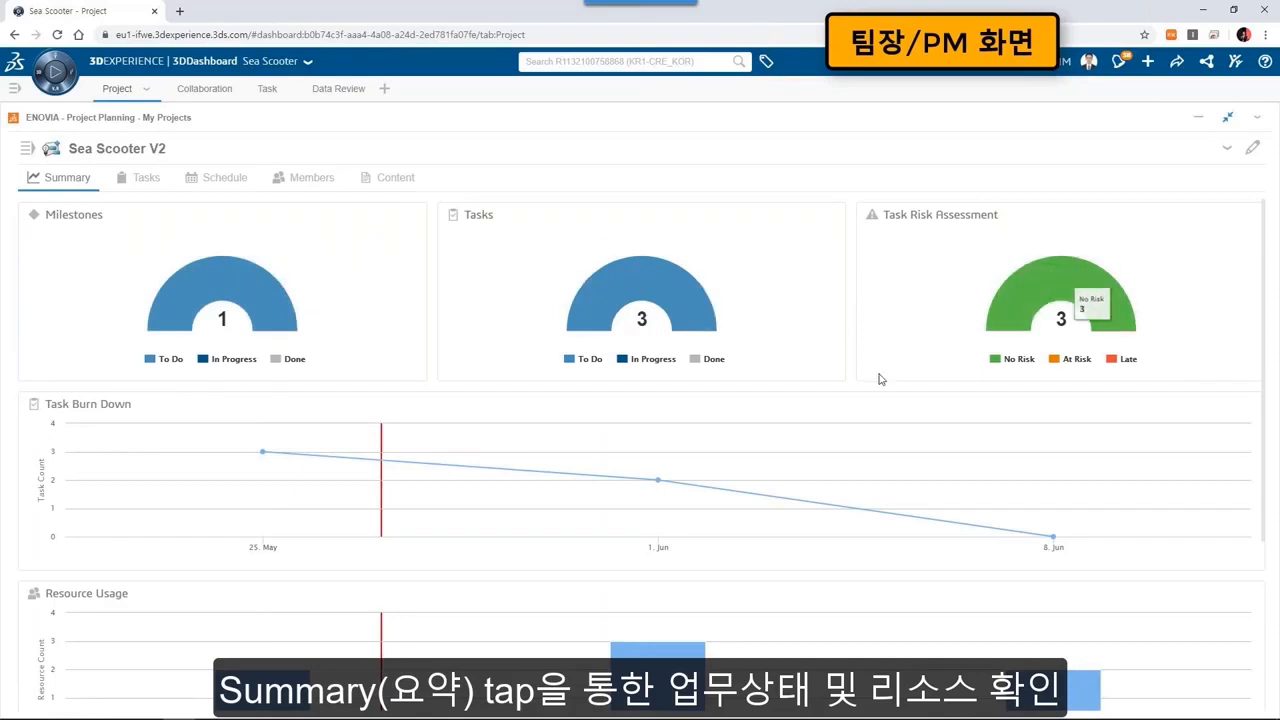
scroll(600, 400, down, 3)
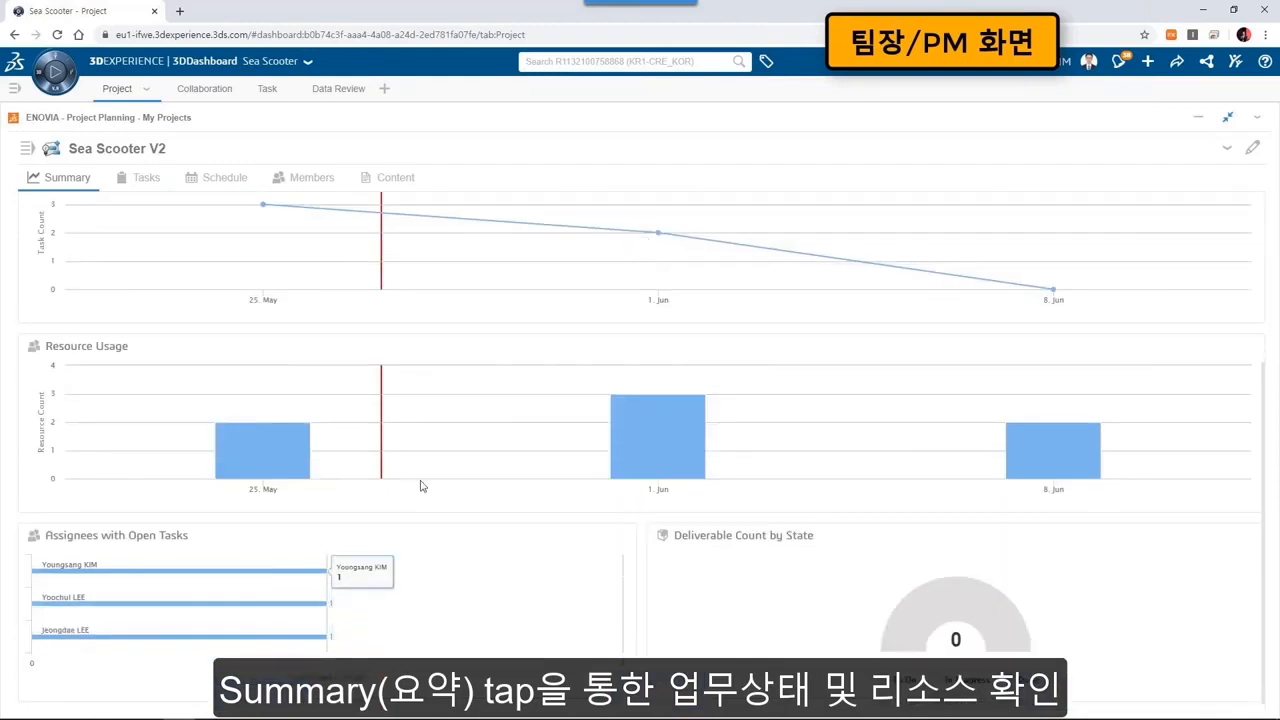
scroll(420, 486, up, 3)
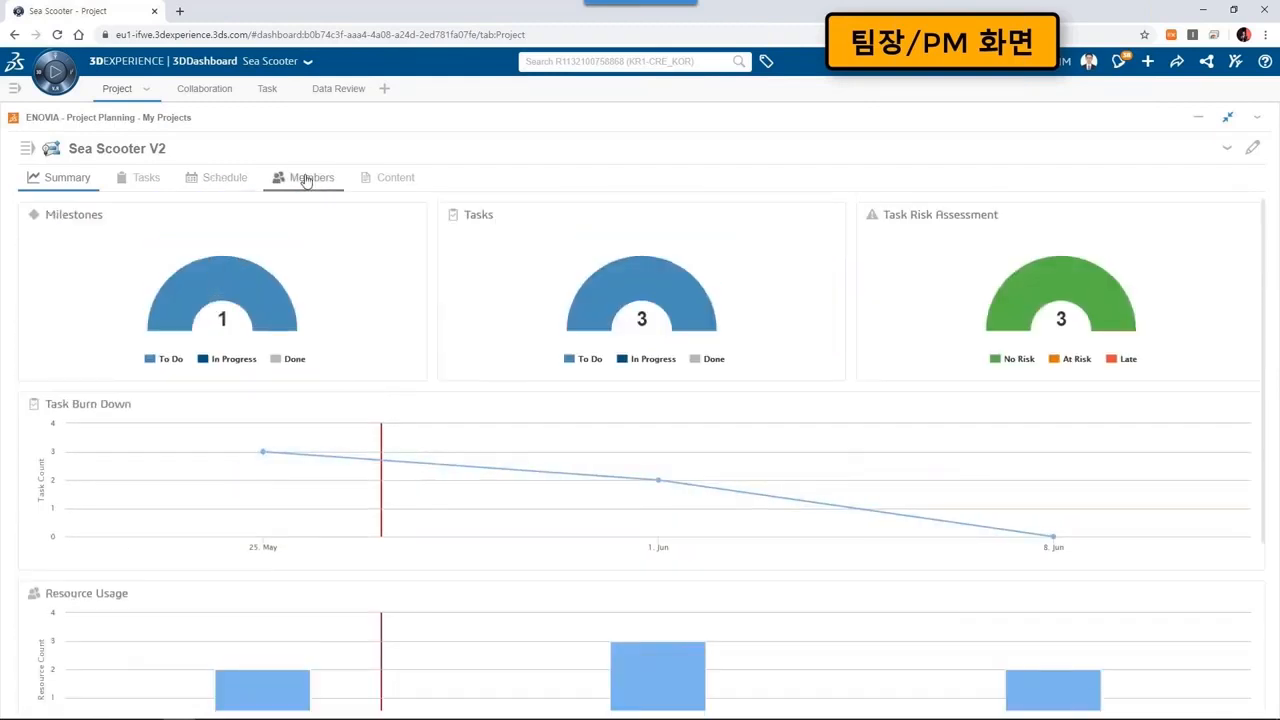
Add the assignees of the 설계 수정 and 해석 tasks to the Sea Scooter V2 members as Authors.
click(307, 179)
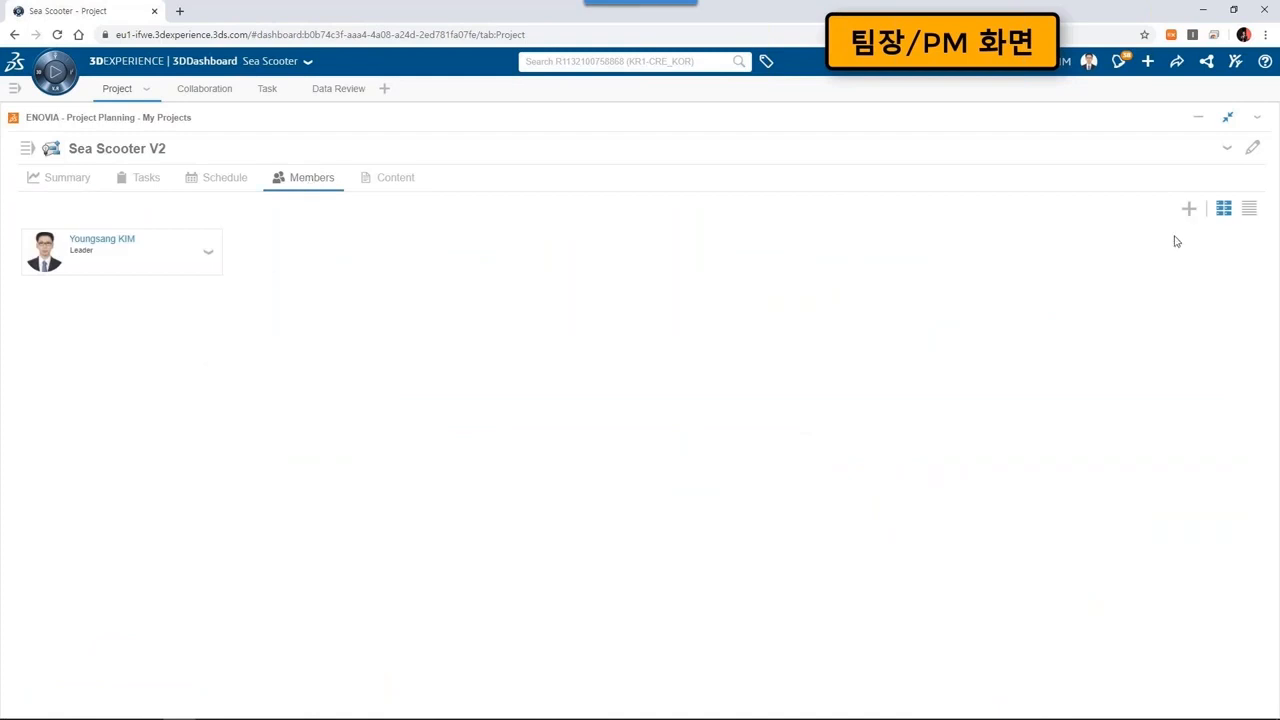
click(1189, 208)
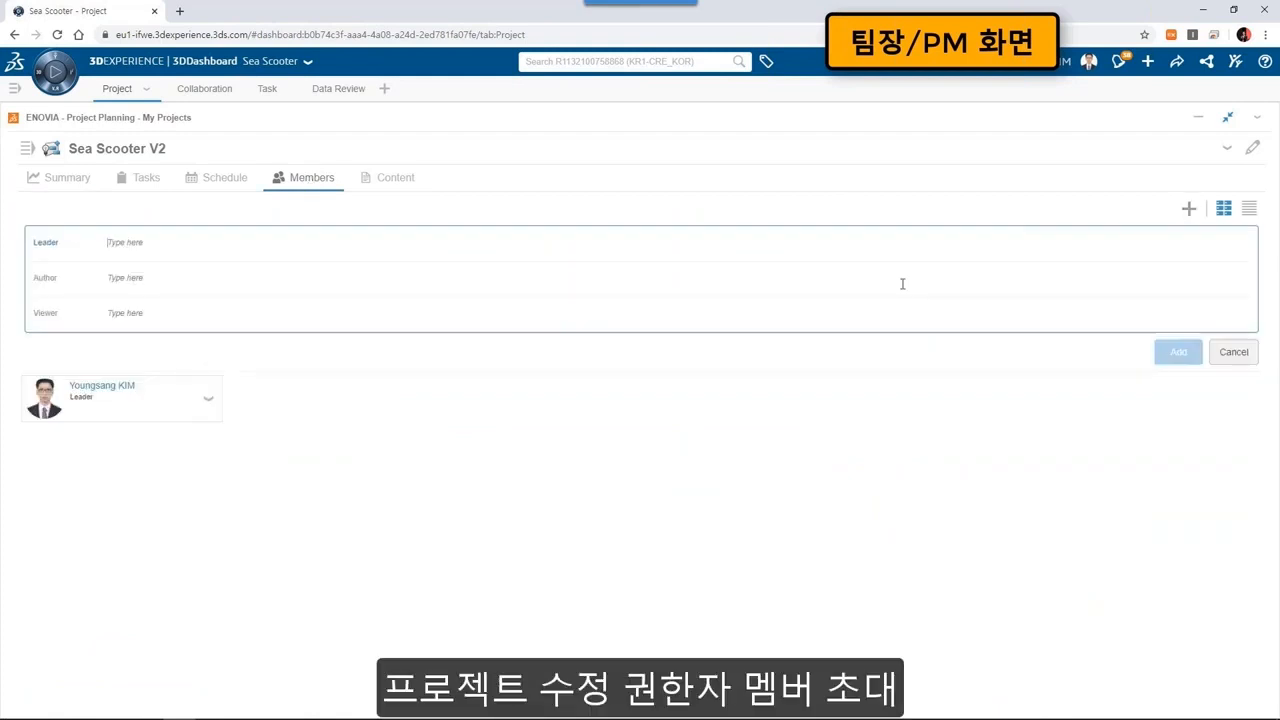
click(255, 284)
text(y)
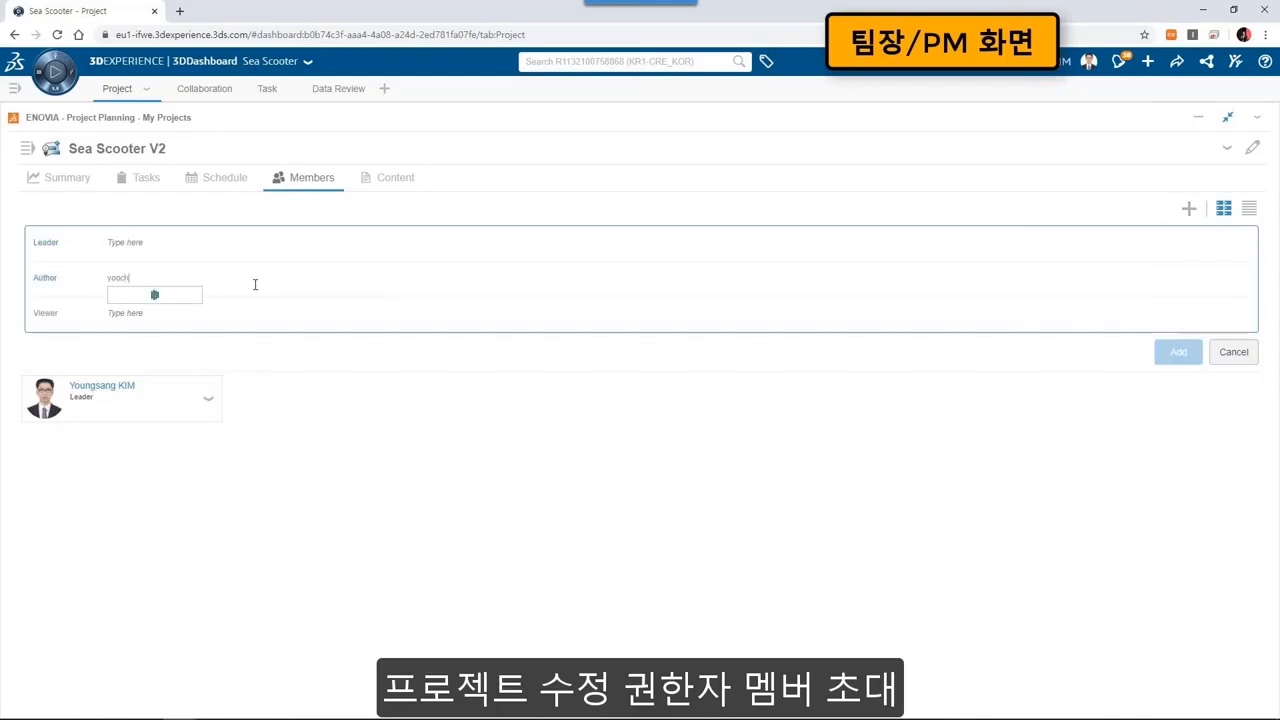
text(oochul)
click(165, 300)
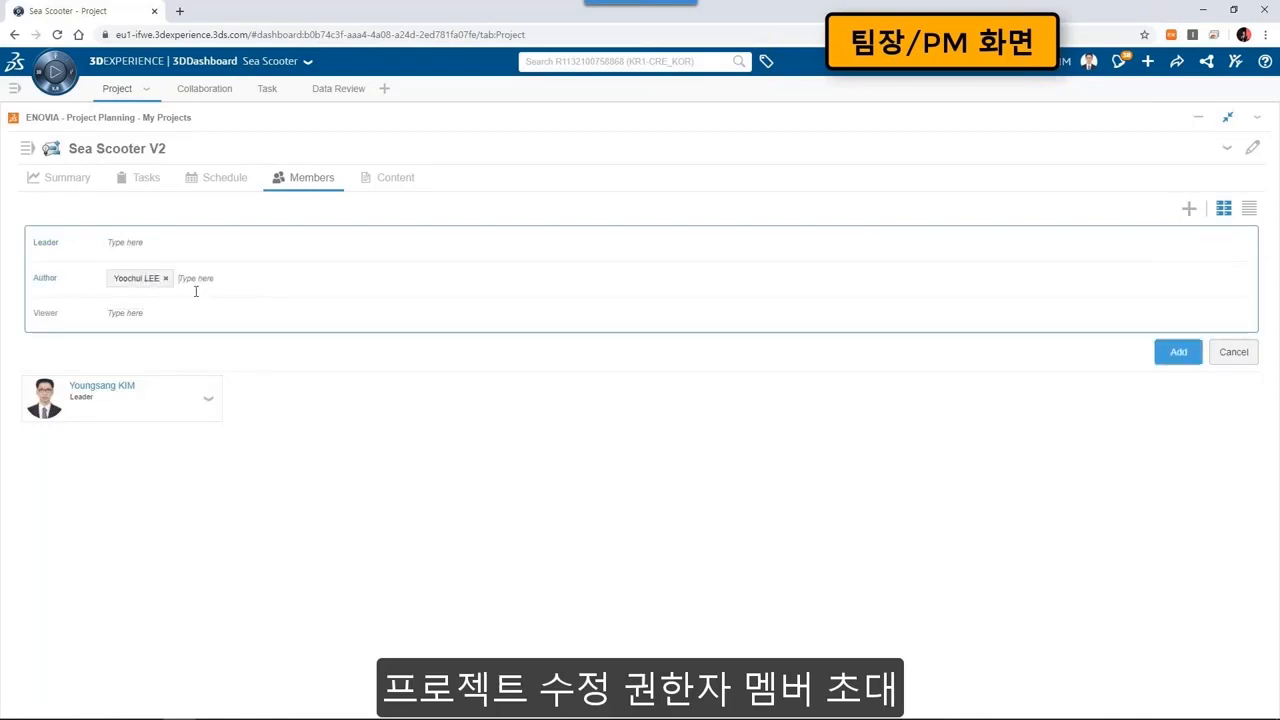
text(jeongdae)
click(214, 299)
click(1178, 352)
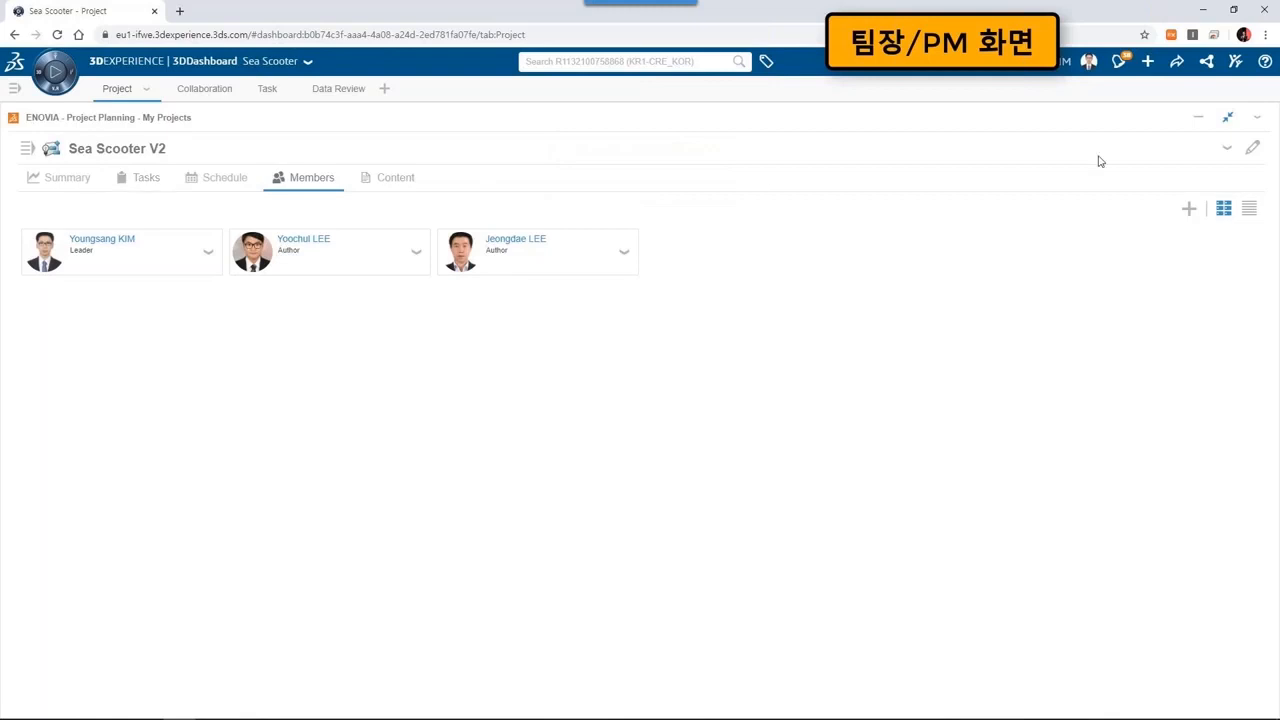
Restore the project planning widget beside 3D Markup and move the Data Review task to In Progress.
click(1222, 119)
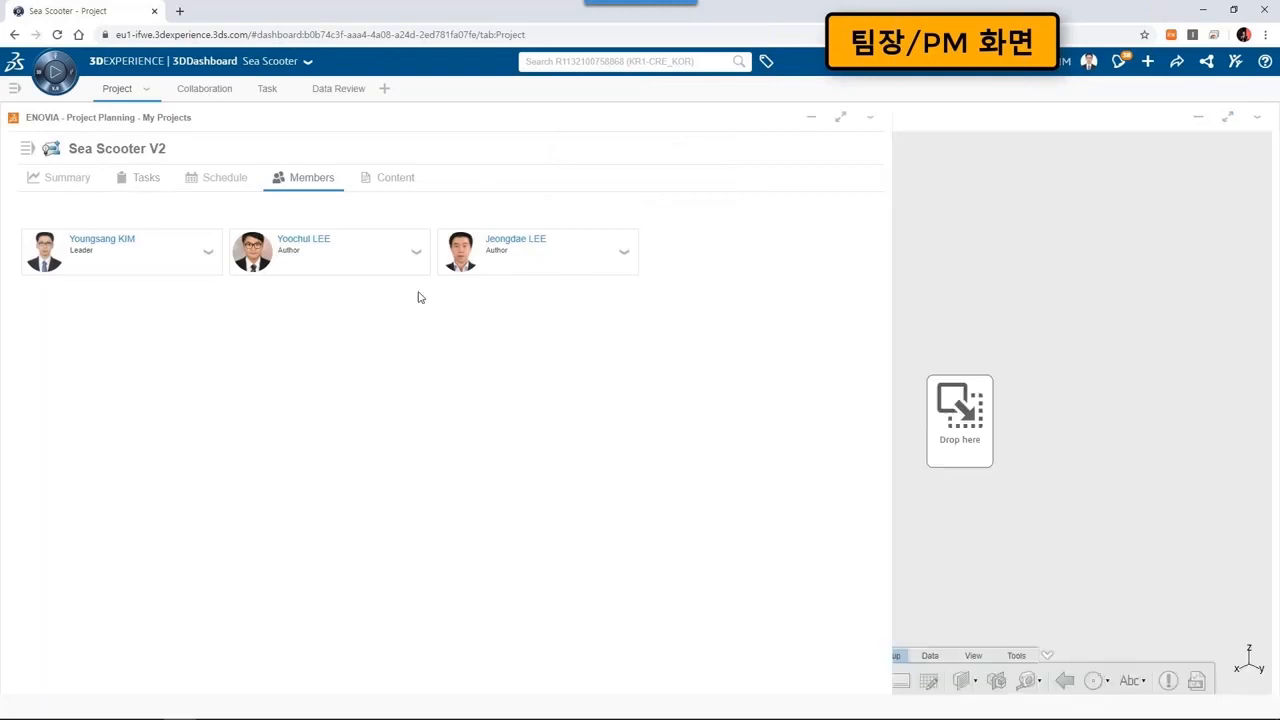
click(140, 185)
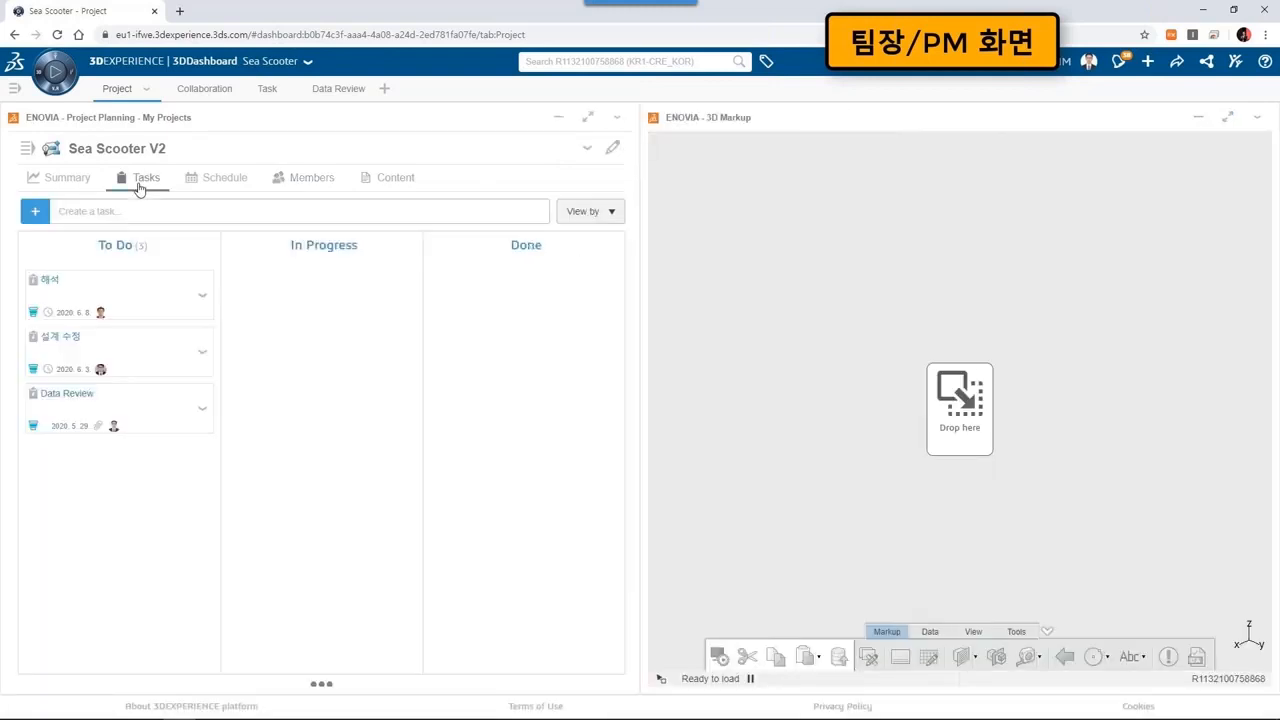
click(114, 418)
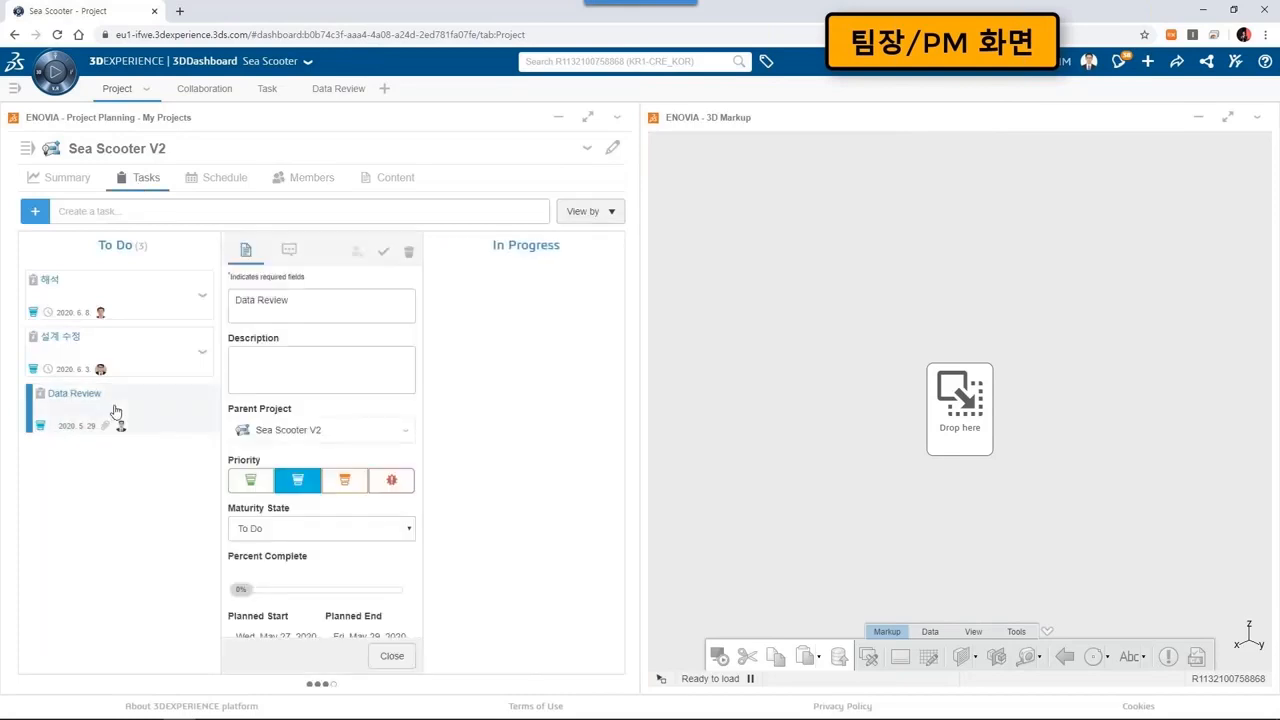
drag(143, 411, 390, 496)
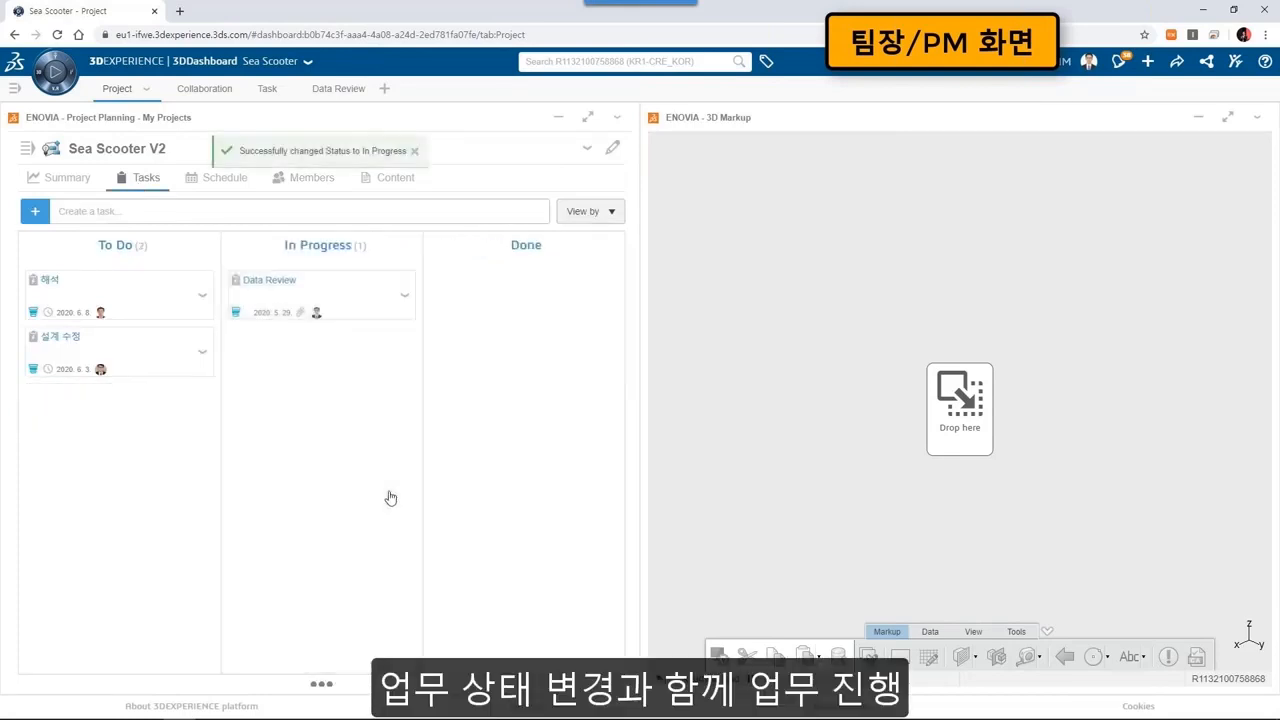
Load the 302SeaScooter attachment of the Data Review task into 3D Markup and close the task details.
click(349, 291)
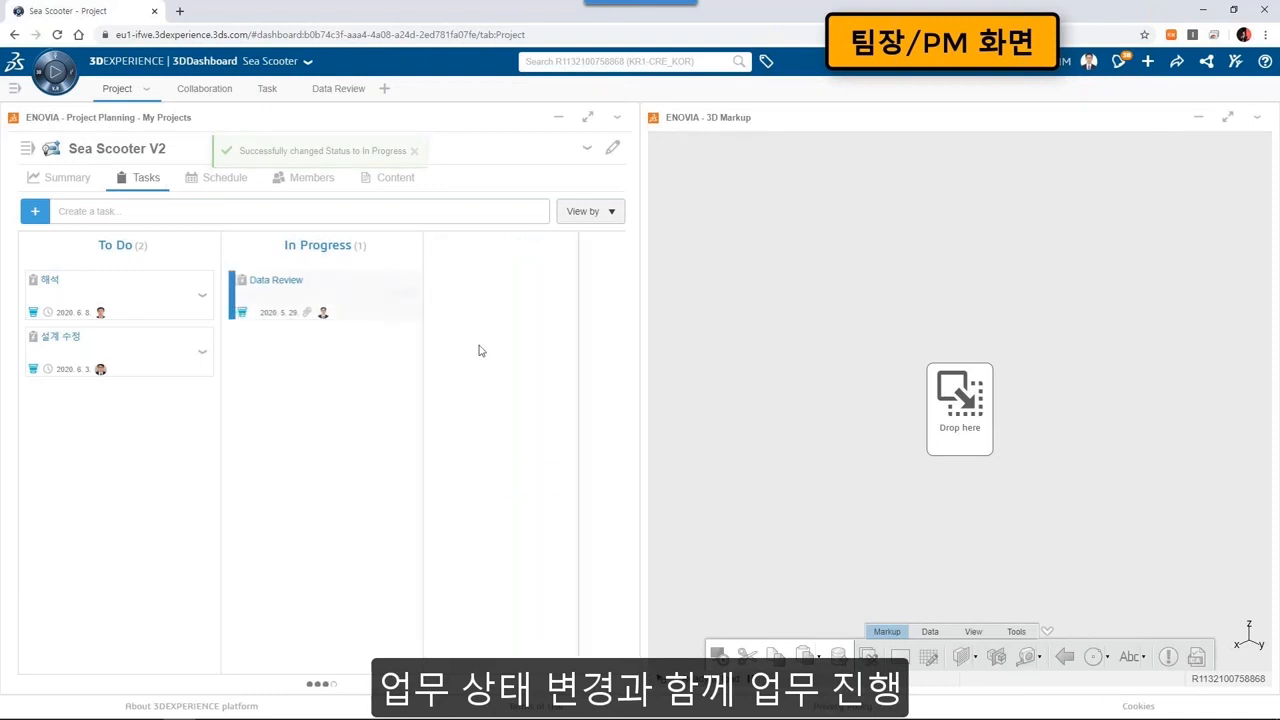
scroll(592, 371, down, 5)
drag(492, 476, 907, 580)
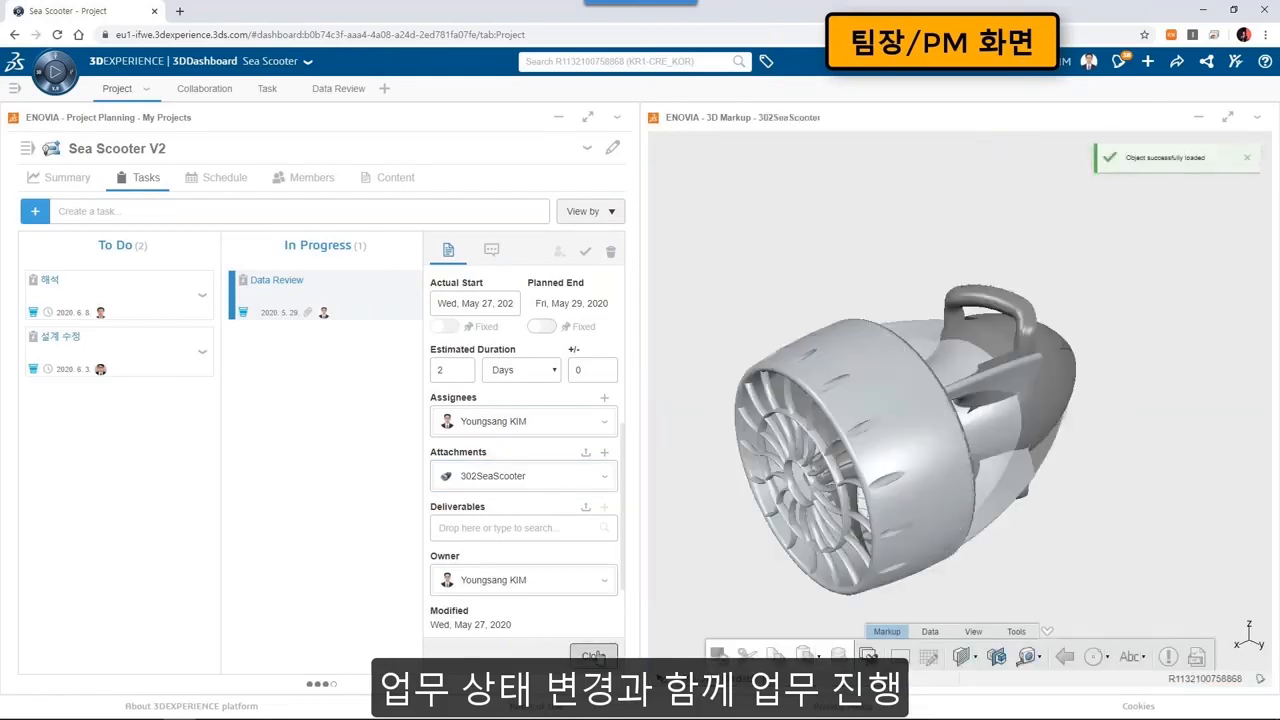
click(594, 656)
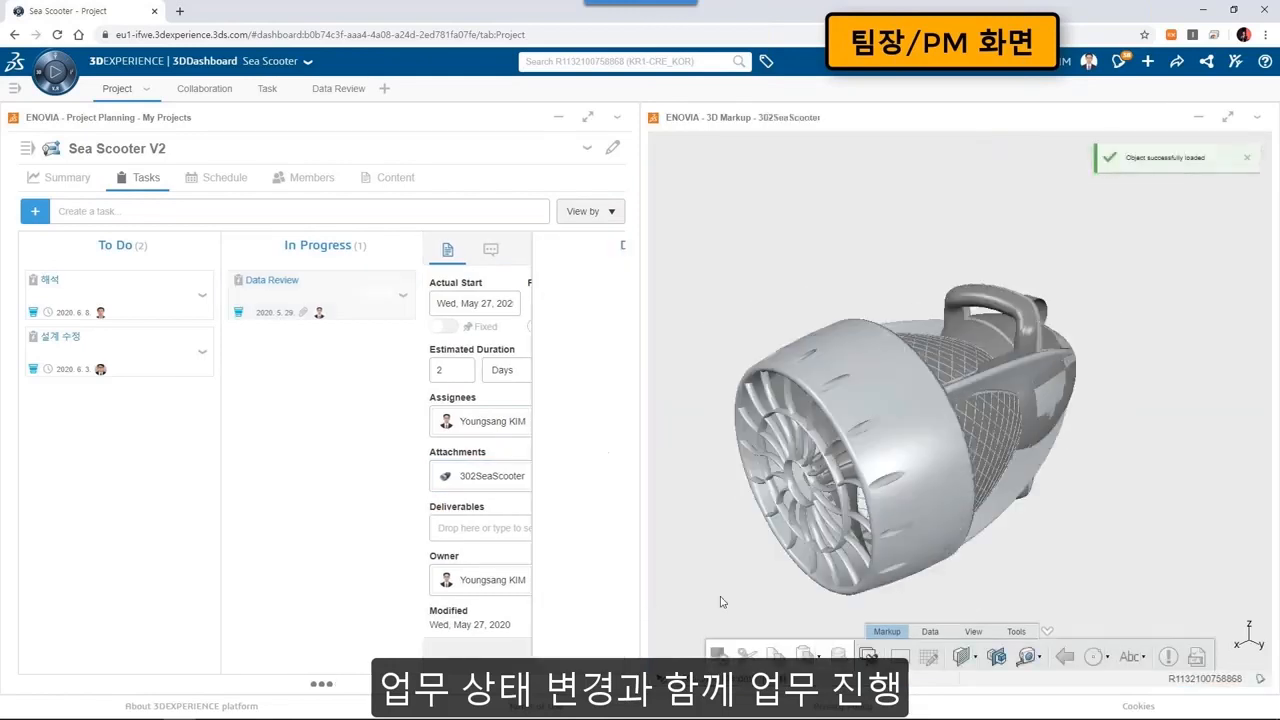
Create a markup on the front view of the propeller grille titled 프로펠러 수정 with the description 프로펠러 Spec 검토.
click(1230, 119)
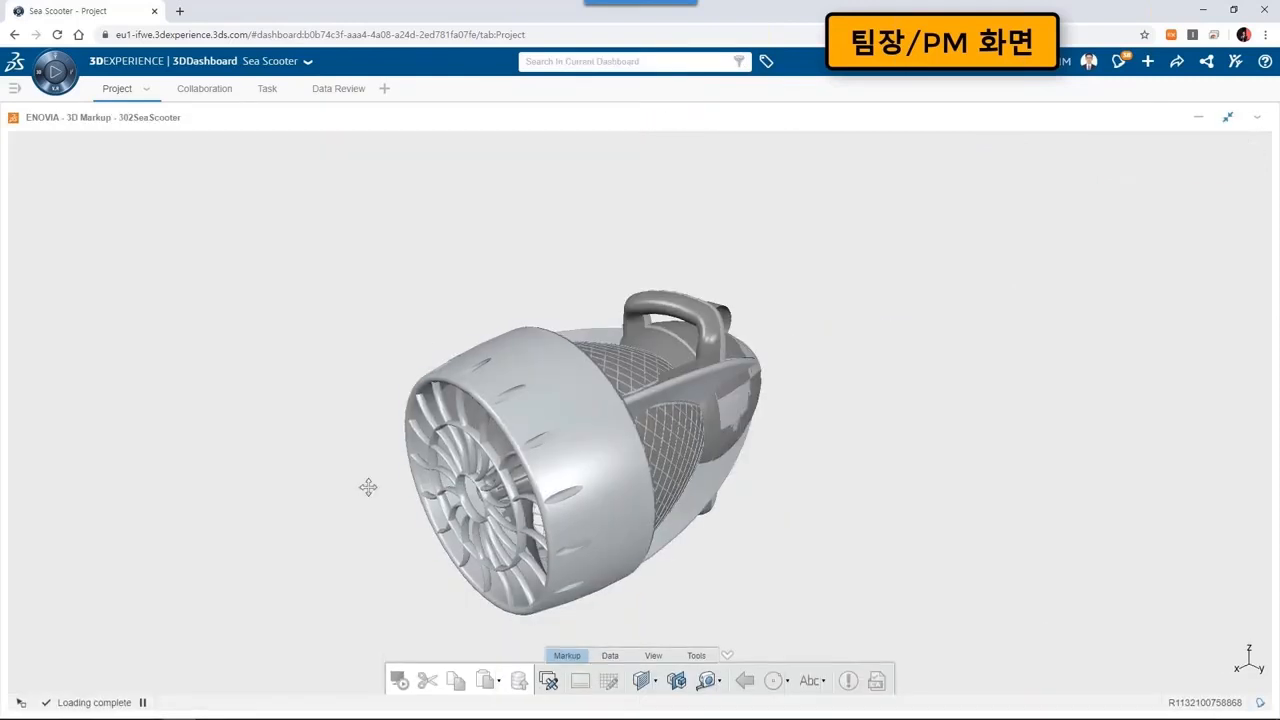
middle_drag(374, 486, 1010, 300)
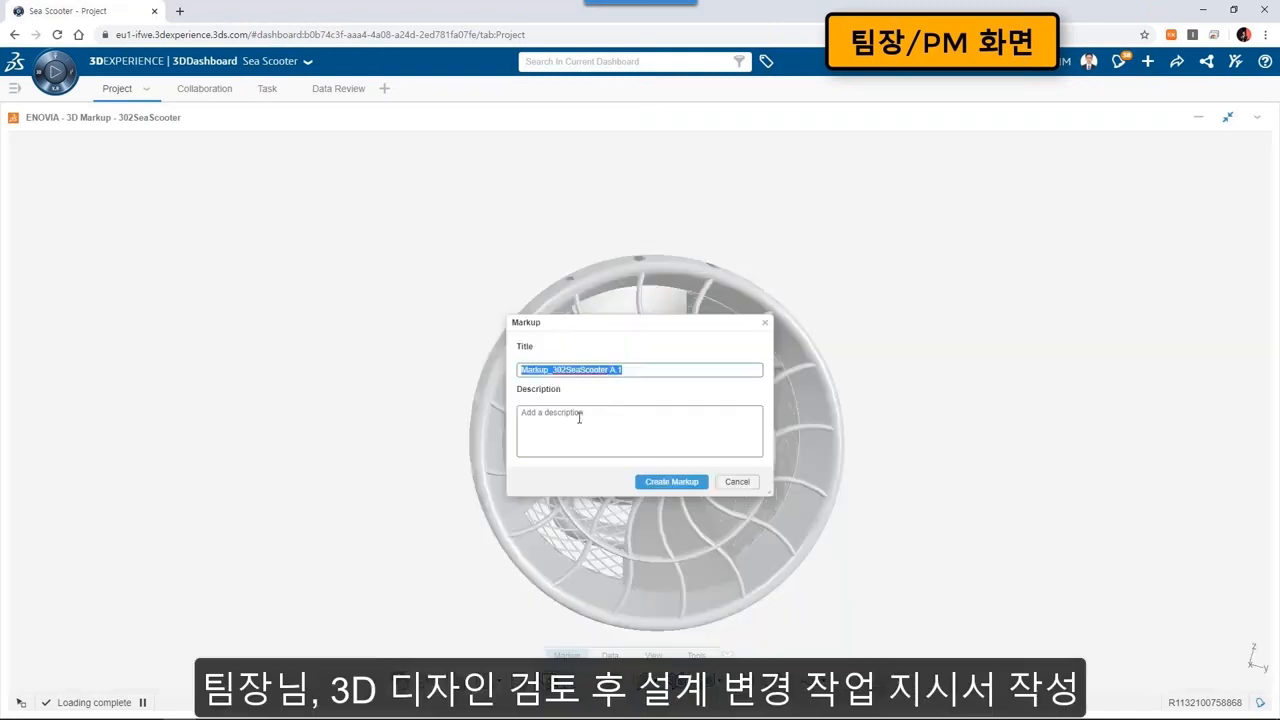
text(ㅌ)
text(로펠러)
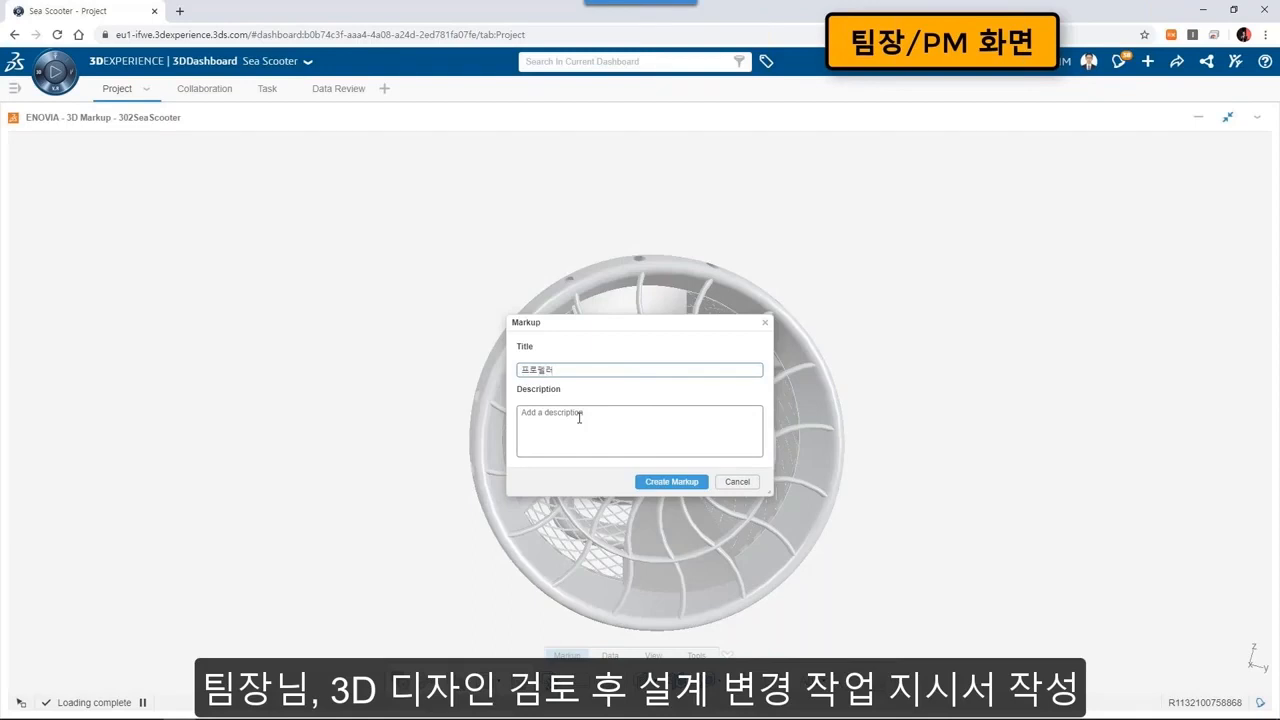
text( 수정)
click(579, 418)
text(퀘)
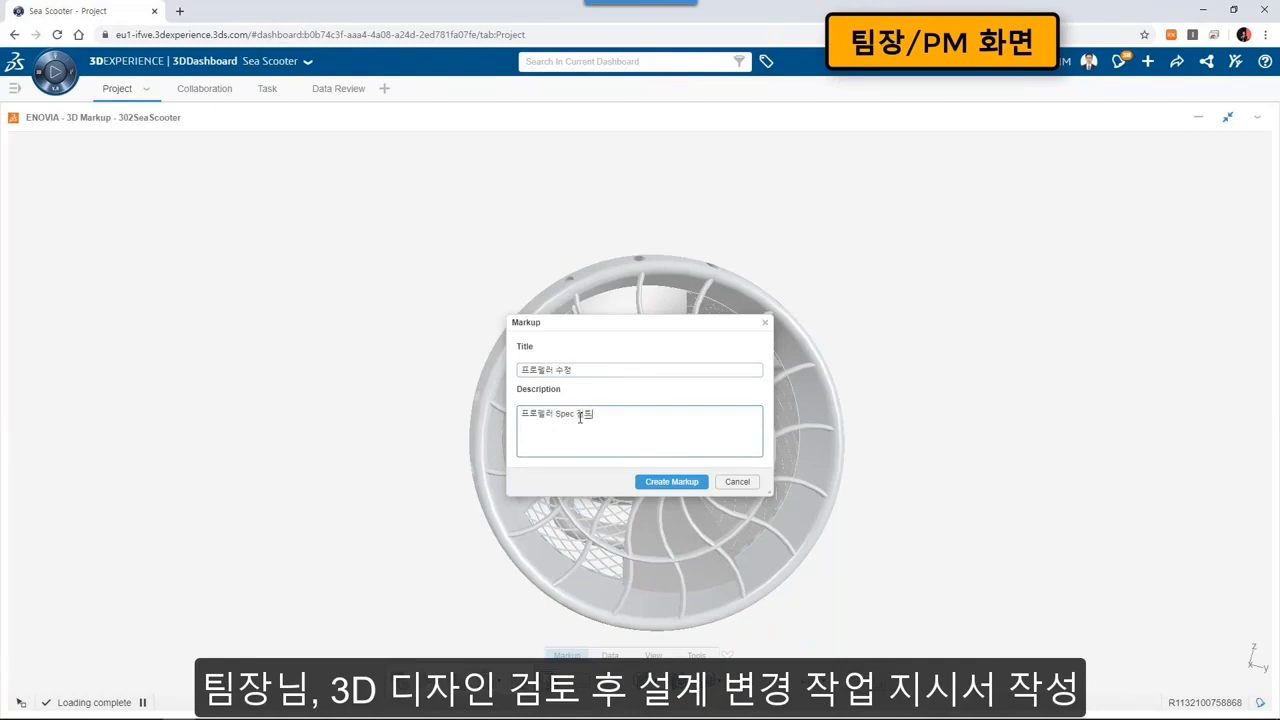
click(671, 482)
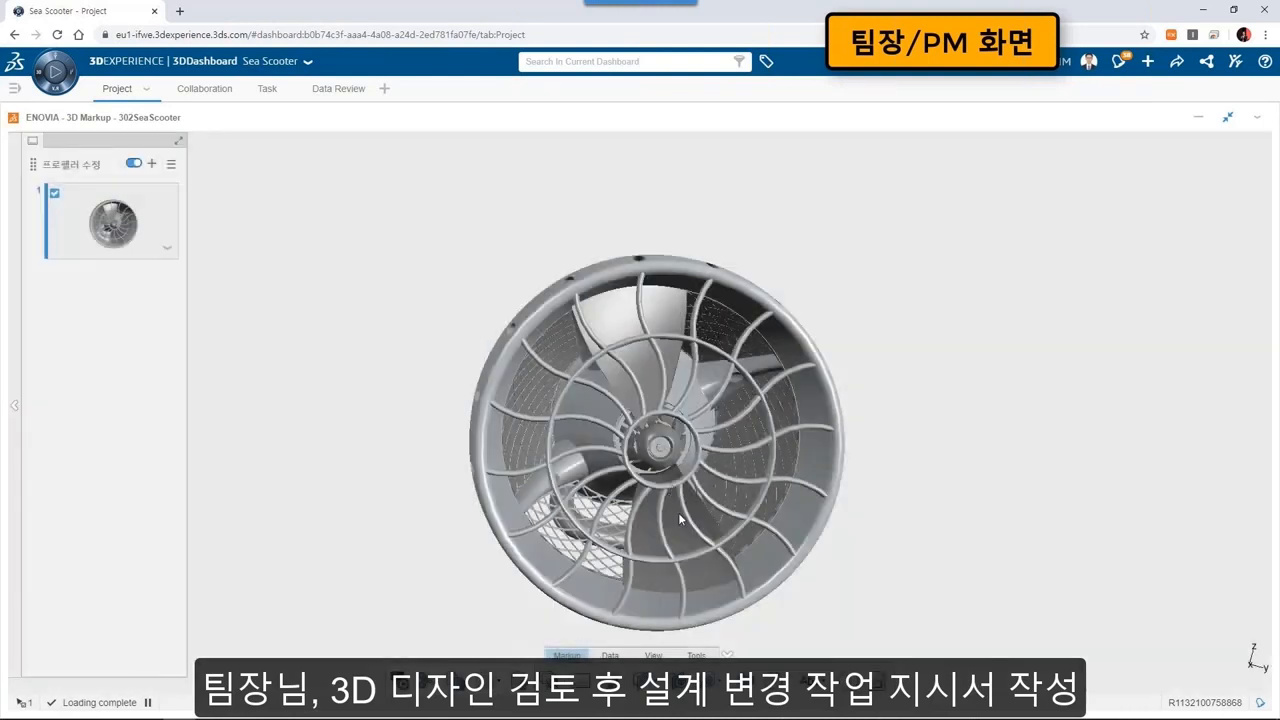
Draw a circle around the upper propeller blades and an arrow pointing into it from the upper right.
click(642, 681)
drag(636, 391, 734, 468)
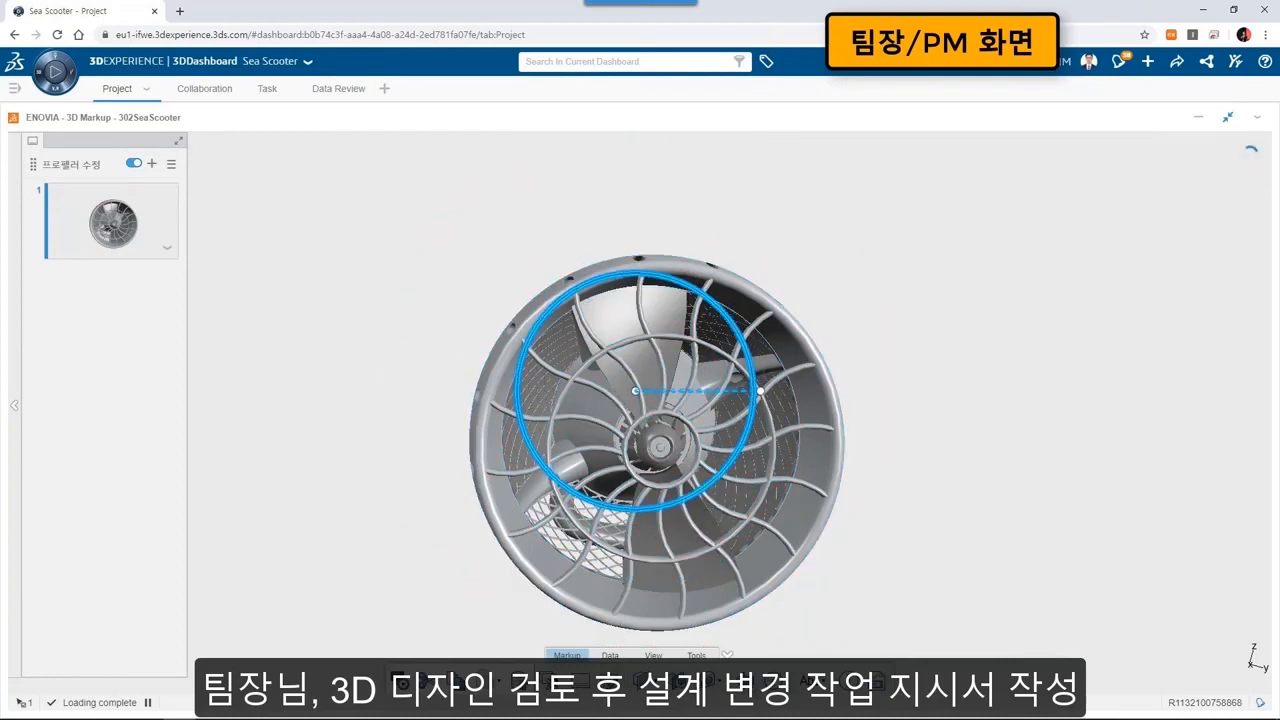
click(675, 681)
drag(825, 240, 757, 313)
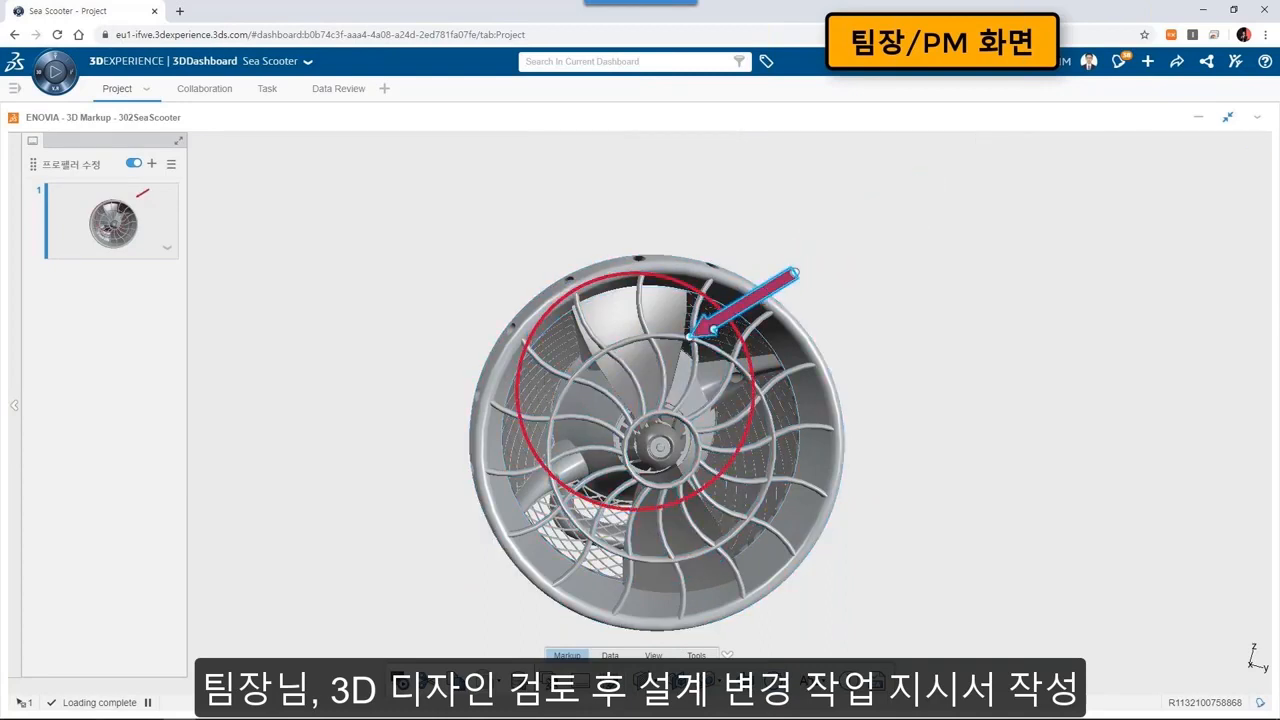
Place a text annotation without a leader at the tail of the arrow.
click(804, 681)
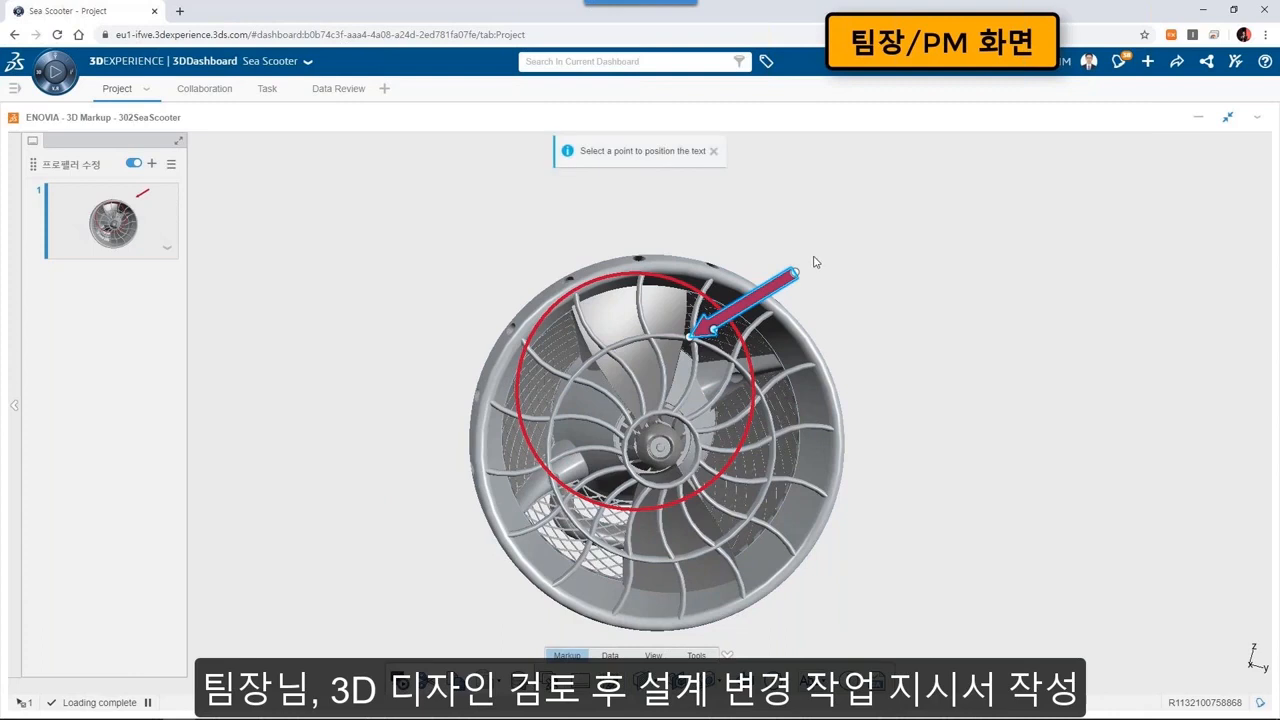
click(814, 254)
click(812, 254)
click(877, 207)
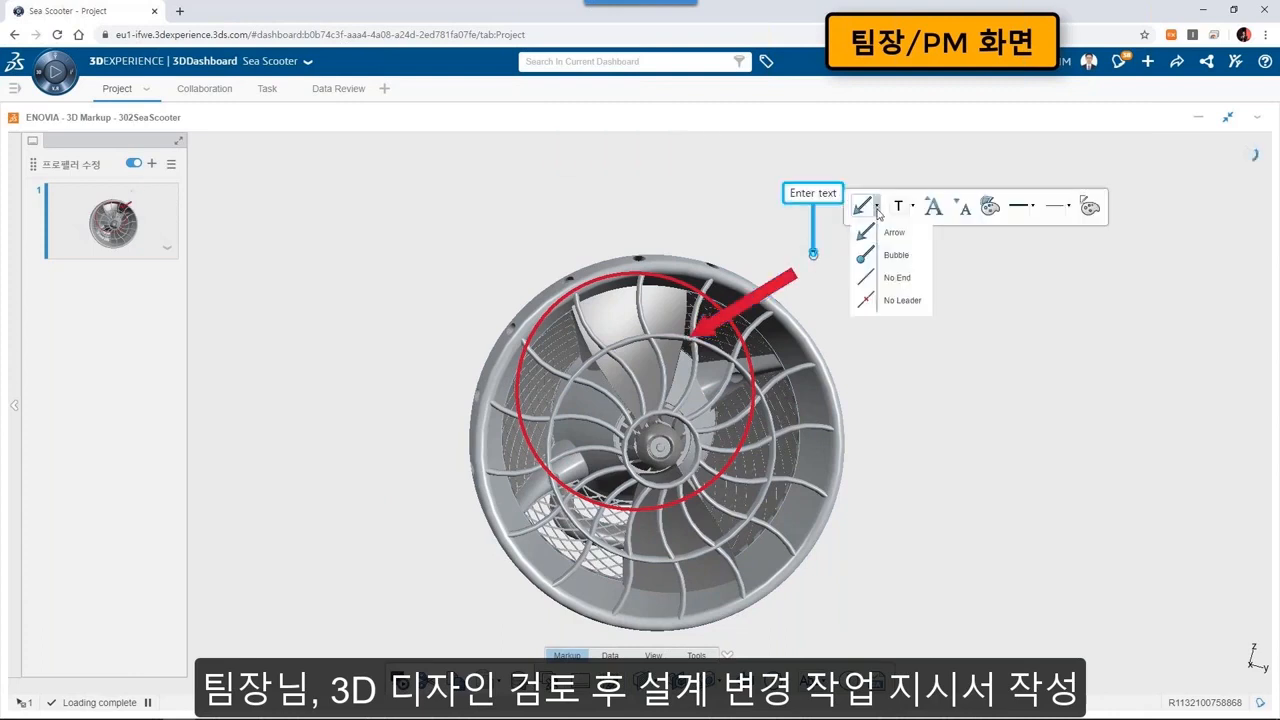
click(887, 302)
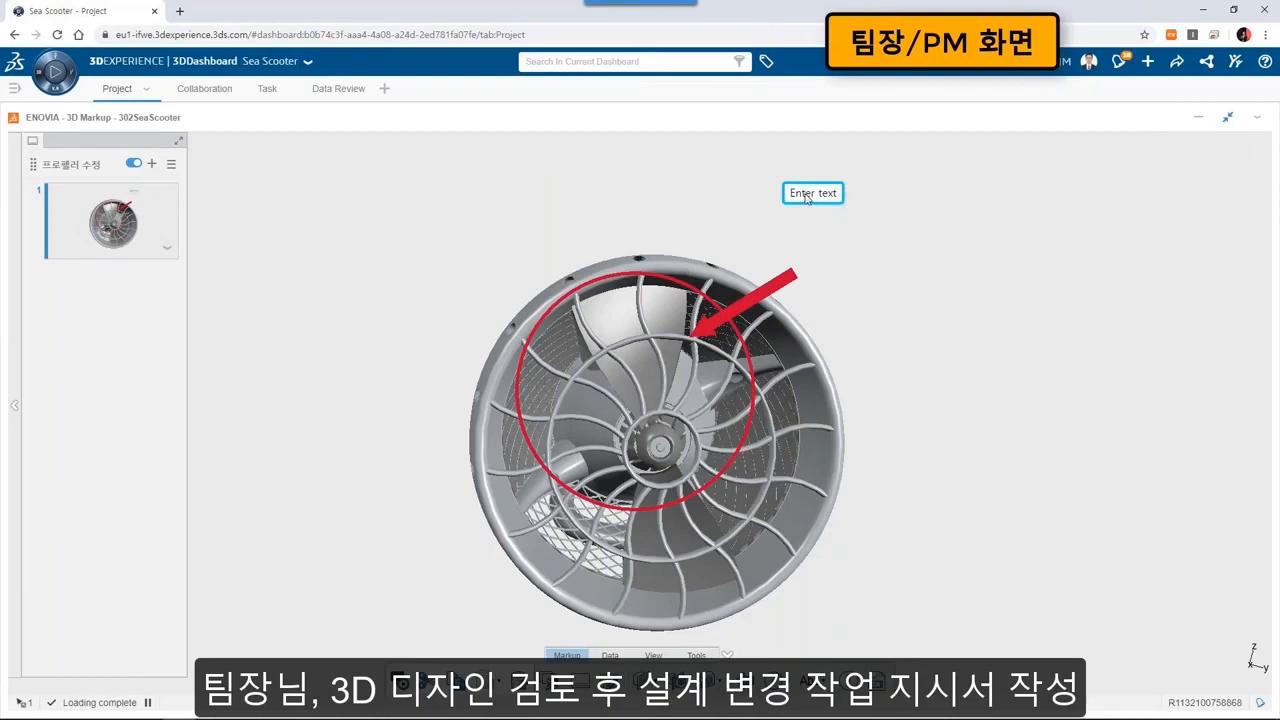
drag(807, 198, 821, 258)
Set the annotation text beside the arrow to 프로펠러 스펙 검토 및 날개 수 수정.
double_click(818, 252)
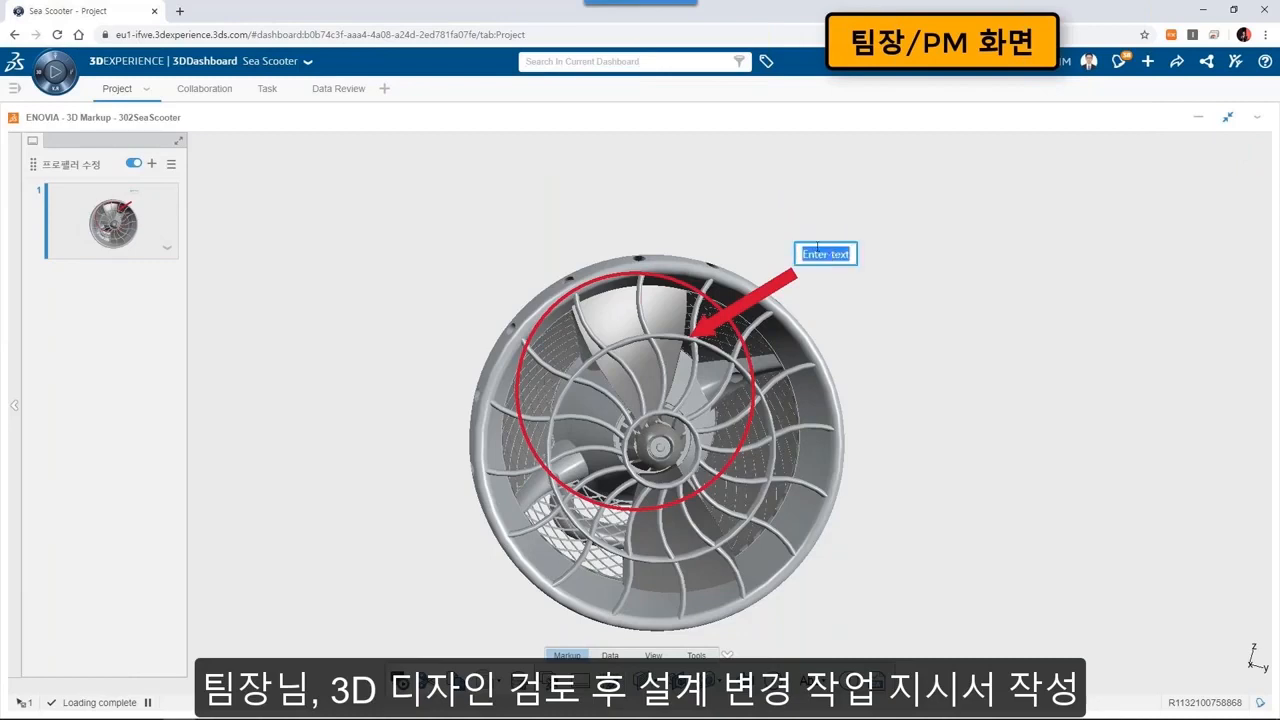
double_click(818, 254)
key(ctrl+a)
text(프)
key(BackSpace)
key(BackSpace)
text(프로펠러 스펙)
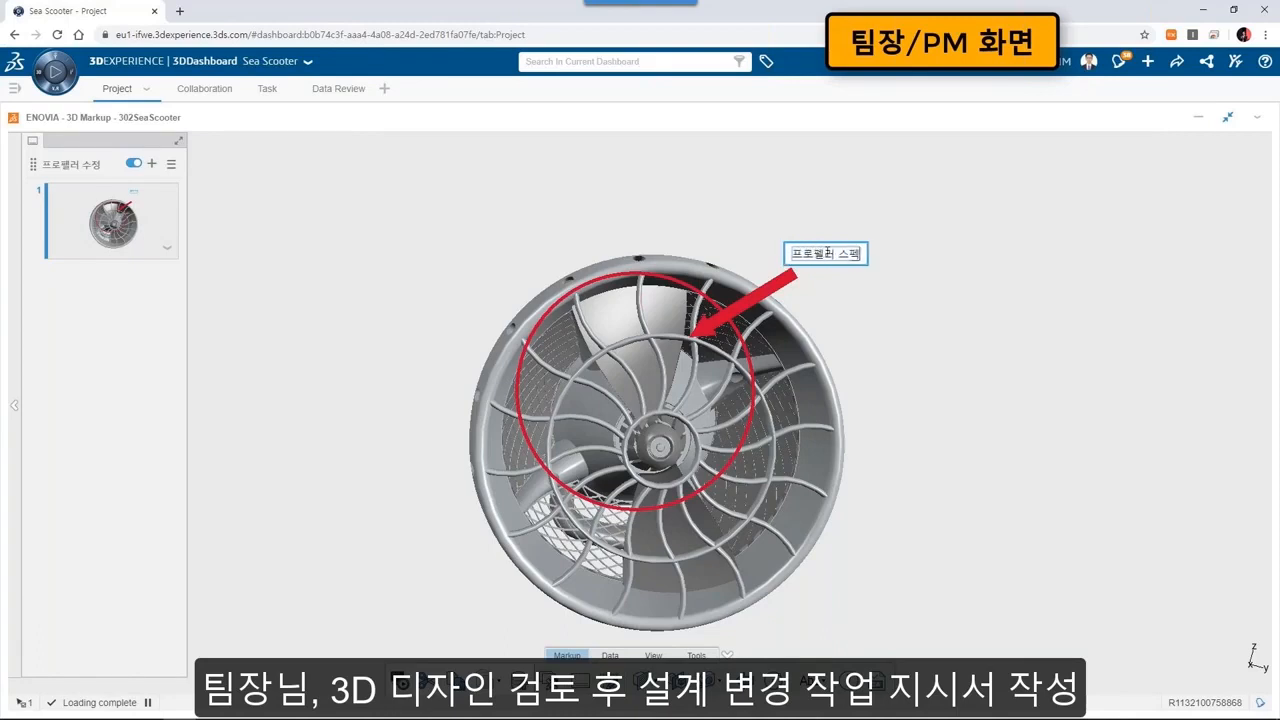
text( ㅁ토 및)
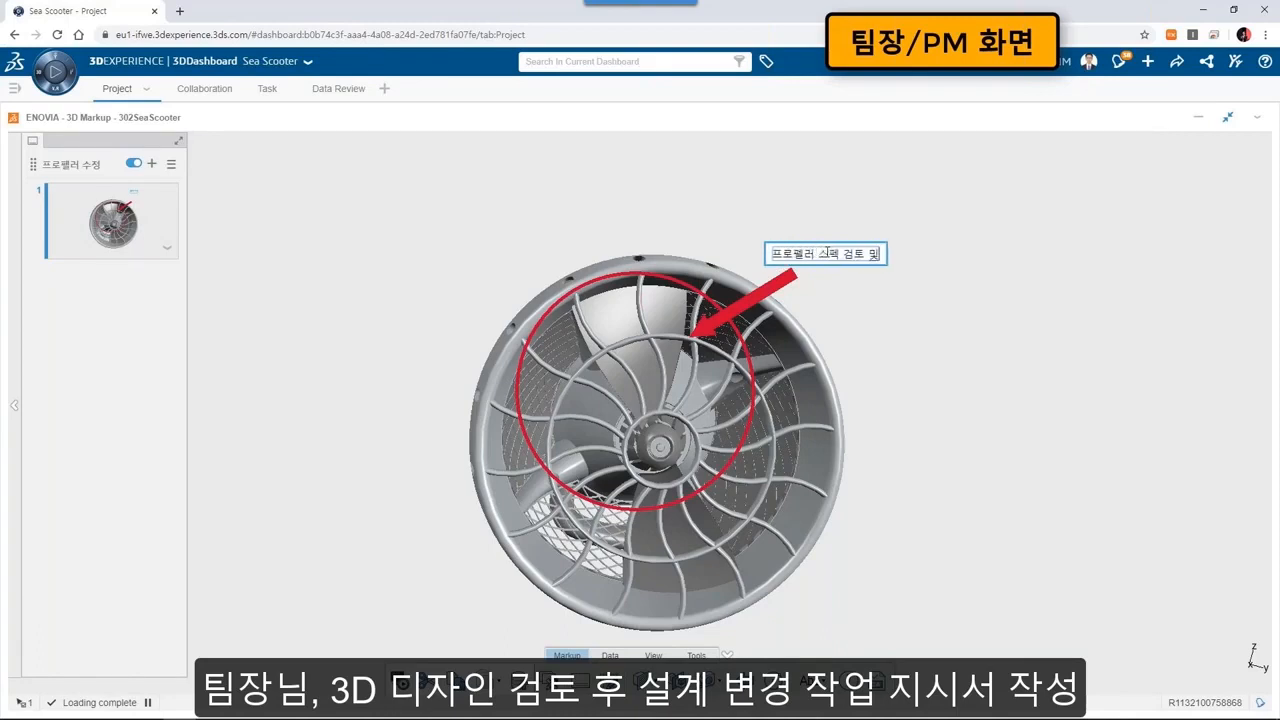
text( 날개 수)
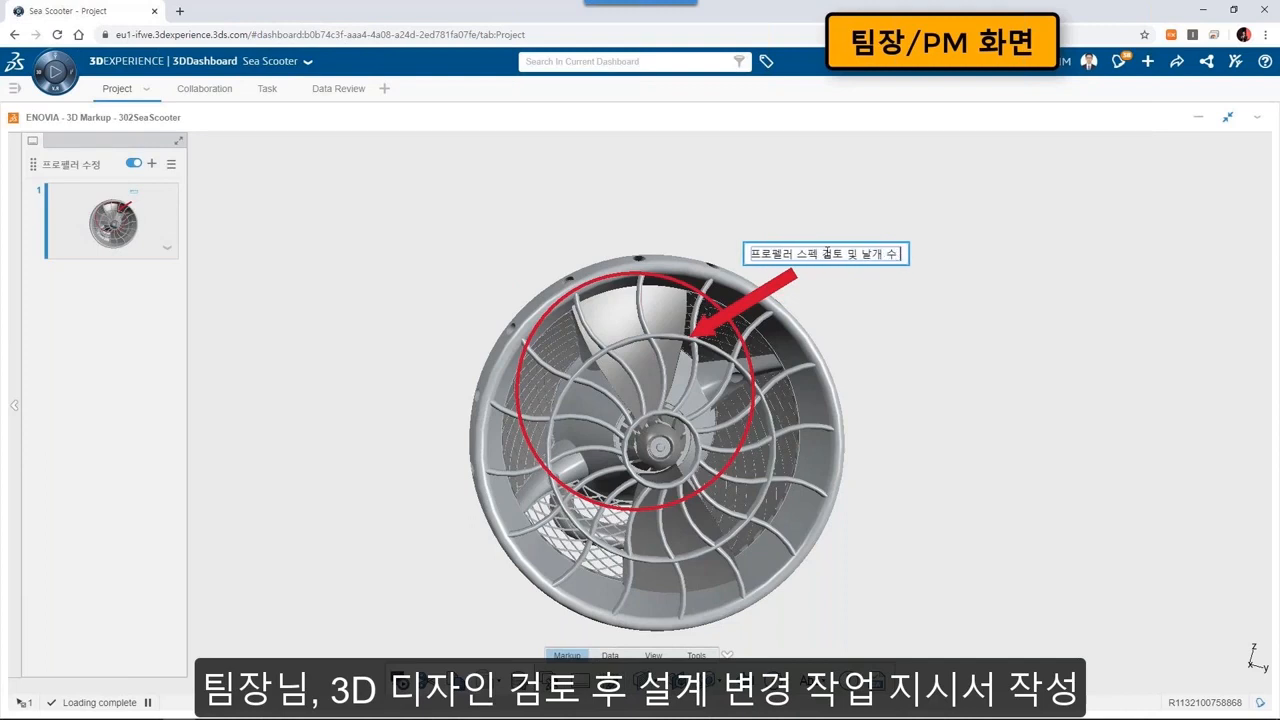
text( 수정)
click(868, 307)
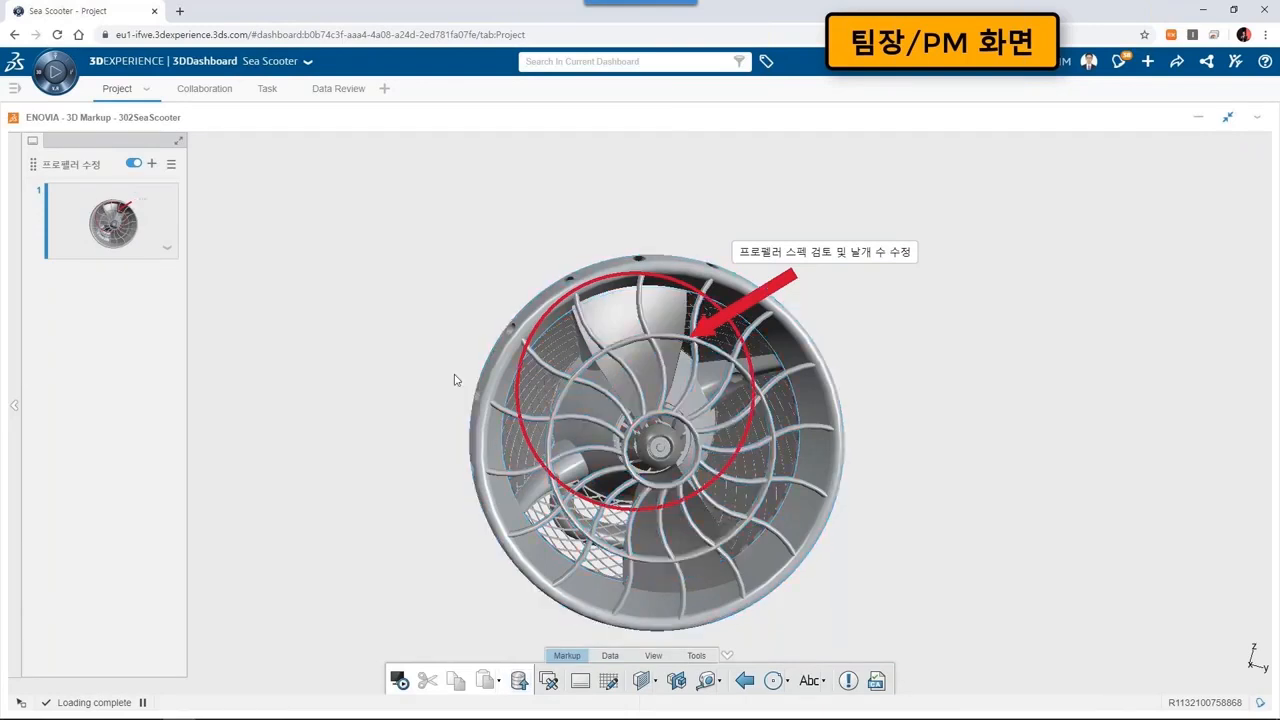
Save the 프로펠러 수정 markup as a deliverable of the Data Review task and move the task to Done.
click(1227, 118)
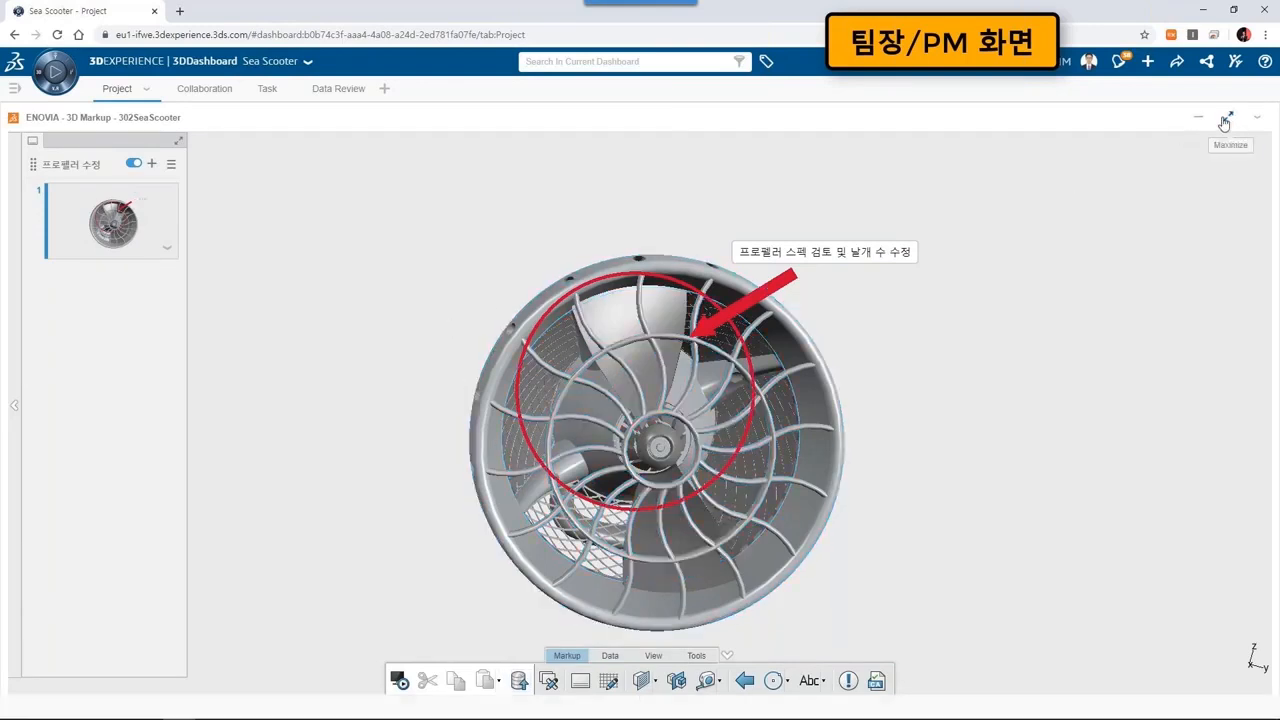
click(1227, 117)
click(306, 294)
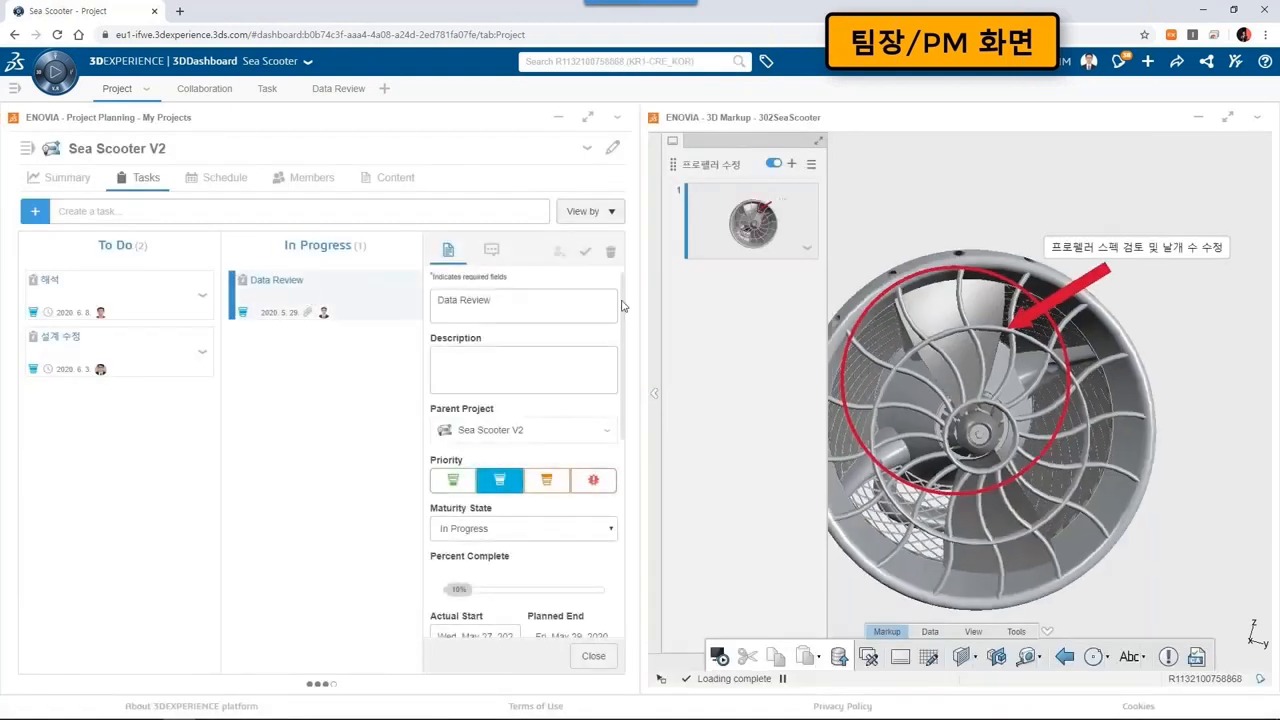
scroll(600, 400, down, 5)
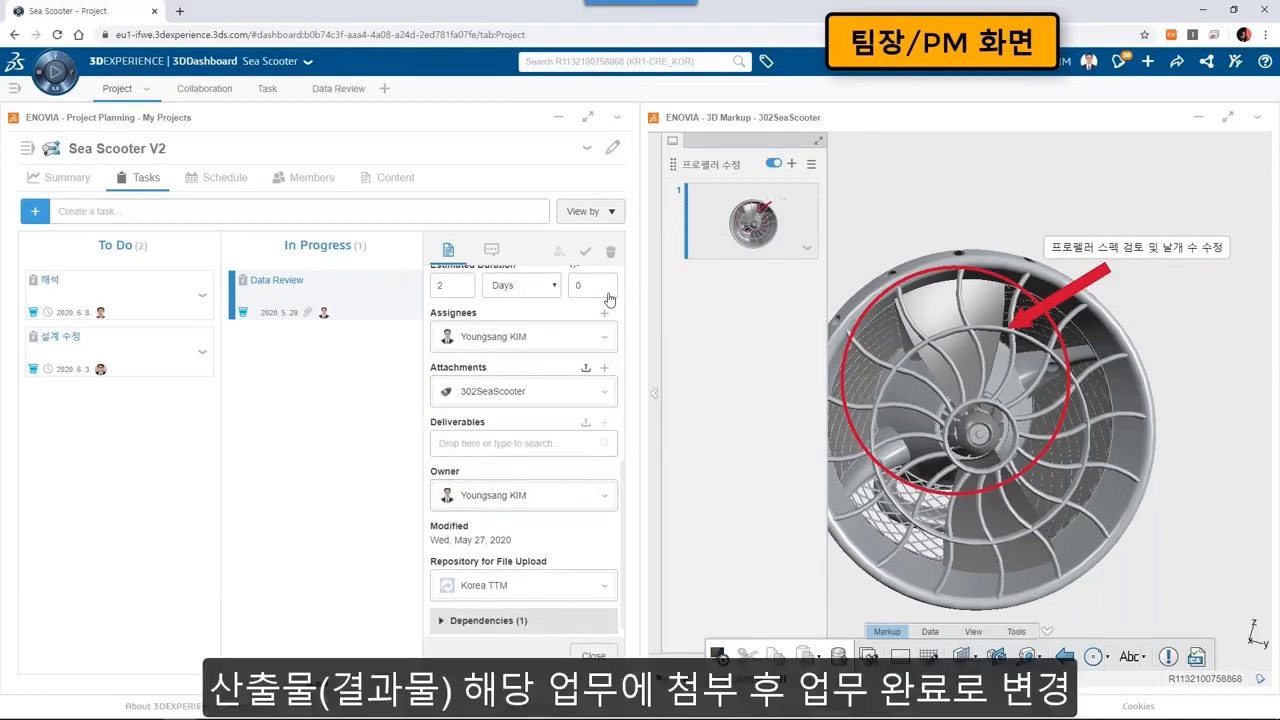
drag(751, 218, 492, 455)
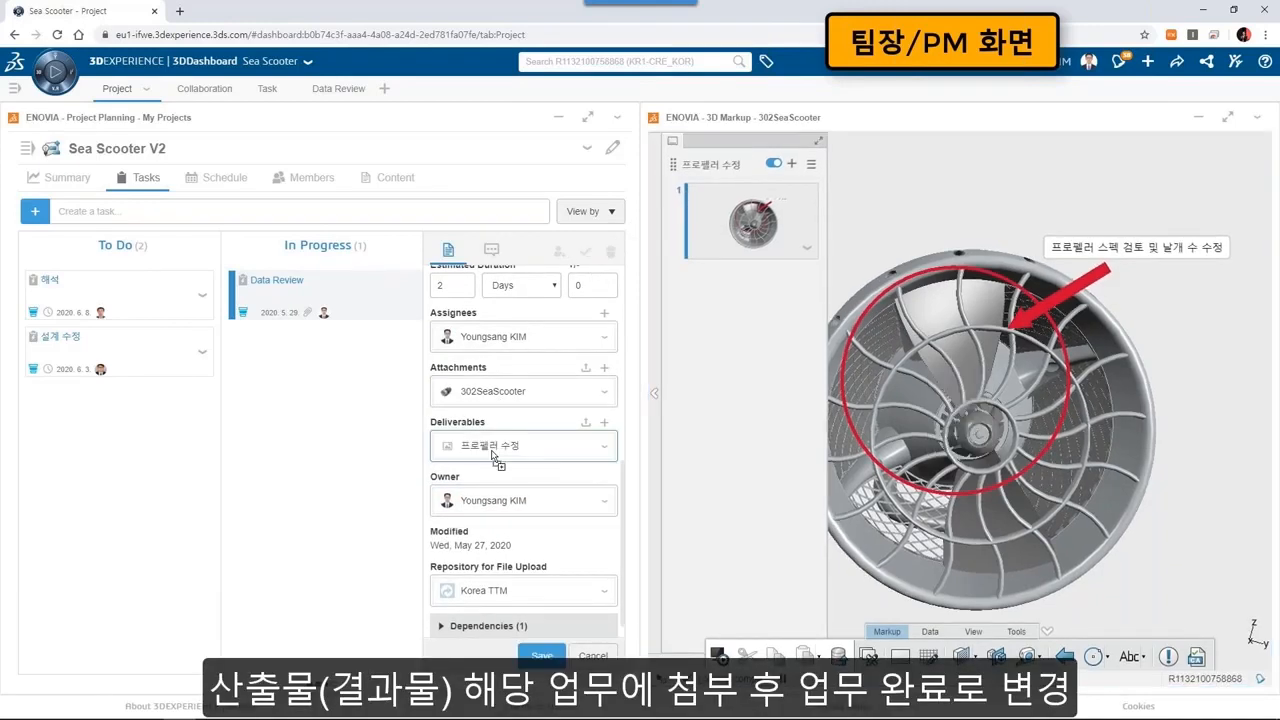
click(531, 656)
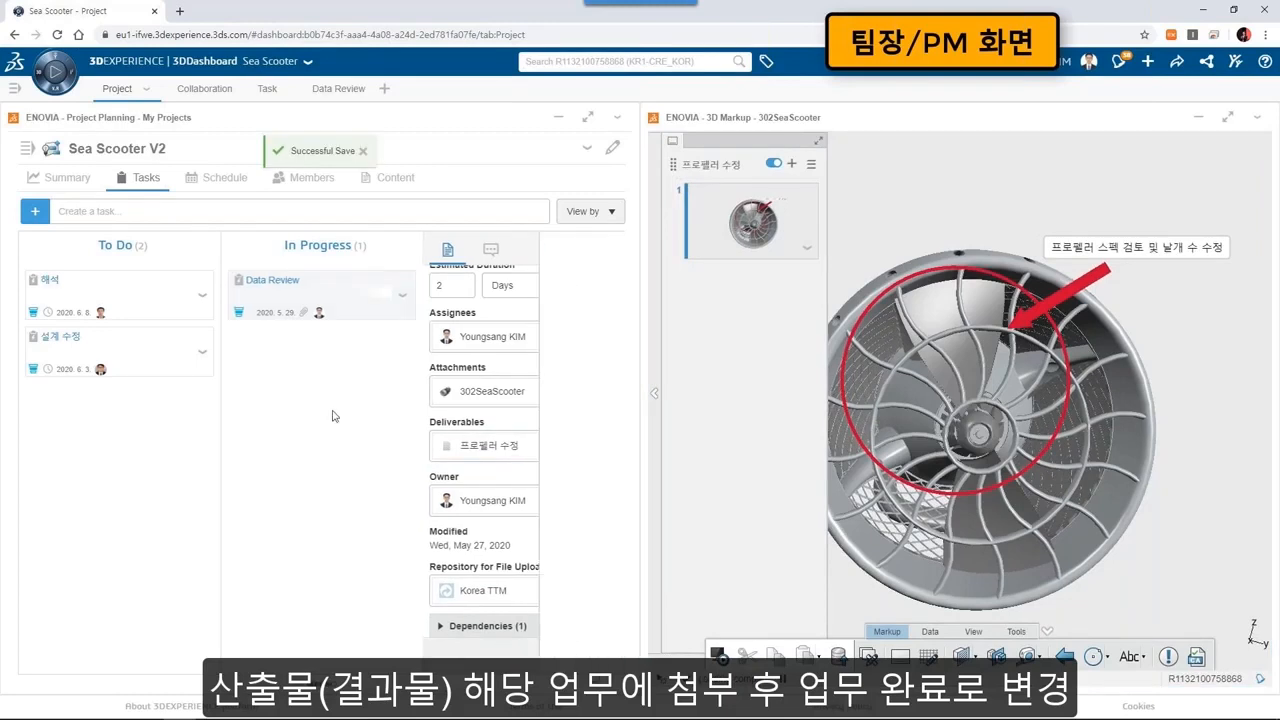
drag(349, 288, 478, 300)
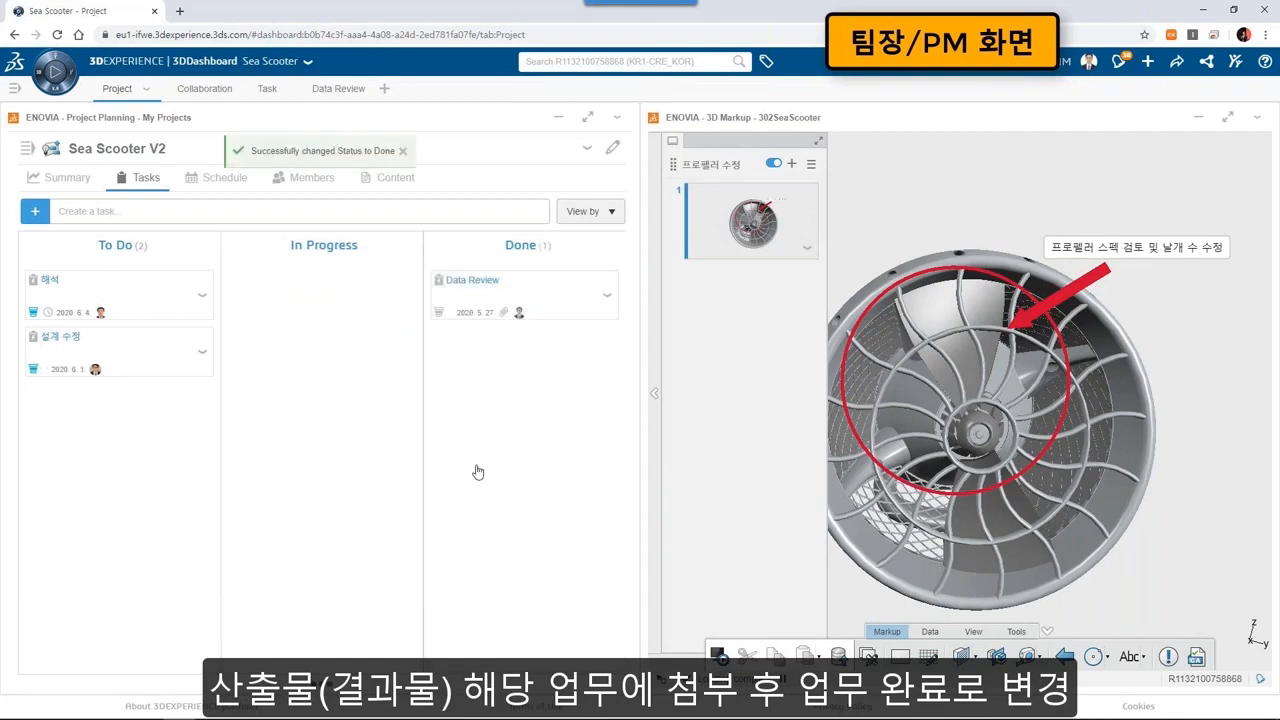
Add the 프로펠러 수정 markup to the attachments of the 설계 수정 task, save it and close the task details.
click(150, 349)
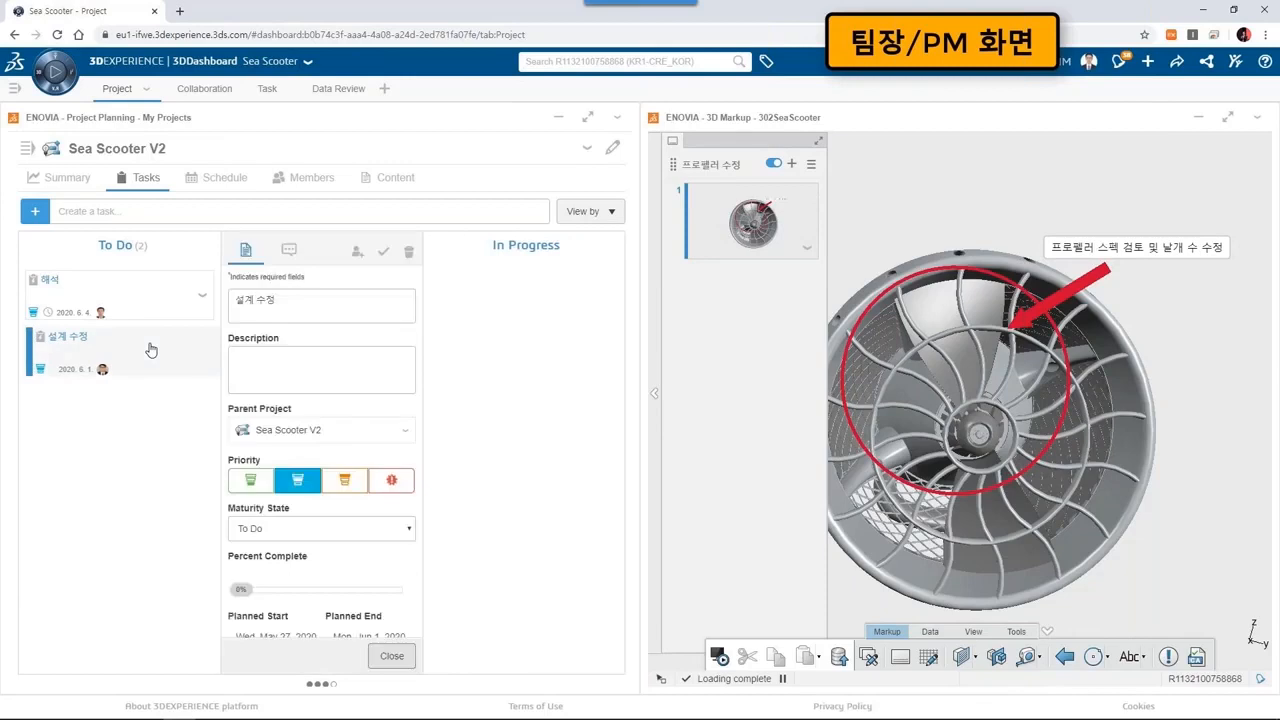
scroll(418, 330, down, 5)
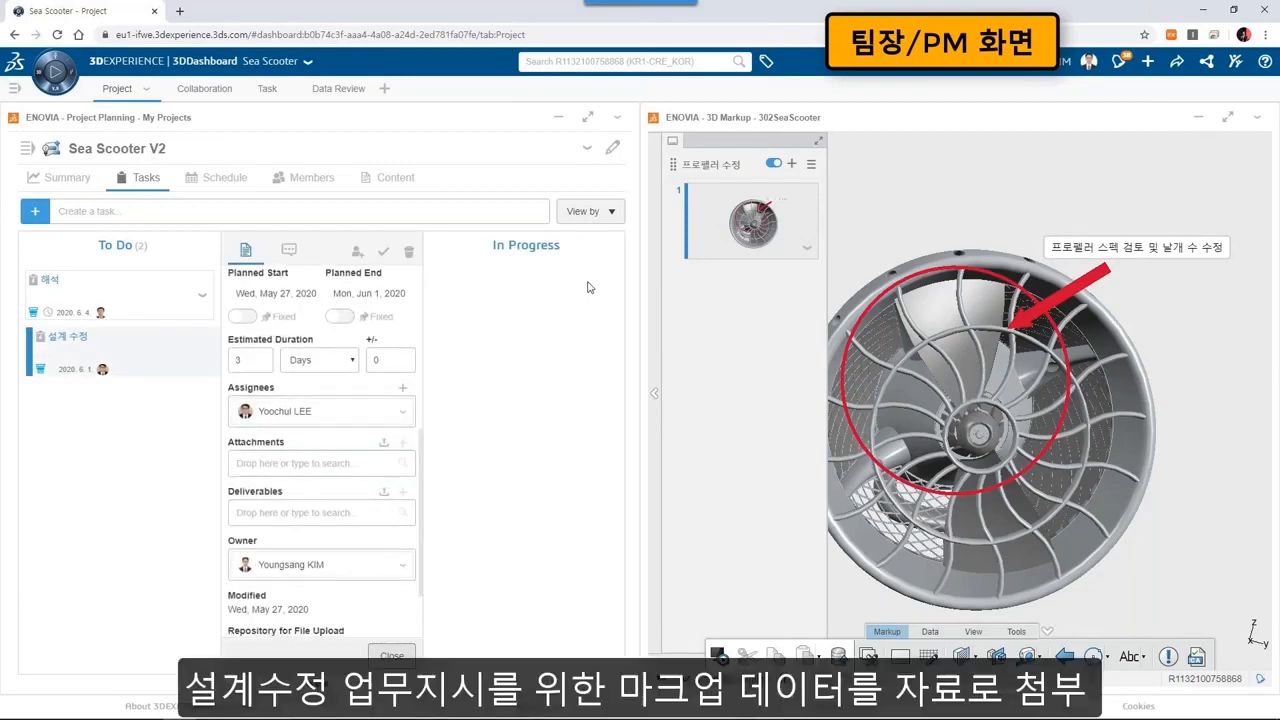
drag(676, 182, 320, 468)
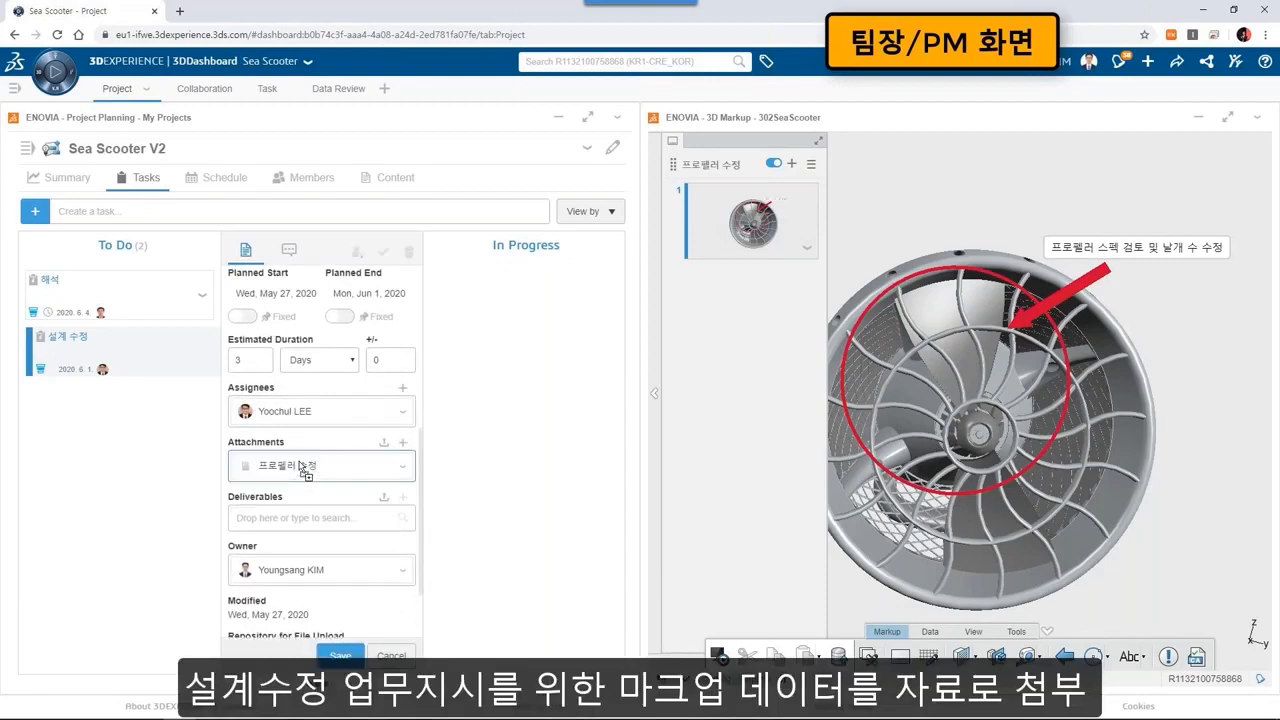
click(322, 652)
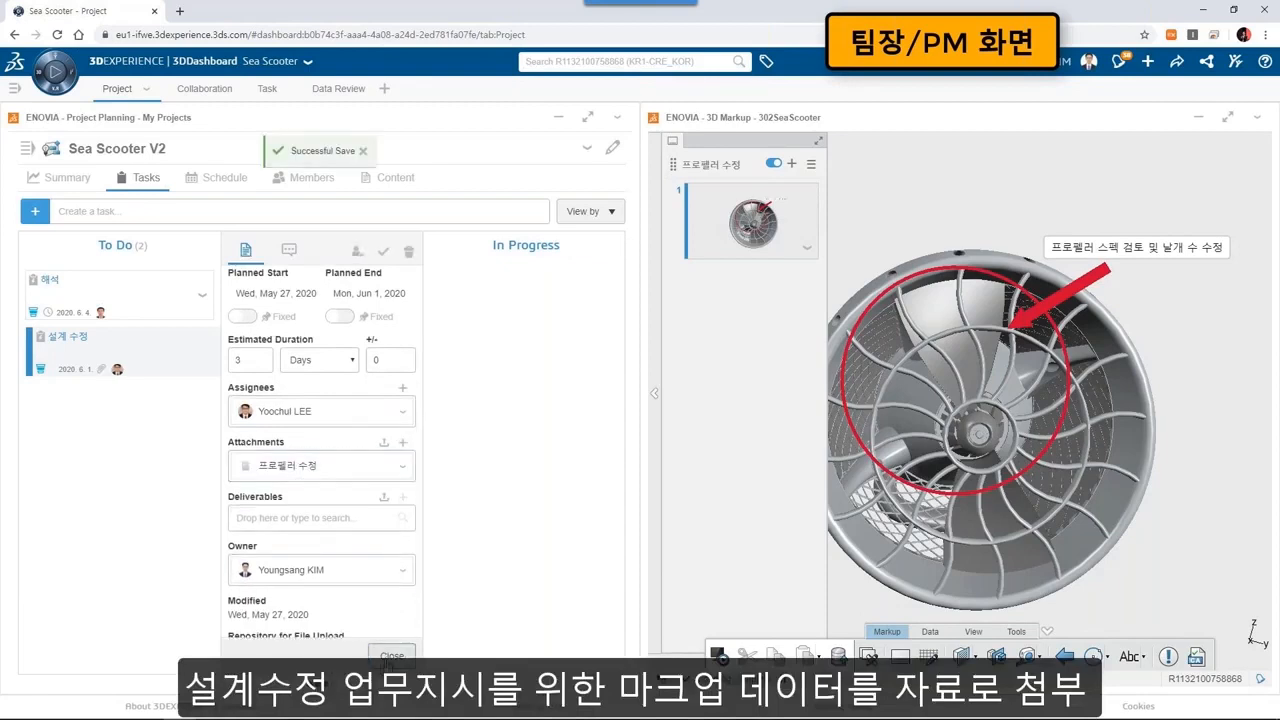
click(390, 656)
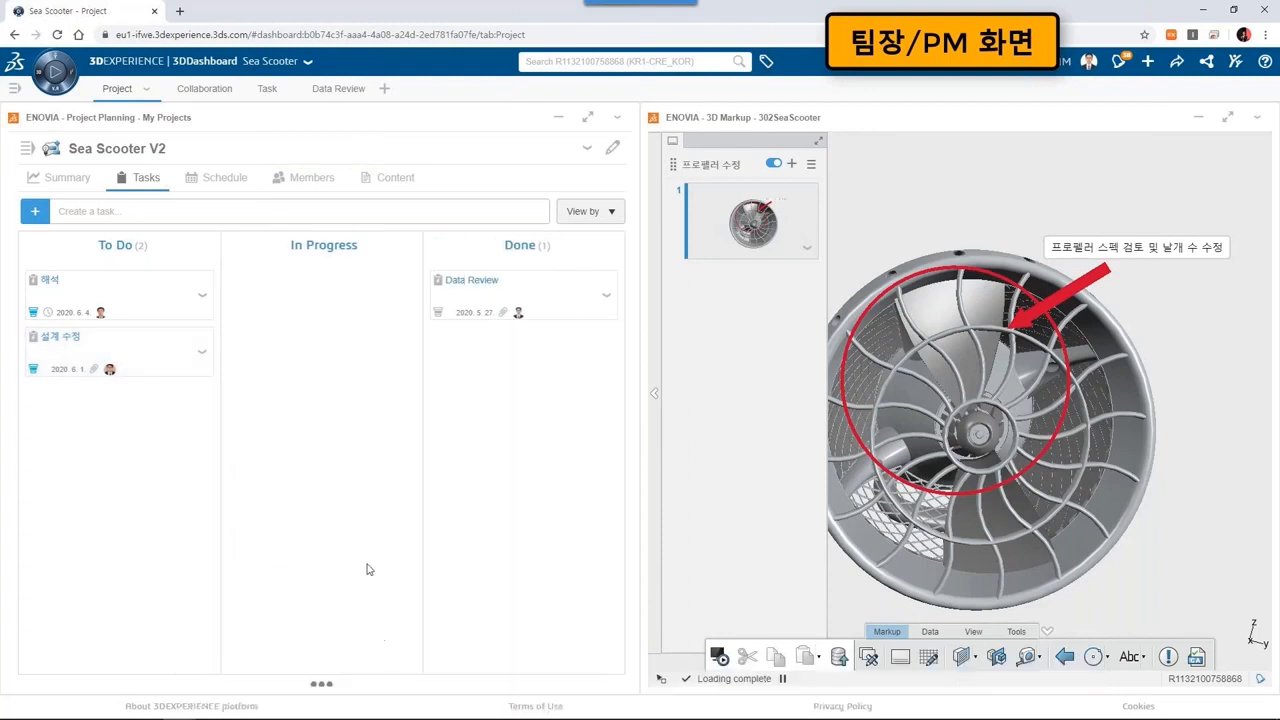
Review the Sea Scooter V2 schedule around the Data Review task and the content attached to the project.
click(214, 181)
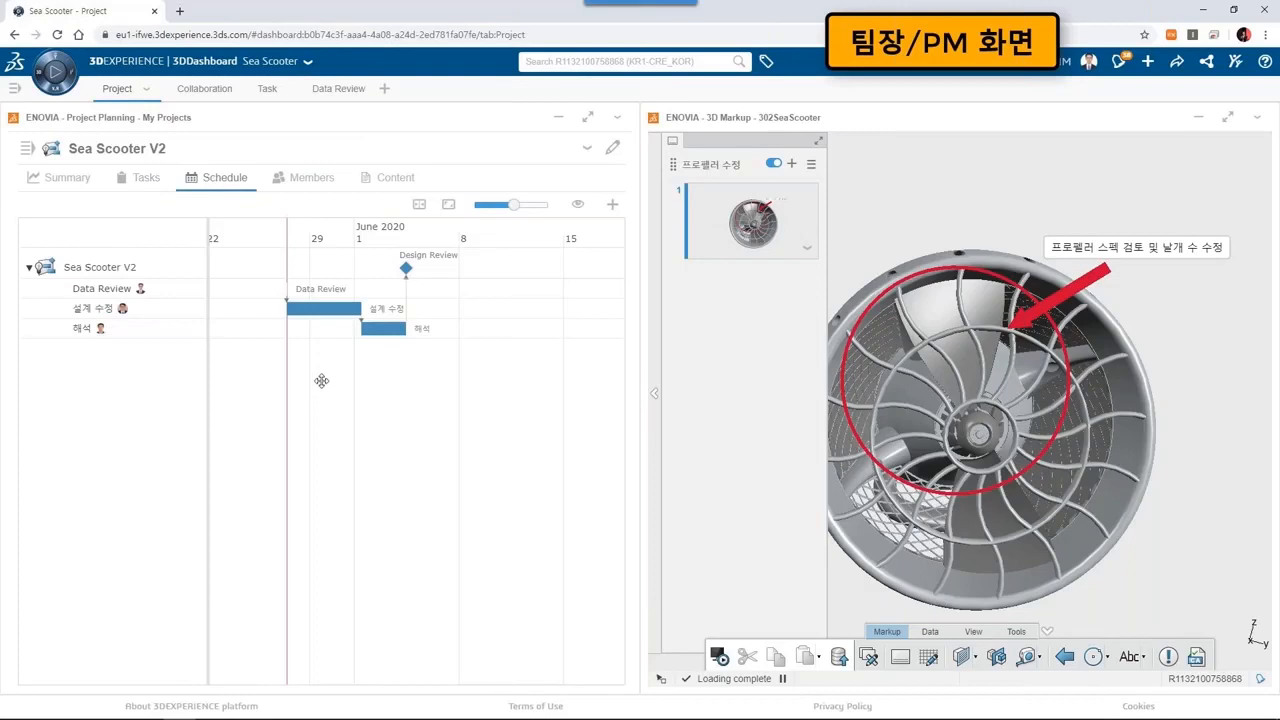
scroll(320, 365, up, 5)
scroll(337, 334, up, 3)
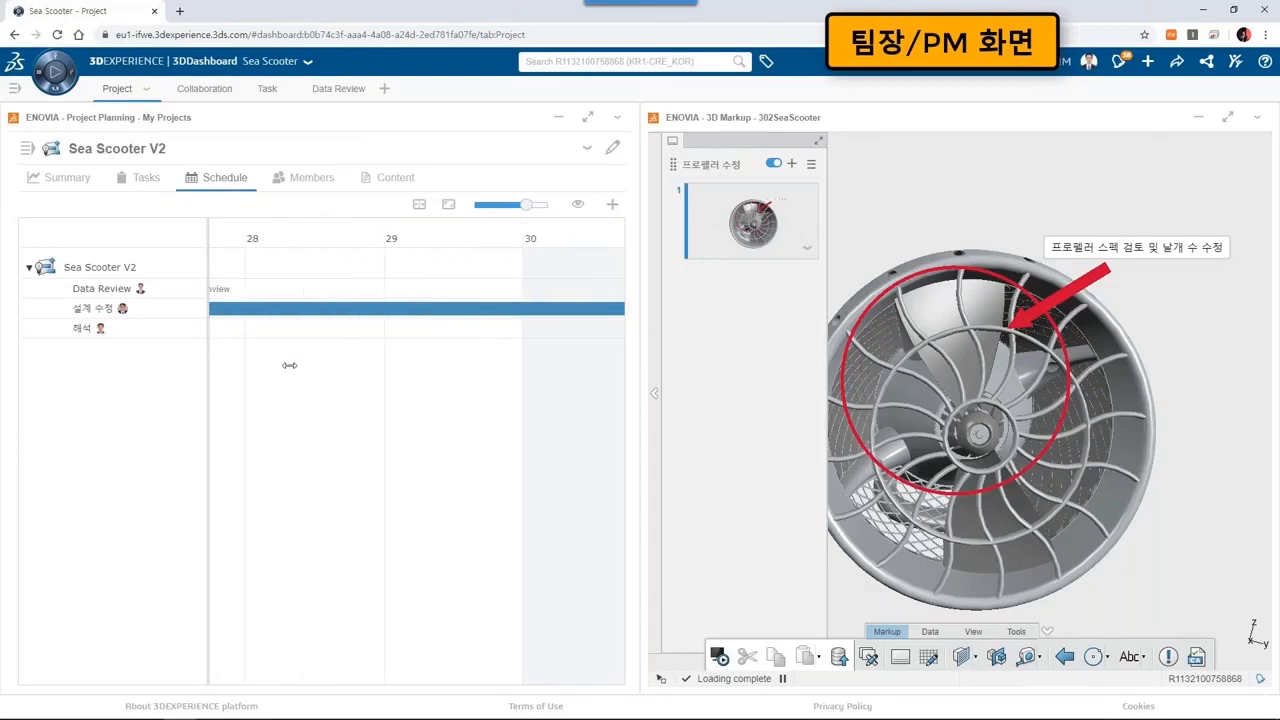
drag(289, 365, 424, 365)
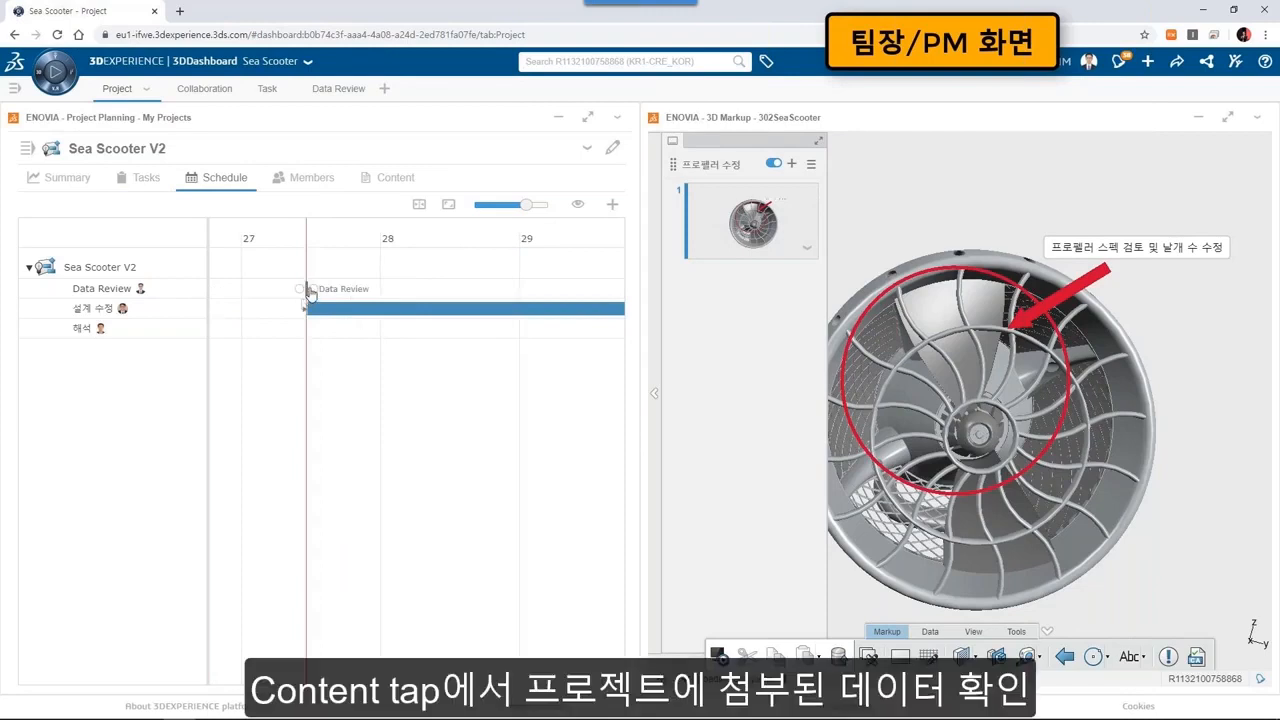
click(396, 179)
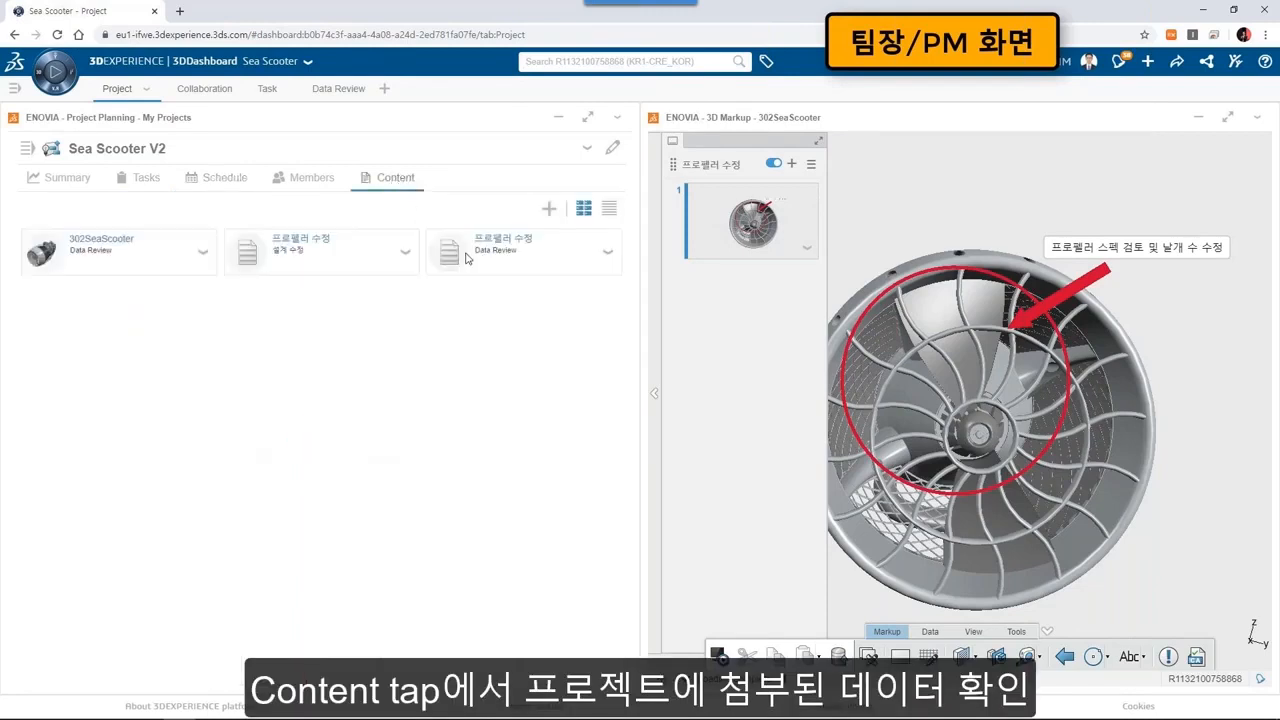
click(608, 208)
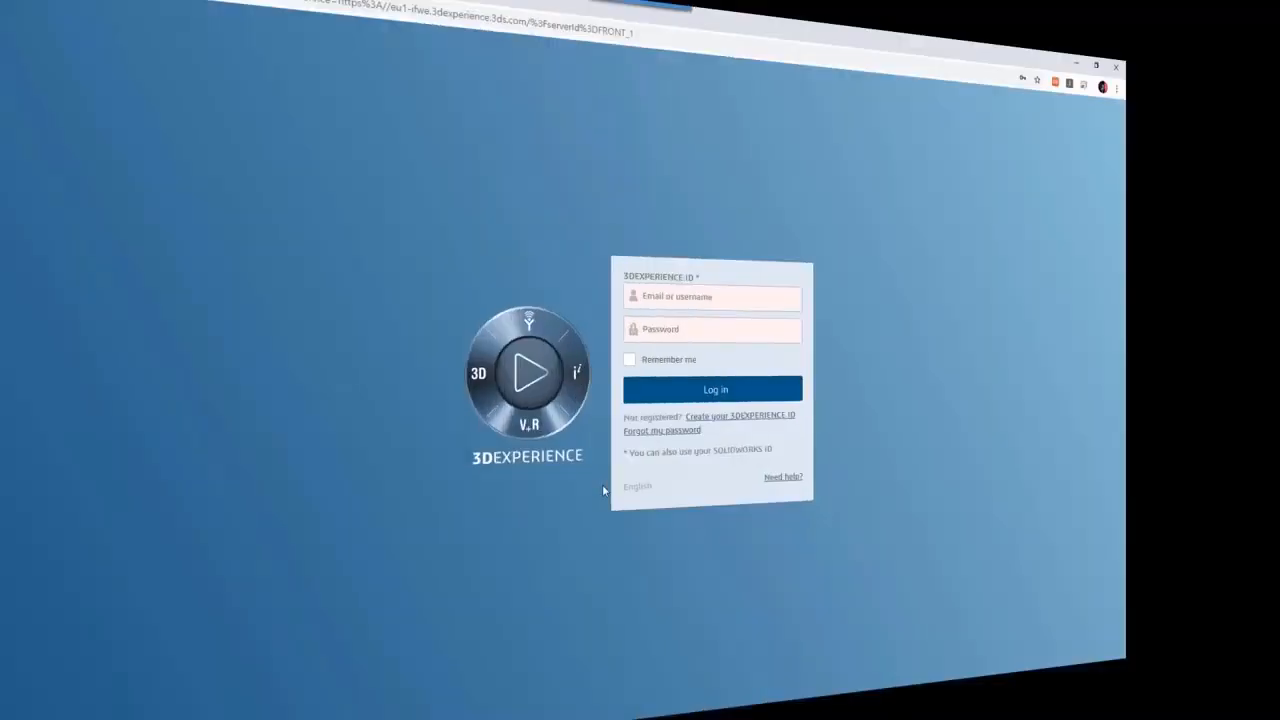
Log in to 3DEXPERIENCE with the team member's username and account password.
click(686, 298)
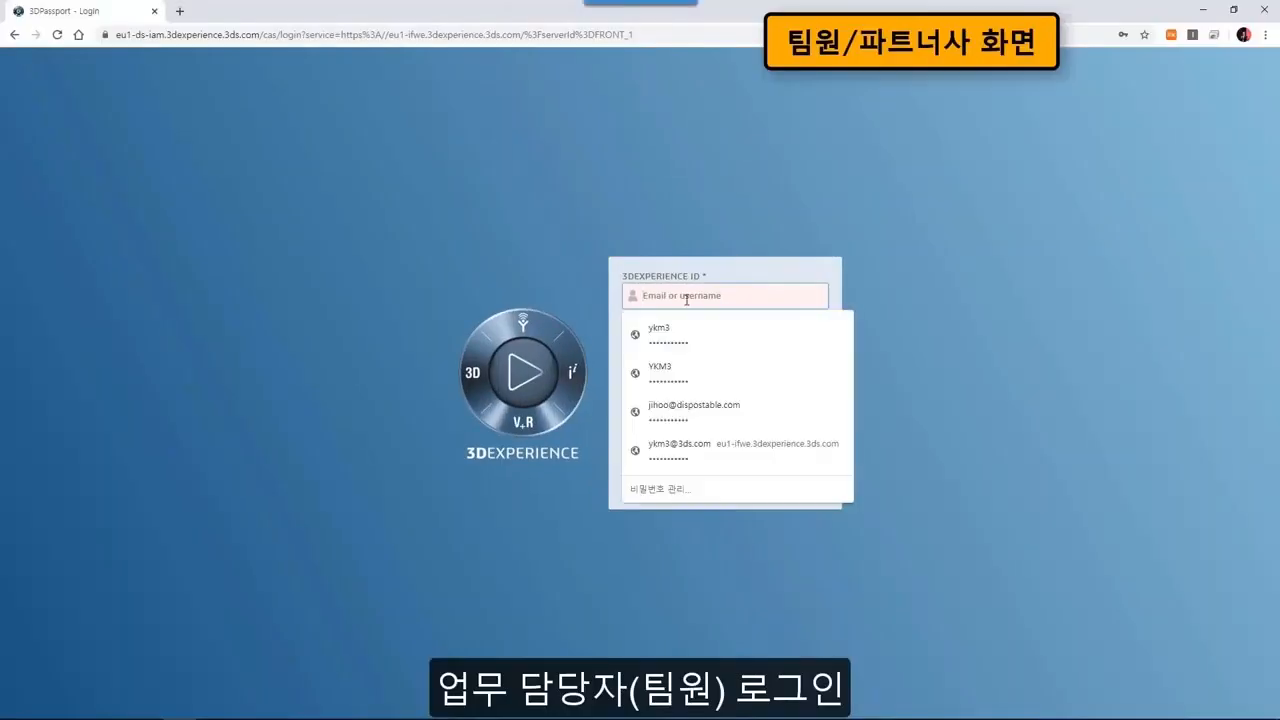
text(yk)
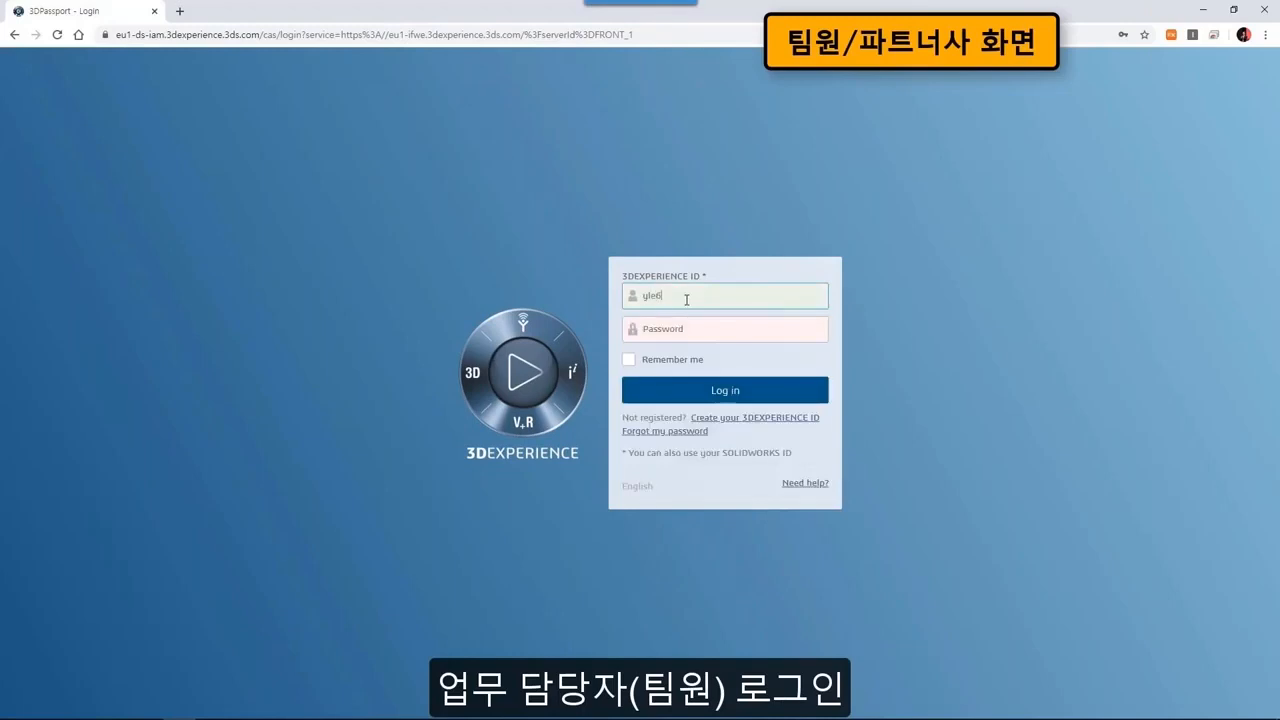
text(****)
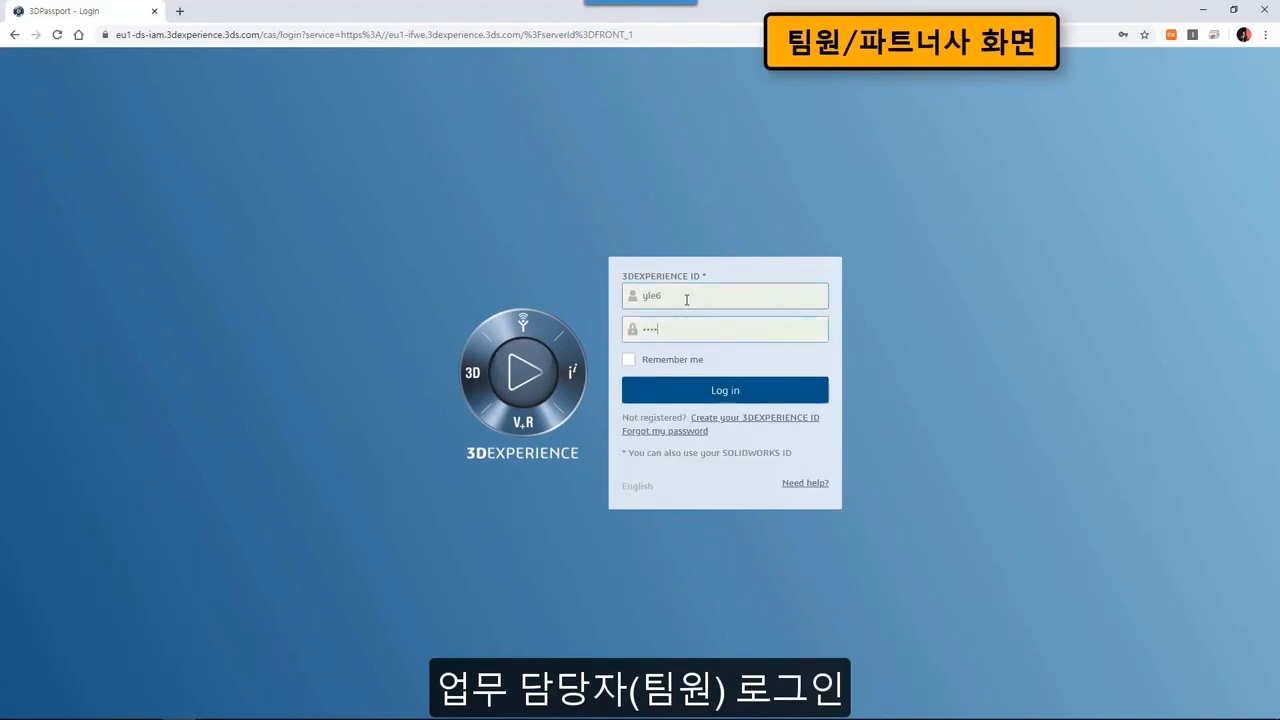
text(*)
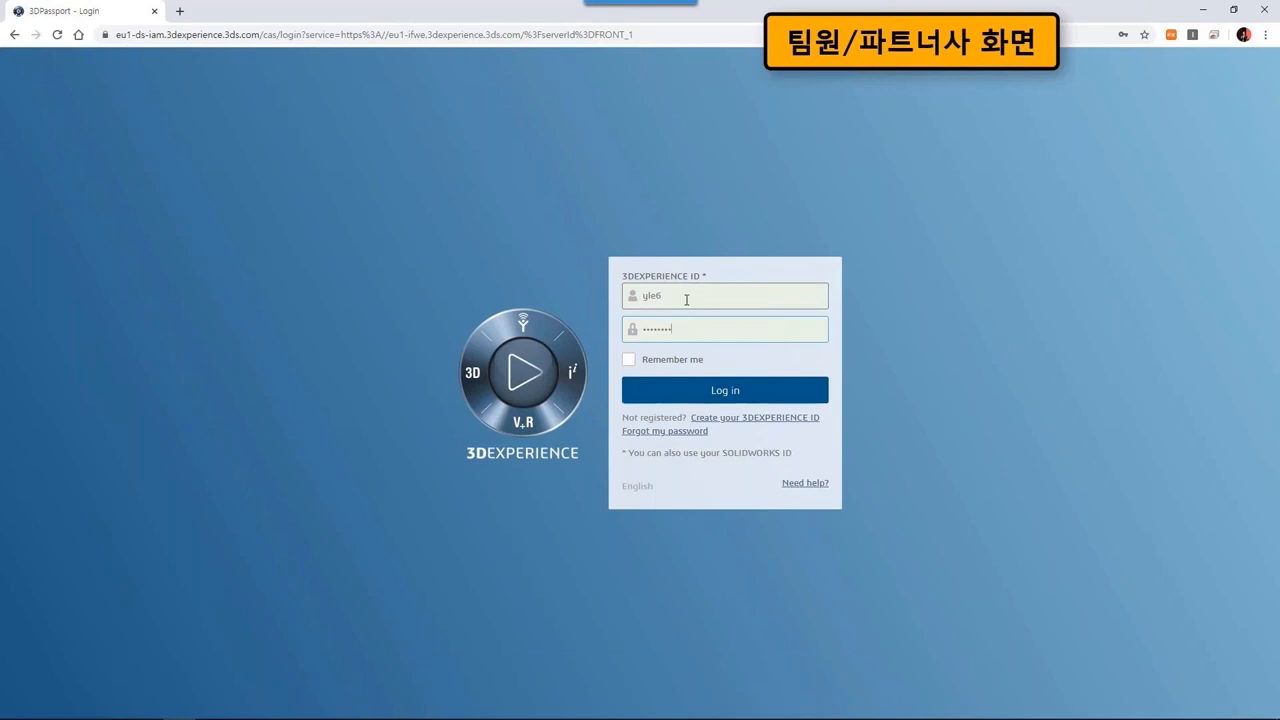
key(Return)
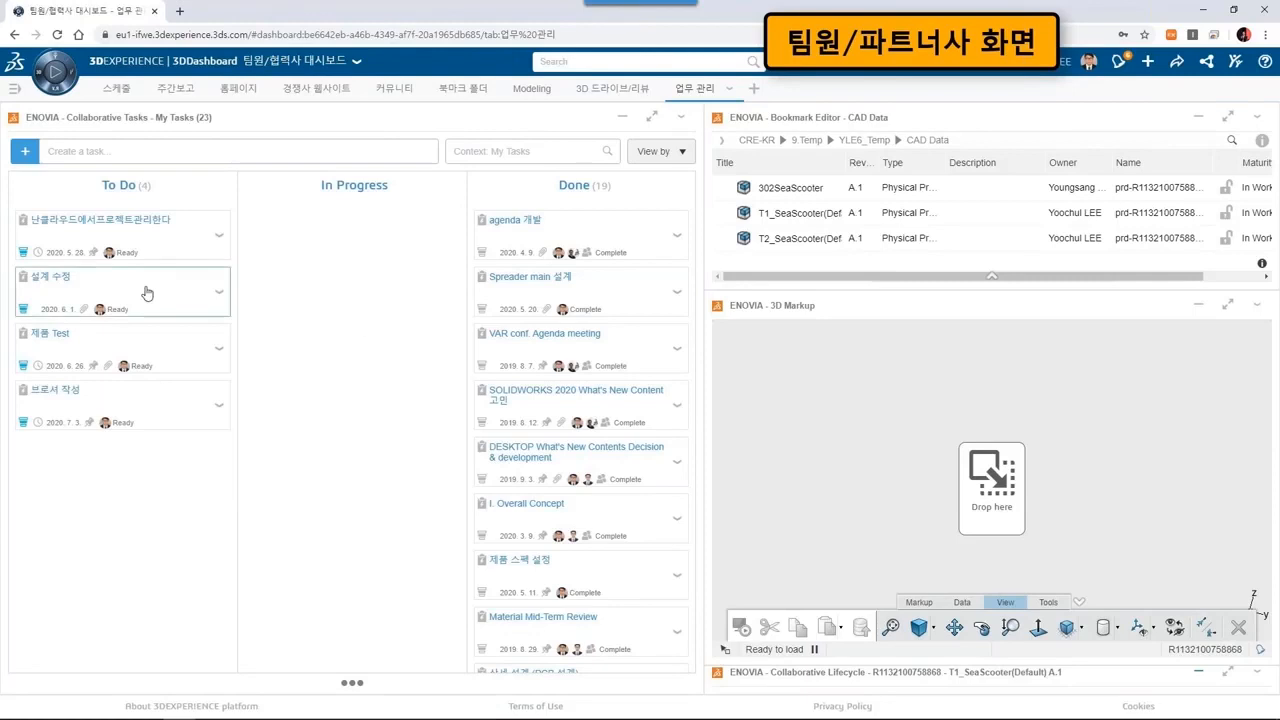
Move the 설계 수정 task to In Progress, and load its attached 프로펠러 수정 markup in 3D Markup to inspect the propeller.
drag(146, 292, 349, 282)
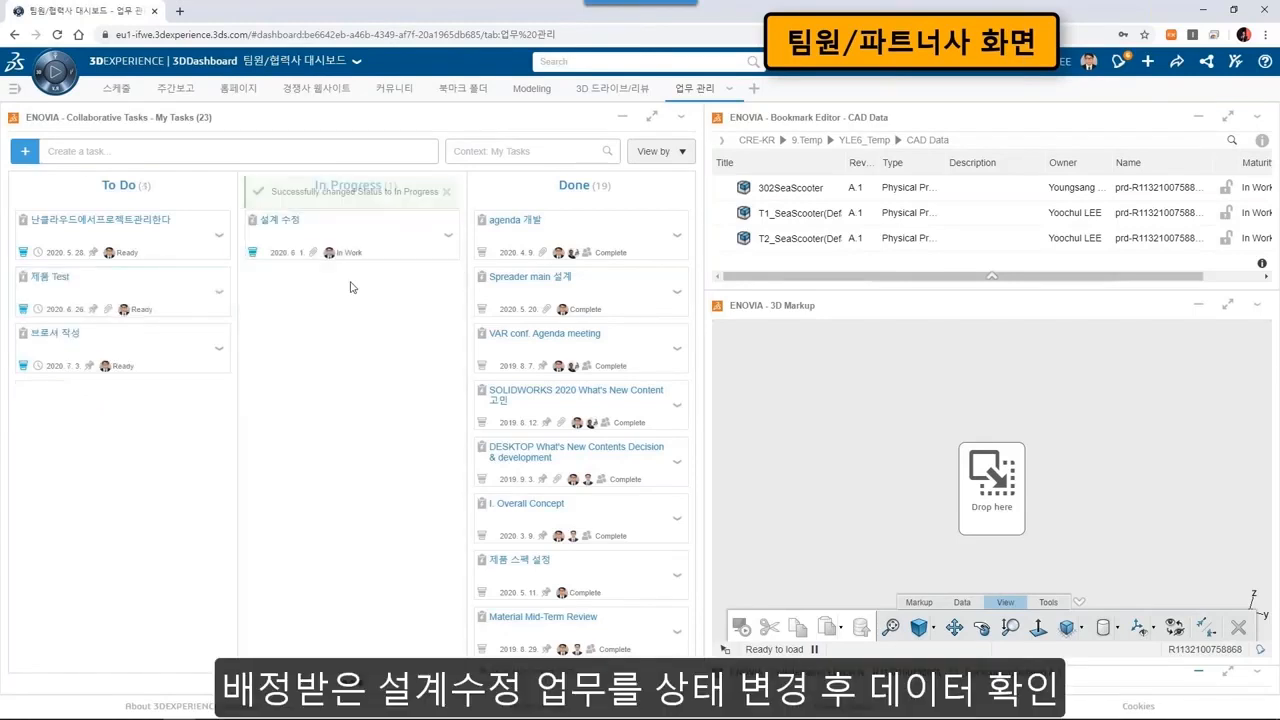
click(340, 247)
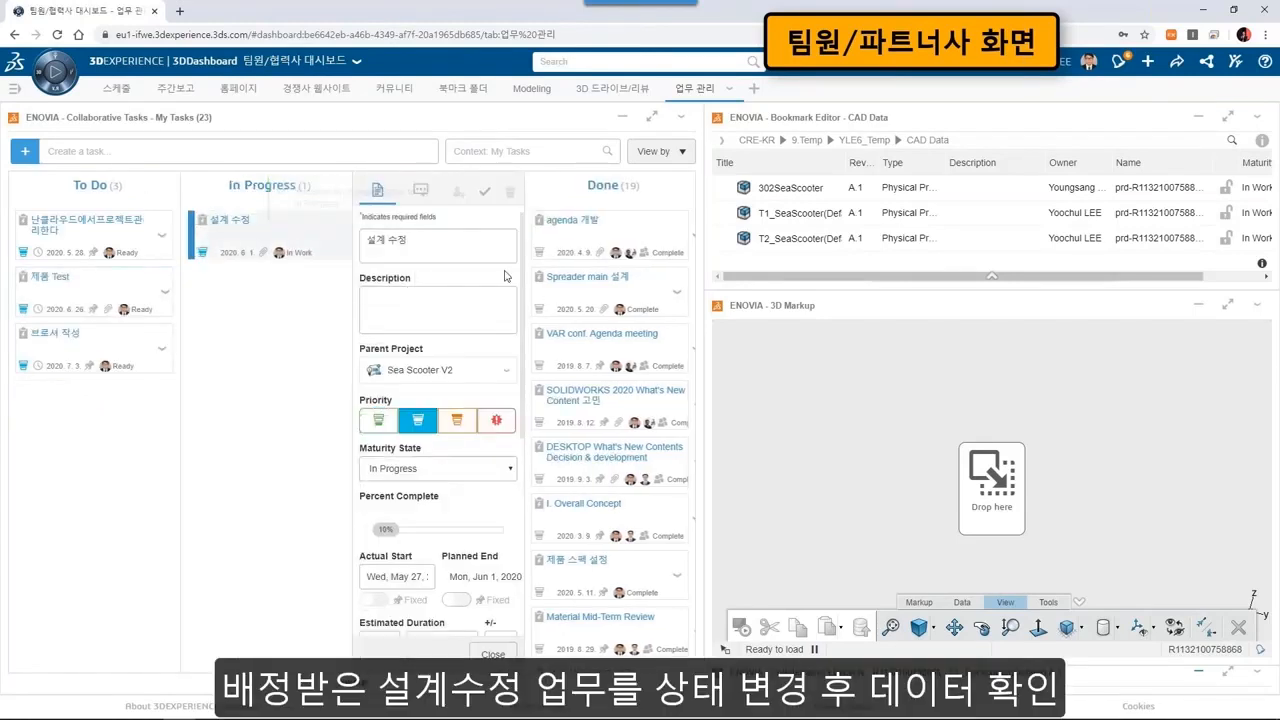
scroll(506, 278, down, 2)
scroll(506, 278, down, 1)
drag(430, 482, 820, 470)
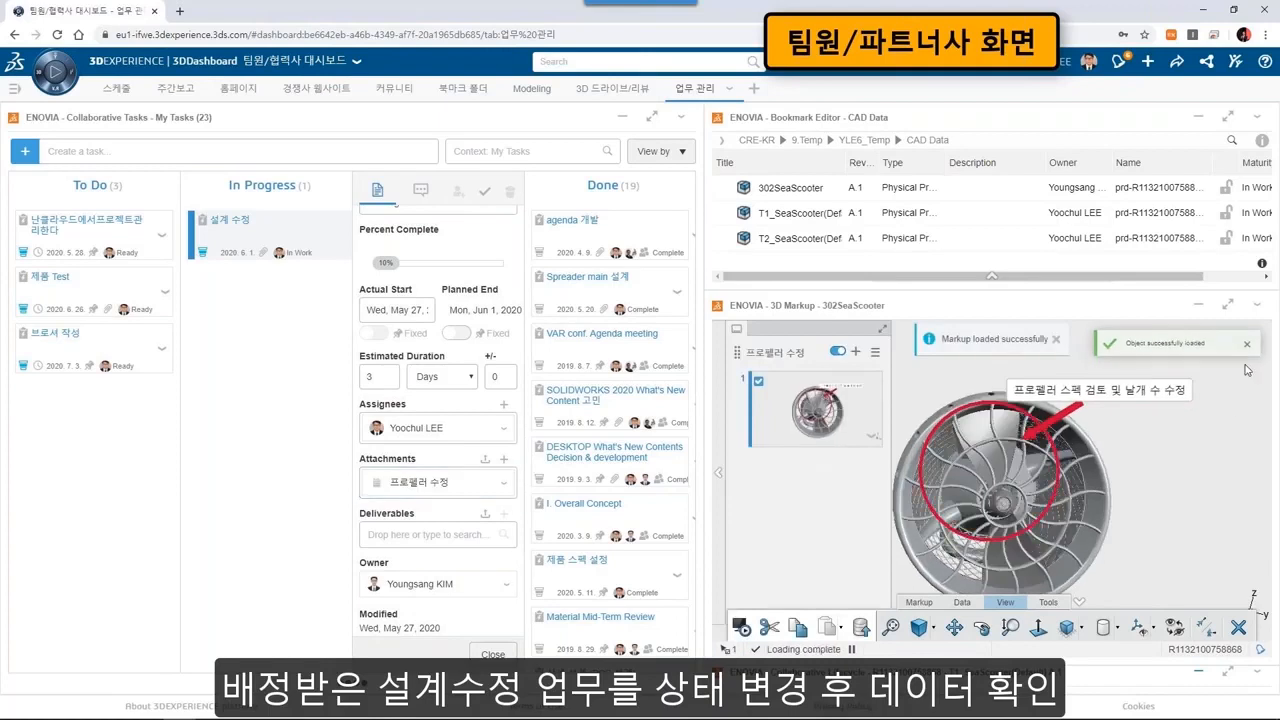
middle_drag(1133, 487, 1138, 457)
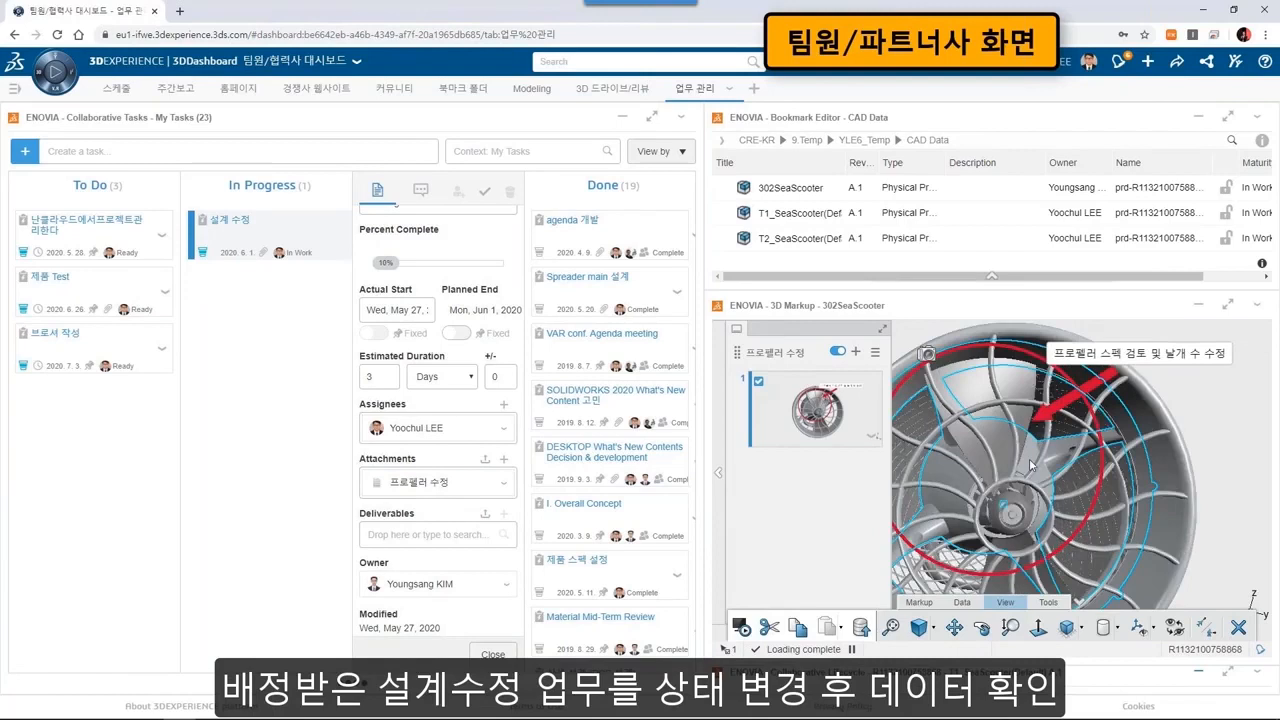
middle_drag(1030, 465, 1148, 389)
click(951, 331)
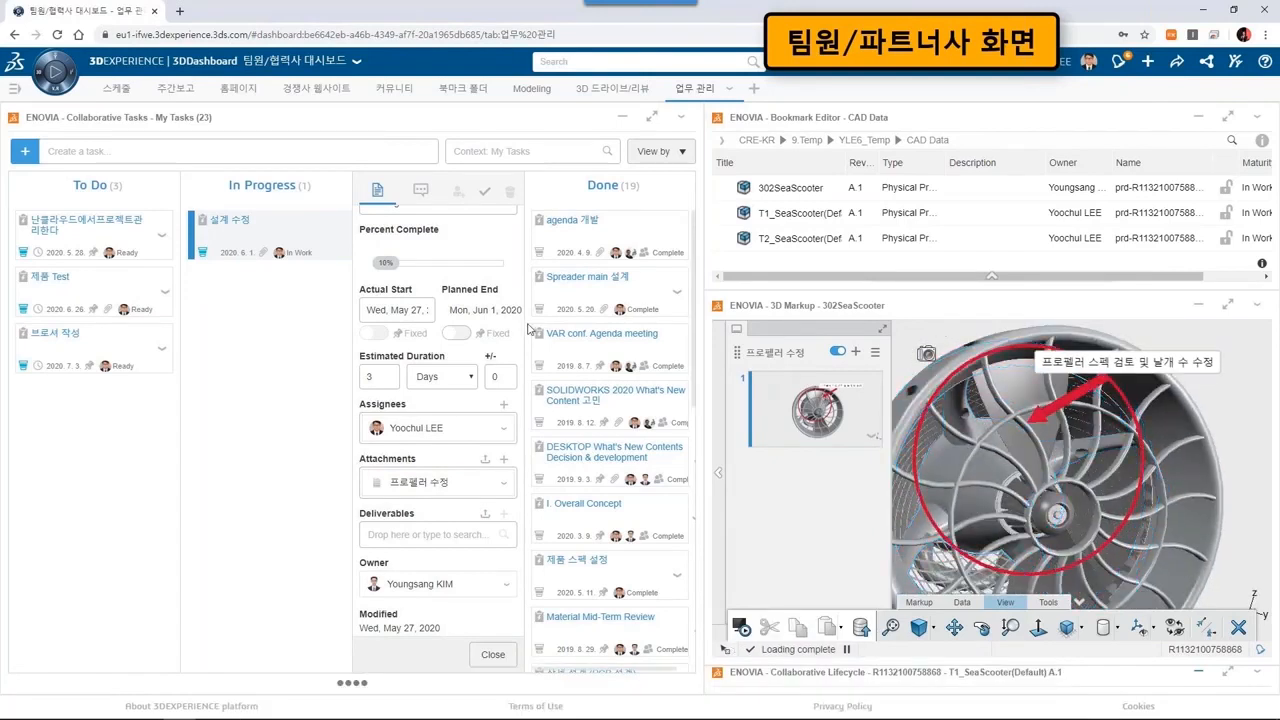
Add T2_SeaScooter(Default) to the deliverables of the 설계 수정 task and post the comment 설계 수정 완료했습니다.
click(781, 247)
drag(781, 247, 408, 533)
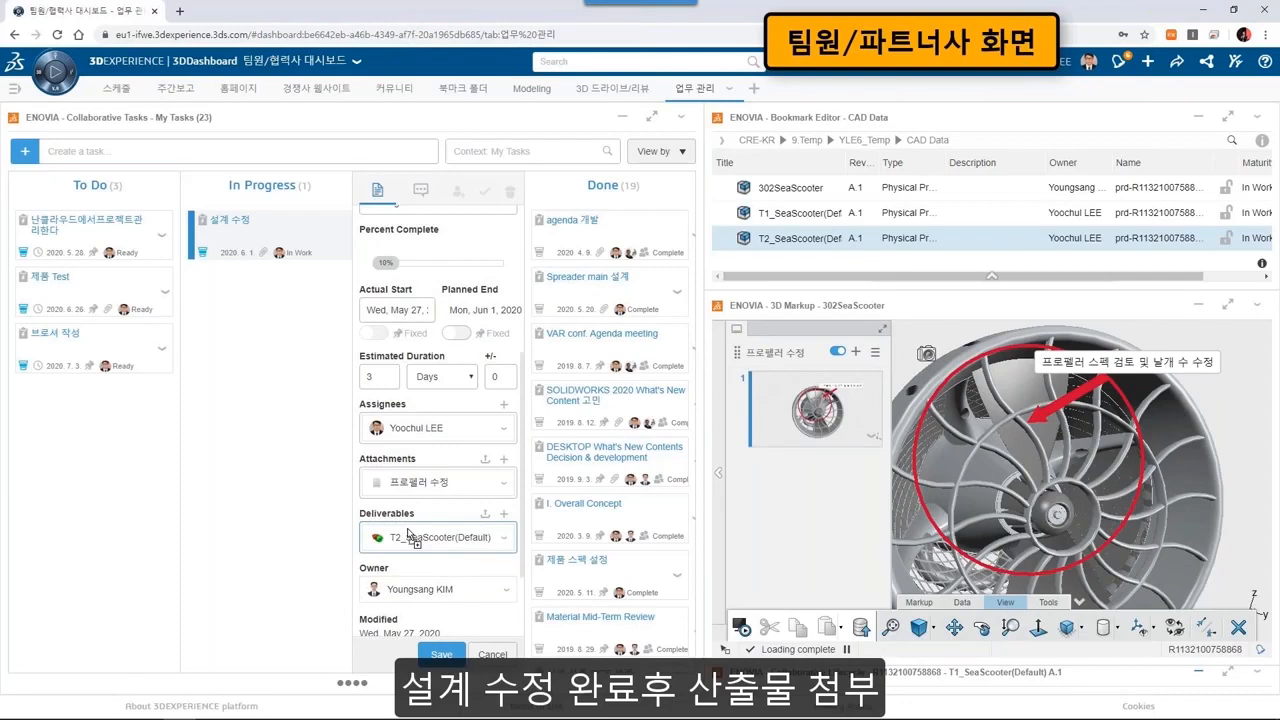
click(419, 192)
click(410, 262)
text(설계 수정 완료했습니다.)
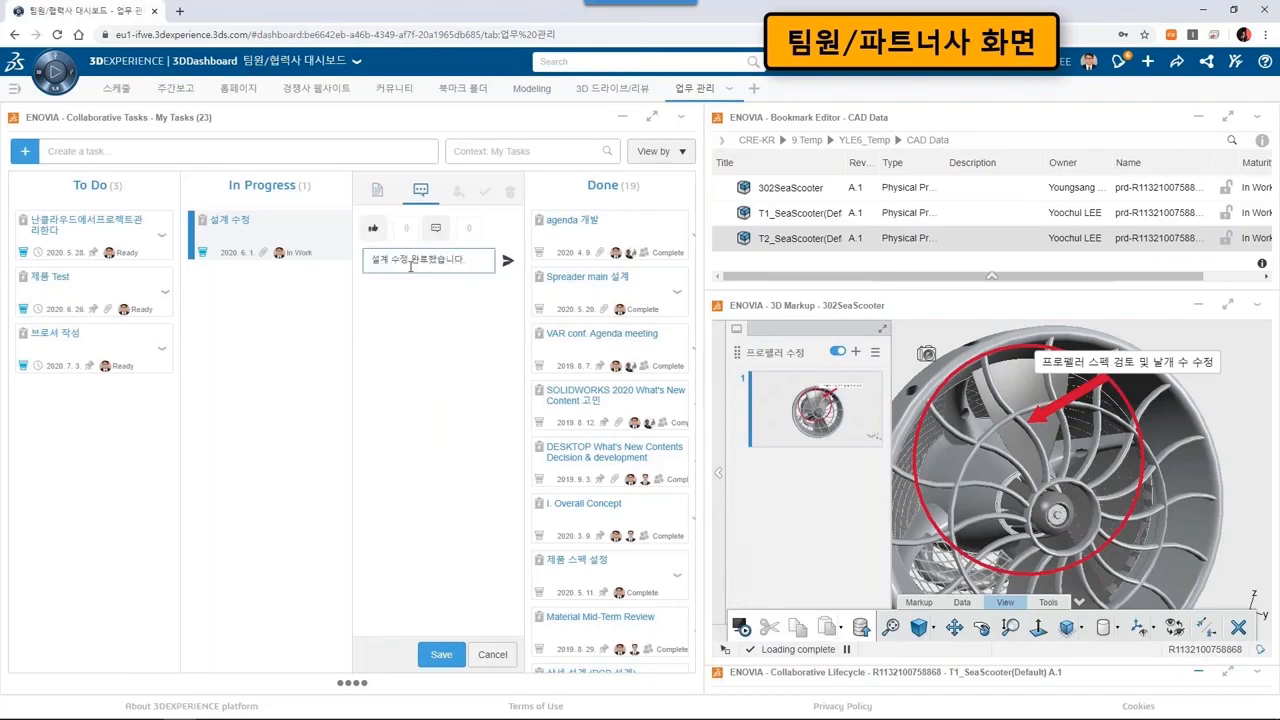
key(Return)
Save the 설계 수정 task with its deliverable, close its details and move the task to Done.
click(377, 189)
click(439, 655)
scroll(449, 516, down, 1)
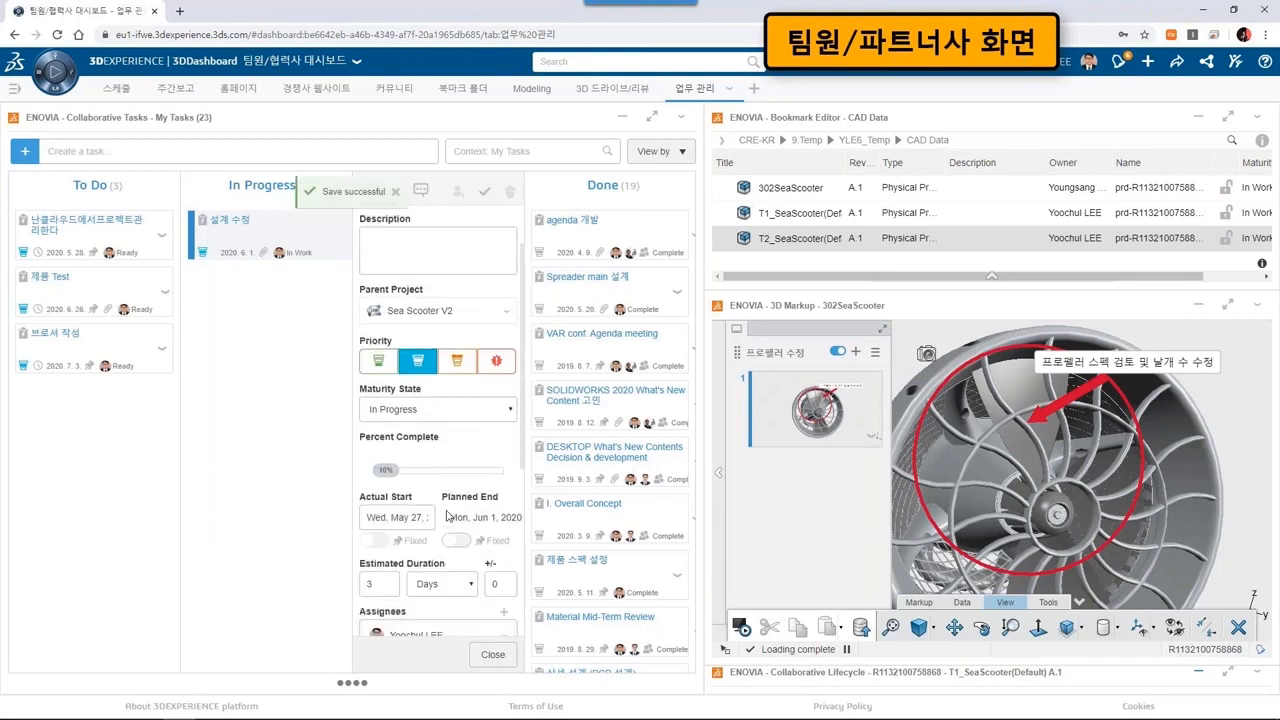
scroll(449, 516, down, 3)
click(493, 654)
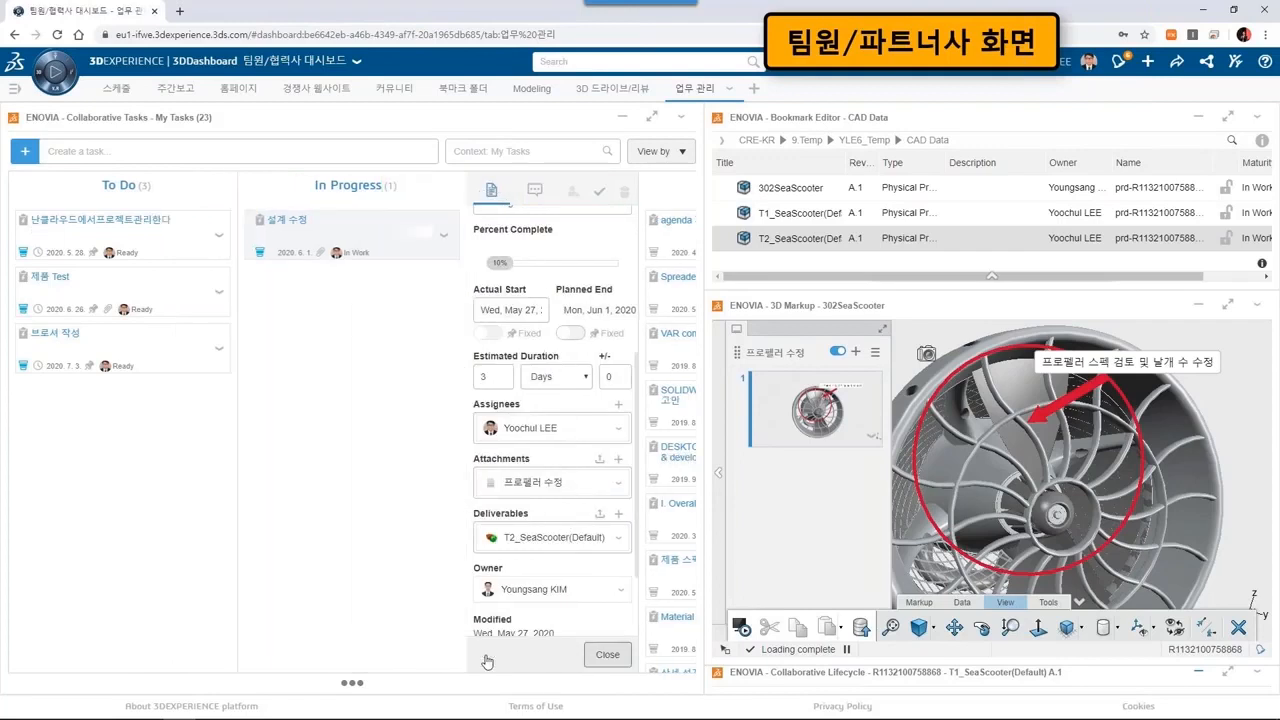
drag(299, 236, 468, 250)
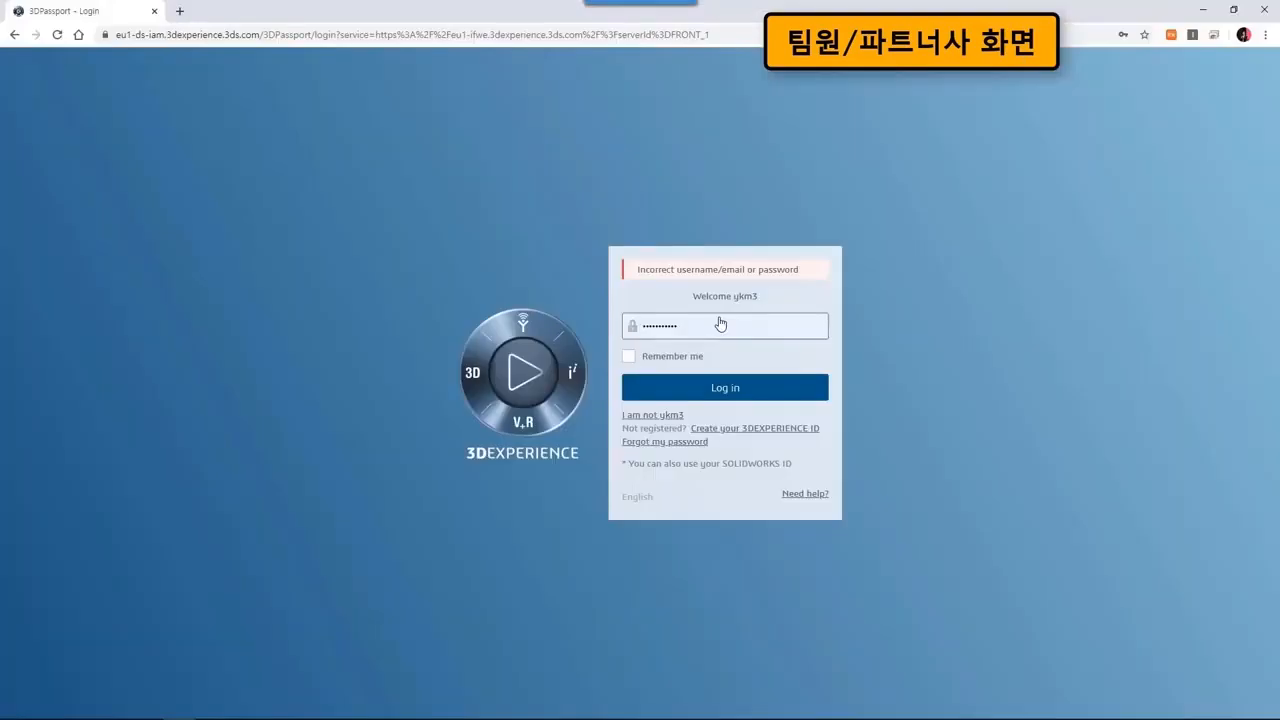
Log in as the project manager with the account password, and read and close the State change notification e-mail.
click(720, 326)
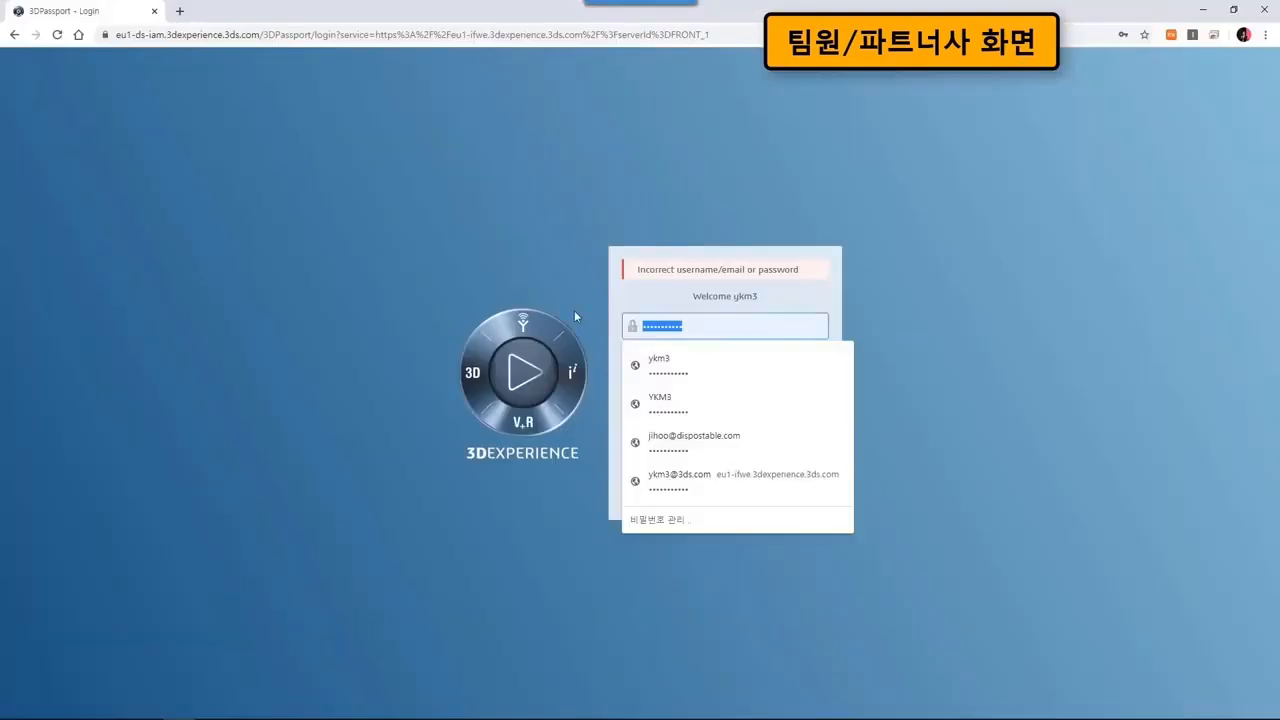
text(••••••••••)
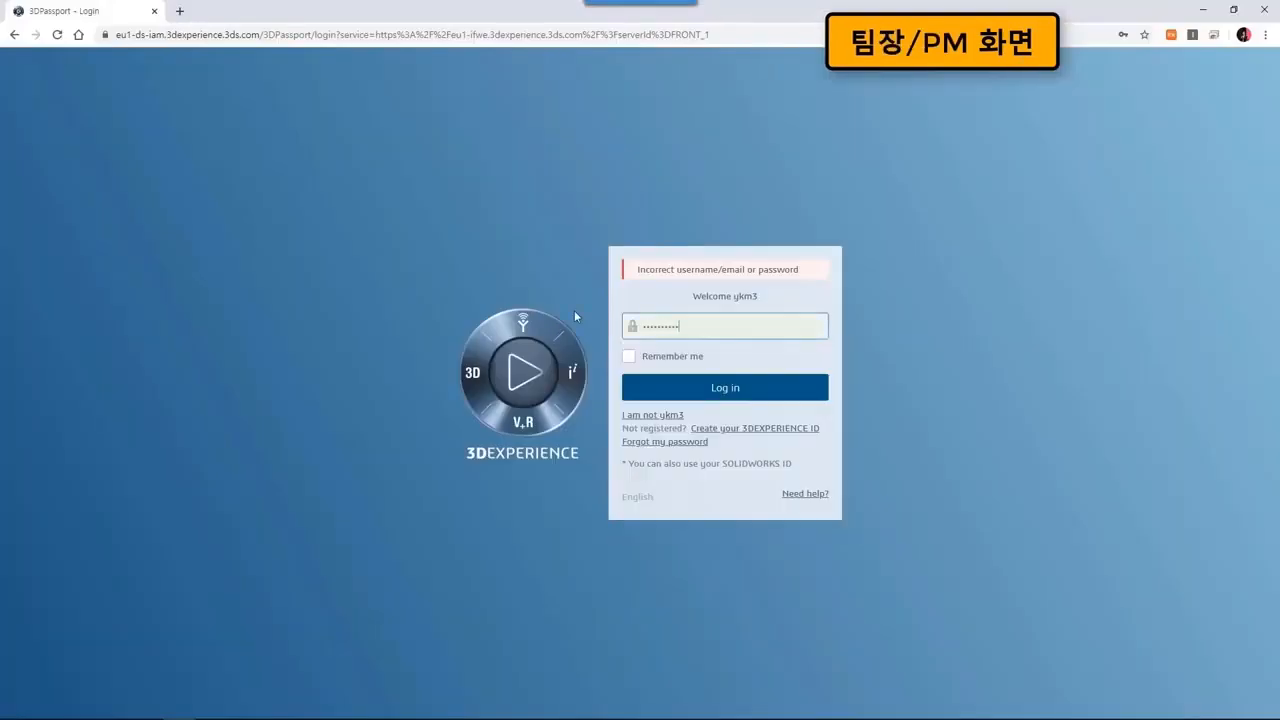
text(•)
key(Return)
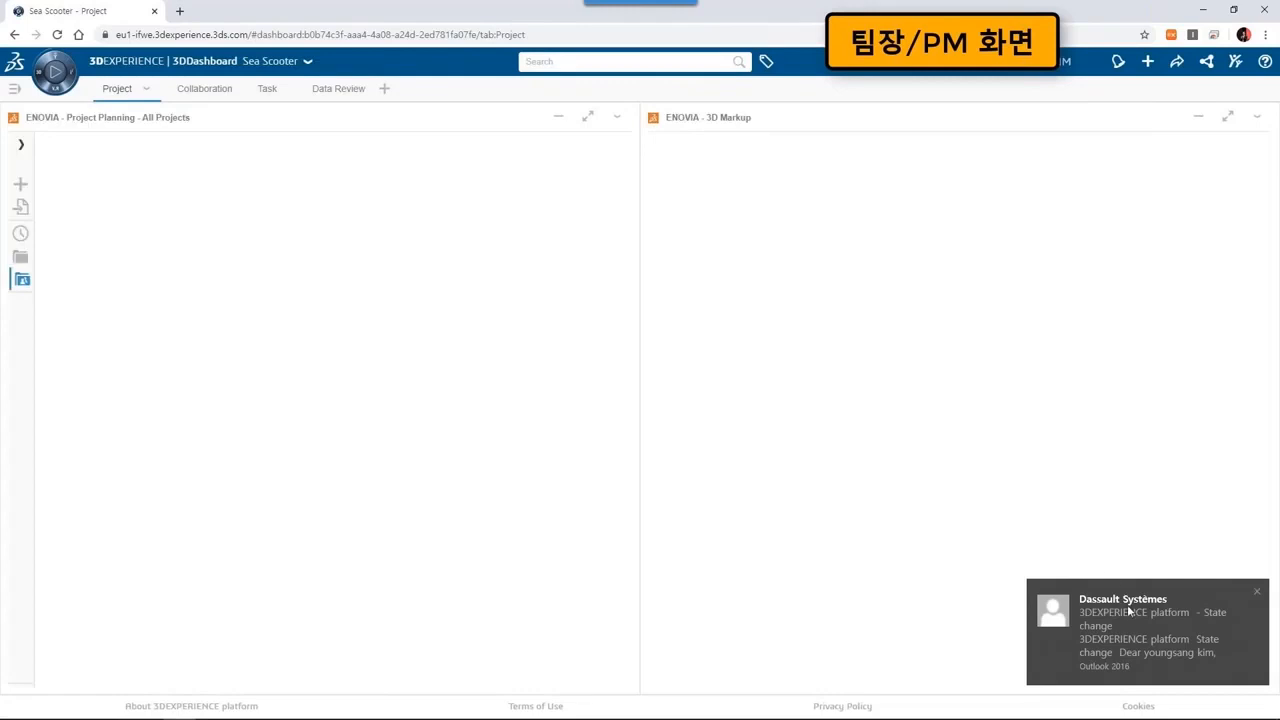
click(1128, 611)
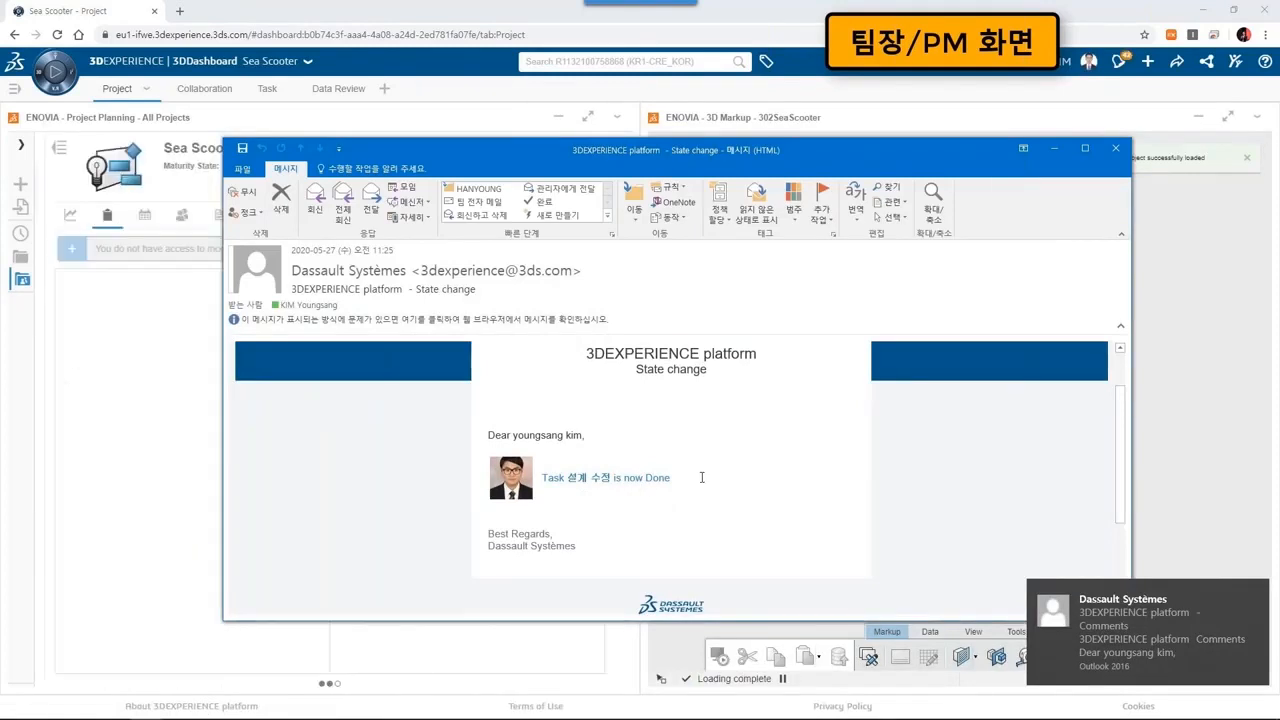
click(1114, 149)
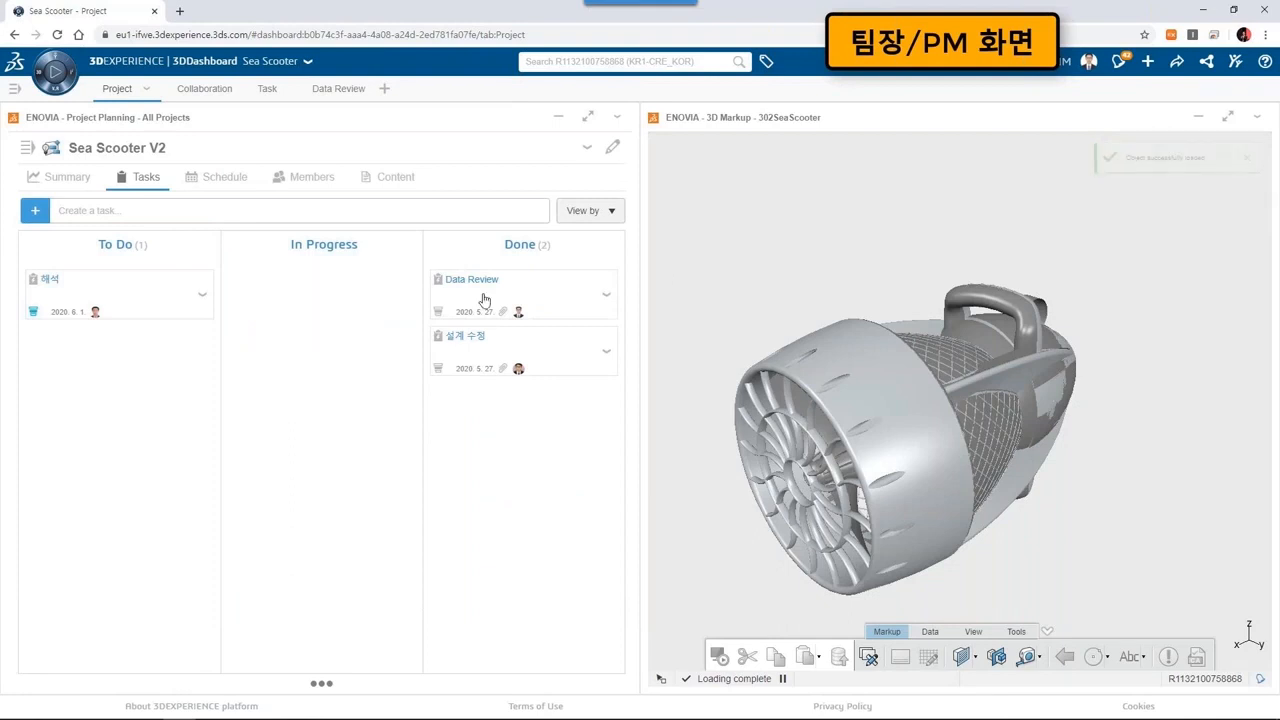
Load the T2_SeaScooter(Default) deliverable of the 설계 수정 task in 3D Markup and examine its propeller blades from the grille side.
click(477, 348)
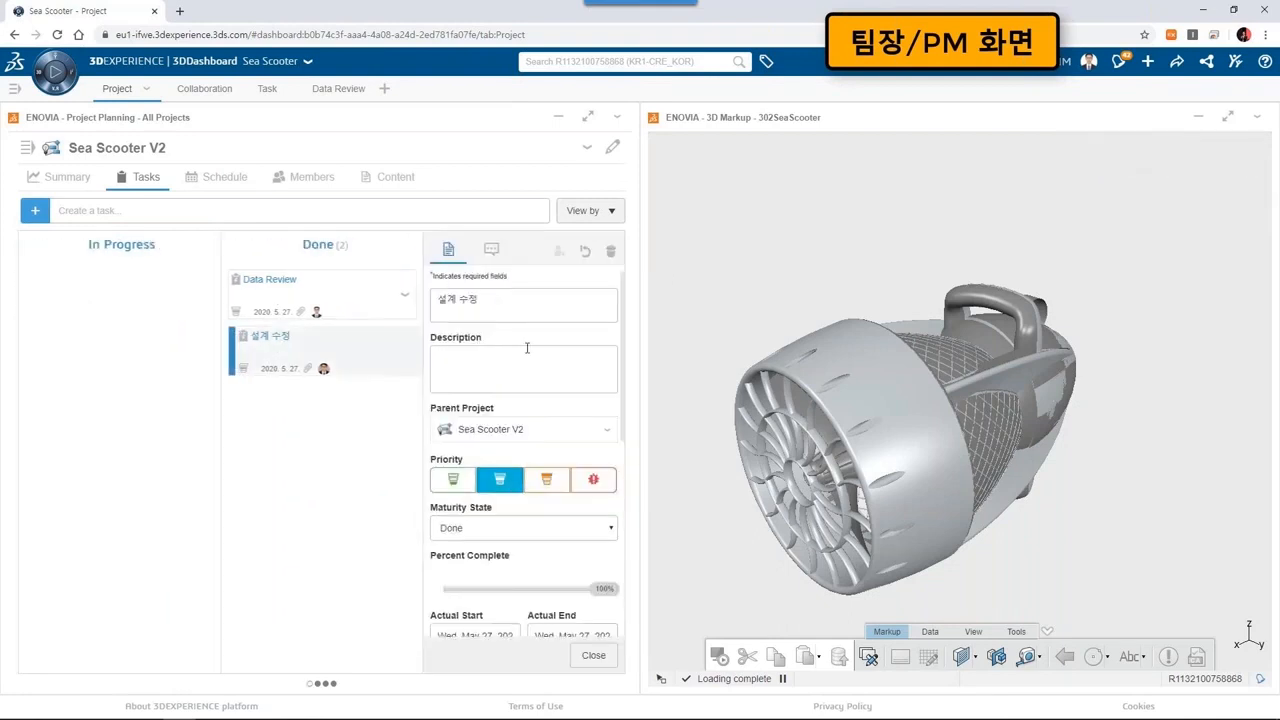
scroll(527, 348, down, 5)
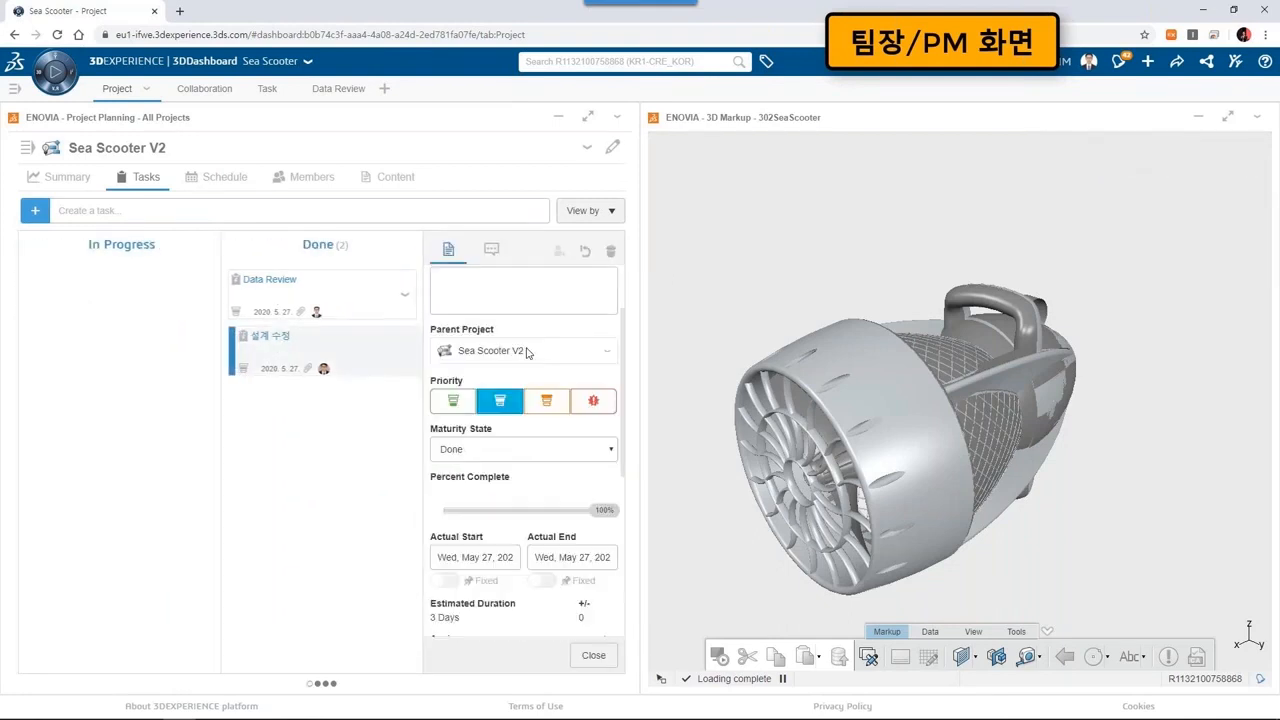
click(974, 631)
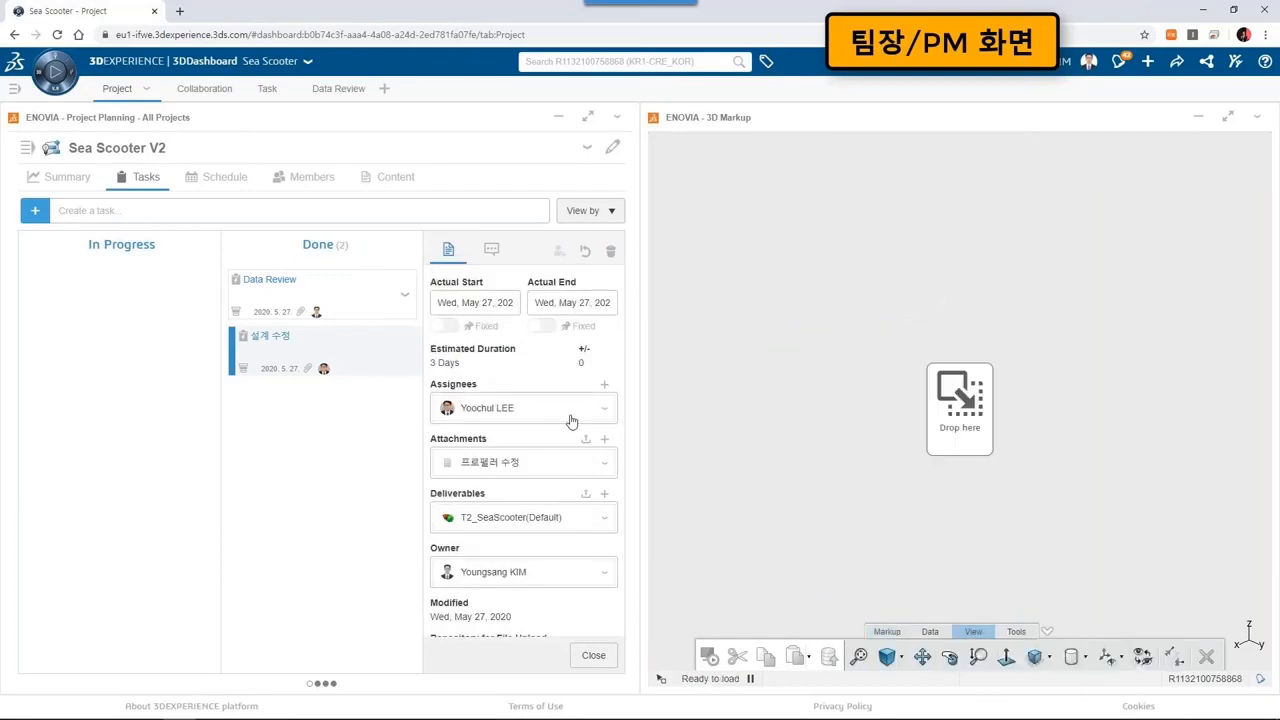
scroll(575, 424, down, 1)
drag(500, 452, 837, 428)
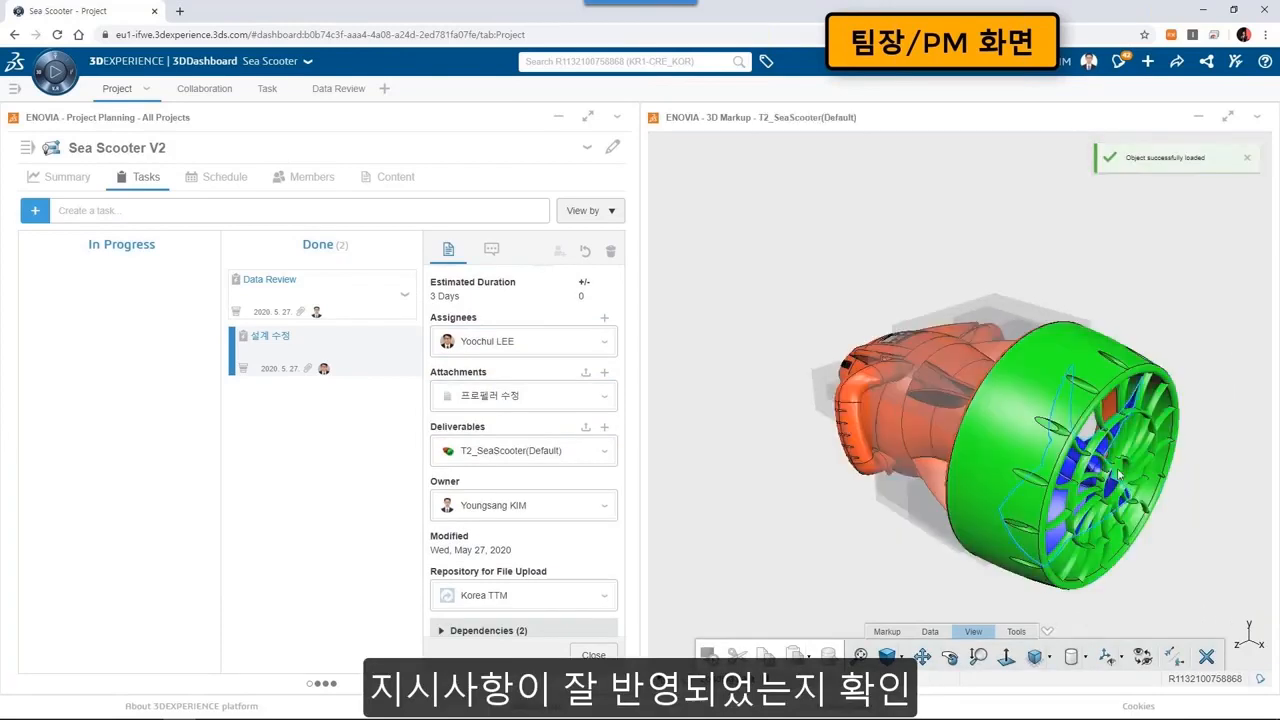
middle_drag(1203, 457, 1050, 388)
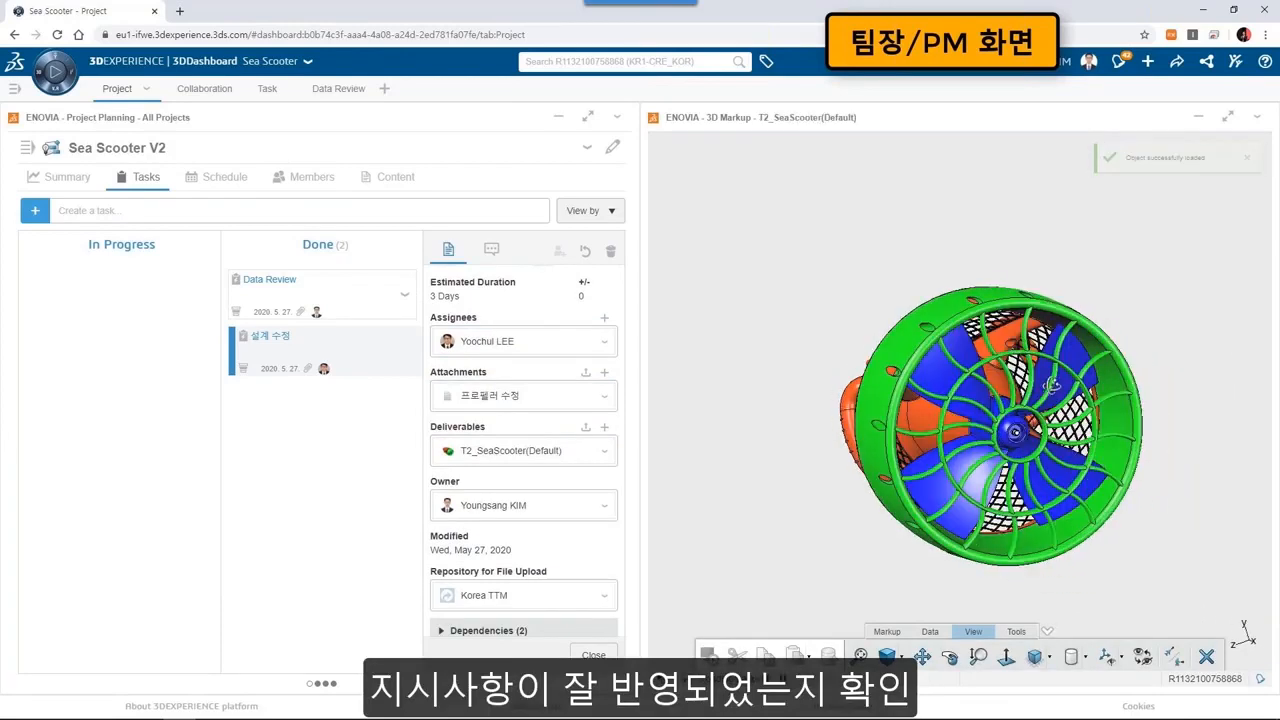
scroll(1051, 385, up, 5)
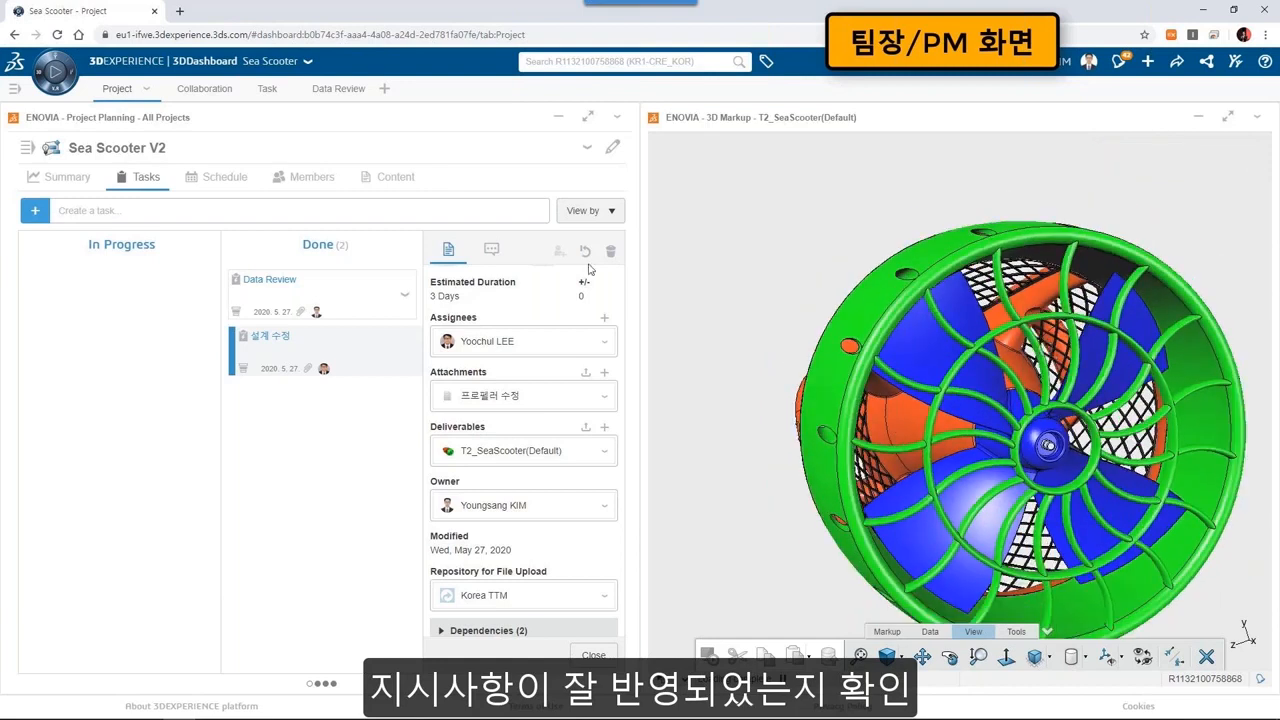
scroll(589, 268, up, 5)
Reply 수고하셨습니다. to the team member's comment on the 설계 수정 task and close the task details.
click(491, 250)
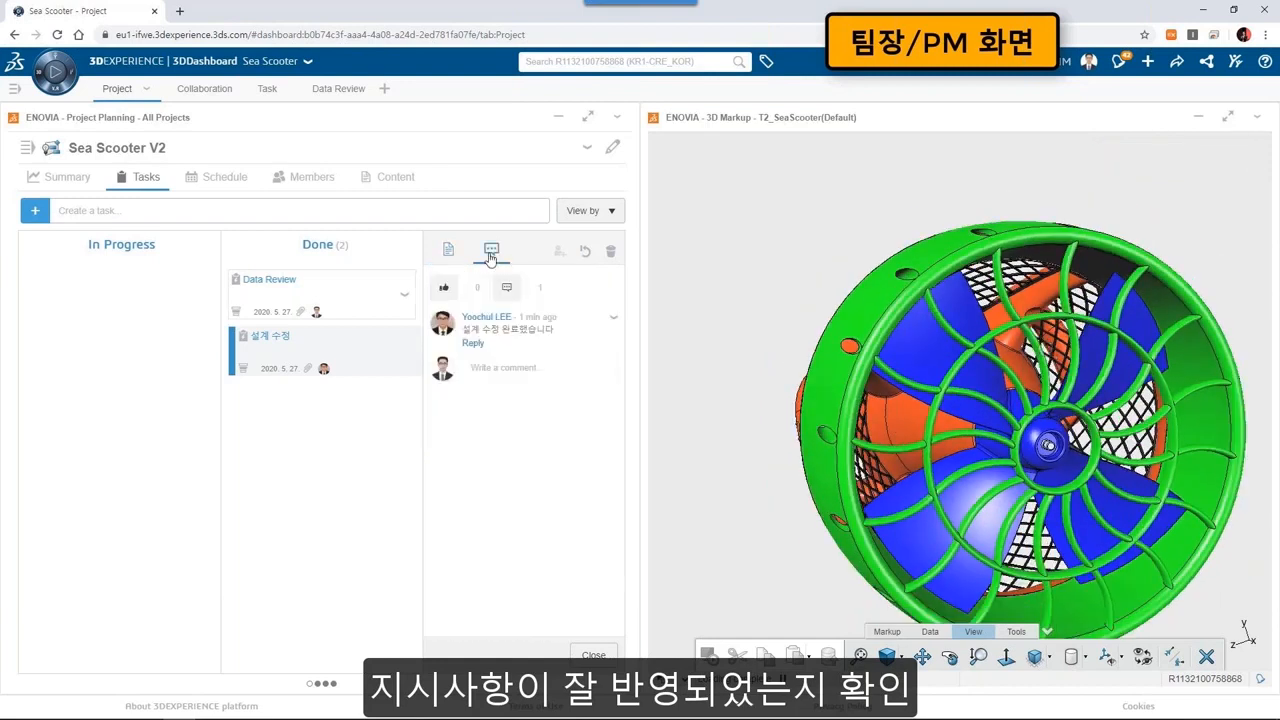
click(473, 343)
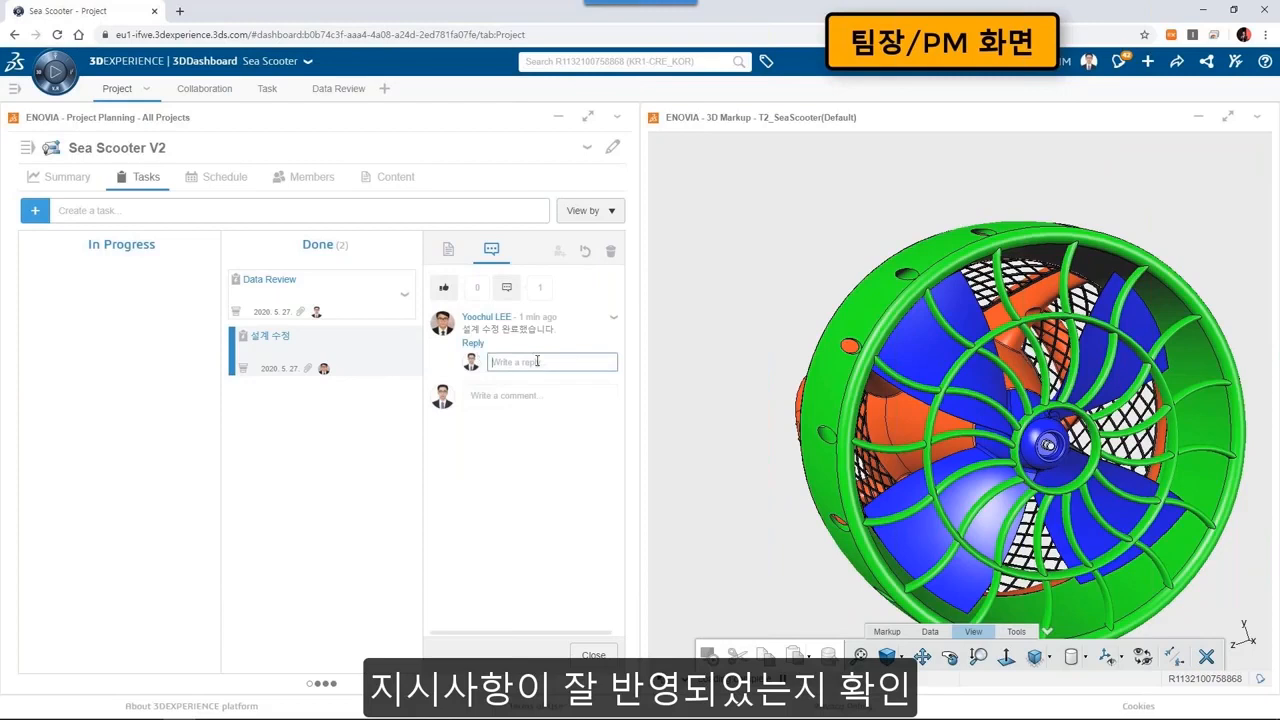
text(수고하셨습니)
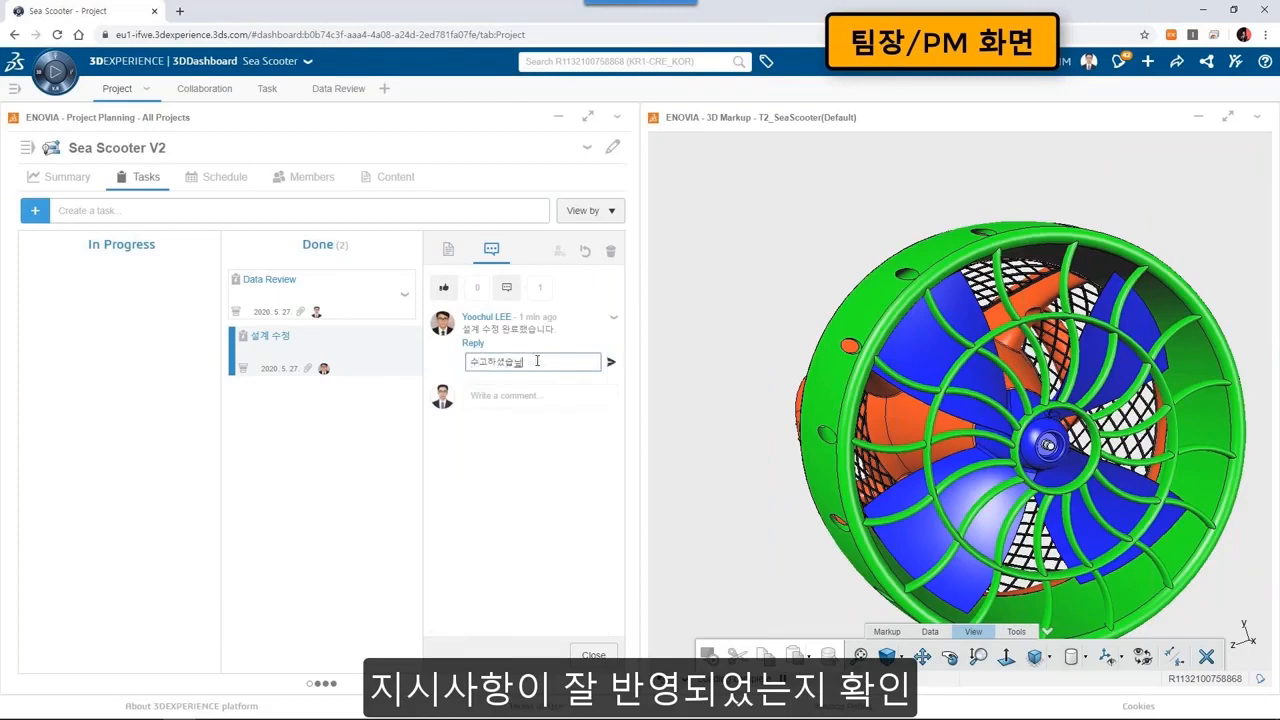
text(다.)
key(Return)
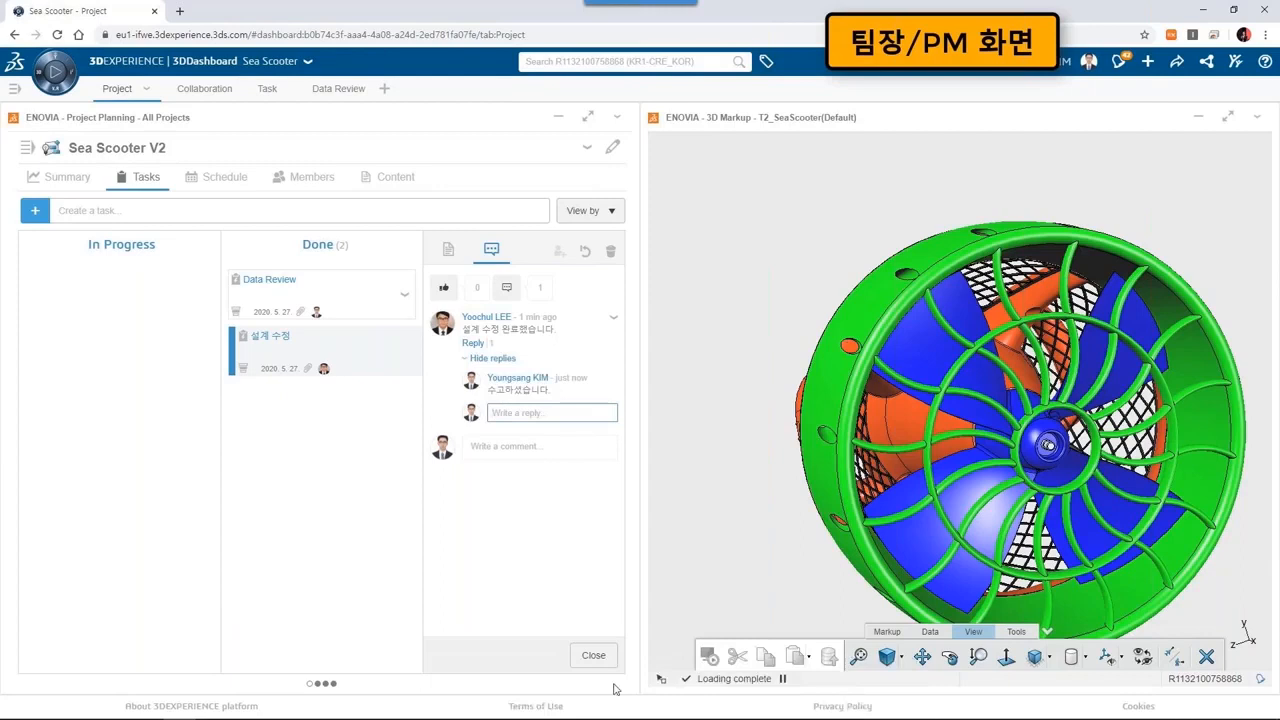
click(593, 655)
Review the Sea Scooter V2 summary charts for tasks and risk, and list the project's attachments and deliverables.
click(41, 183)
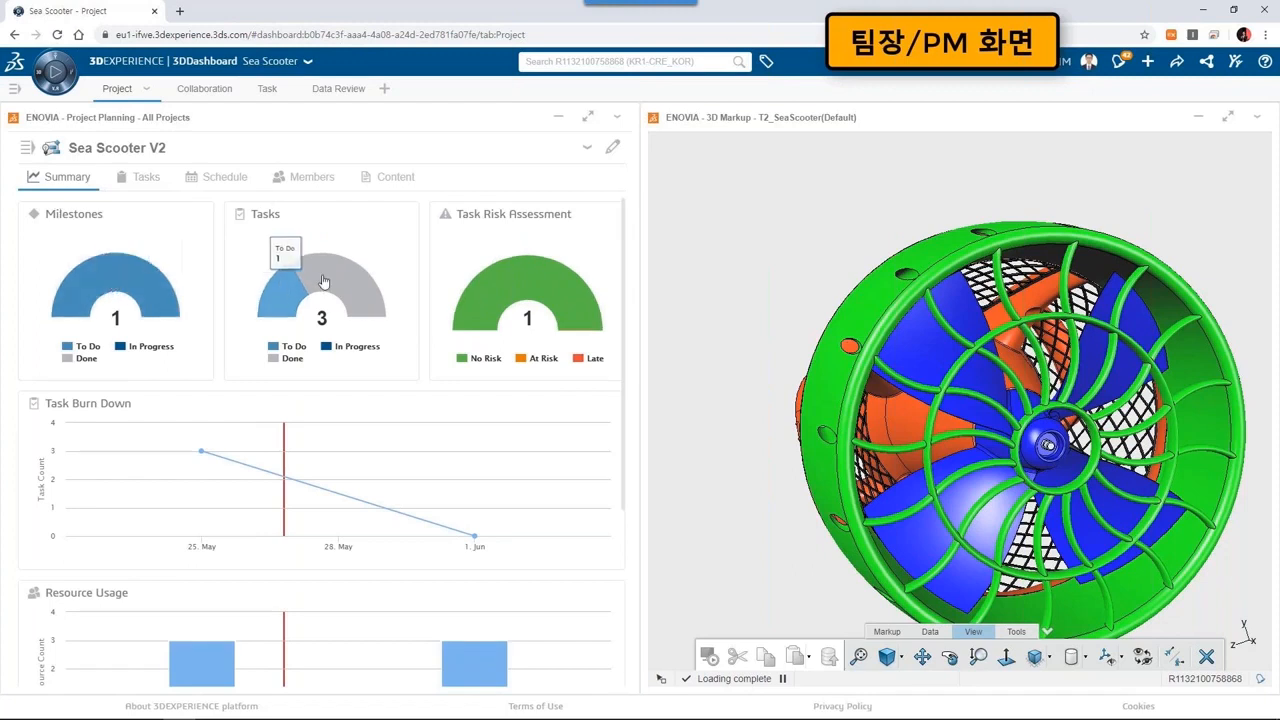
mouse_move(323, 283)
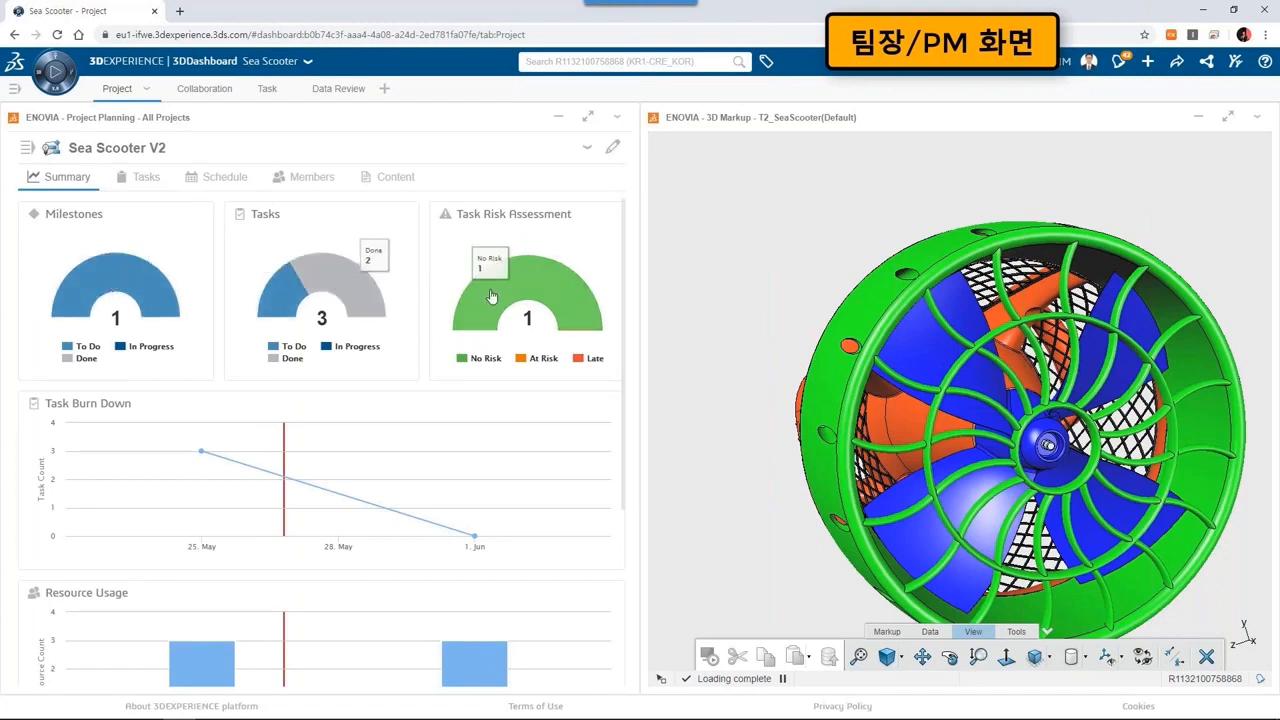
click(388, 177)
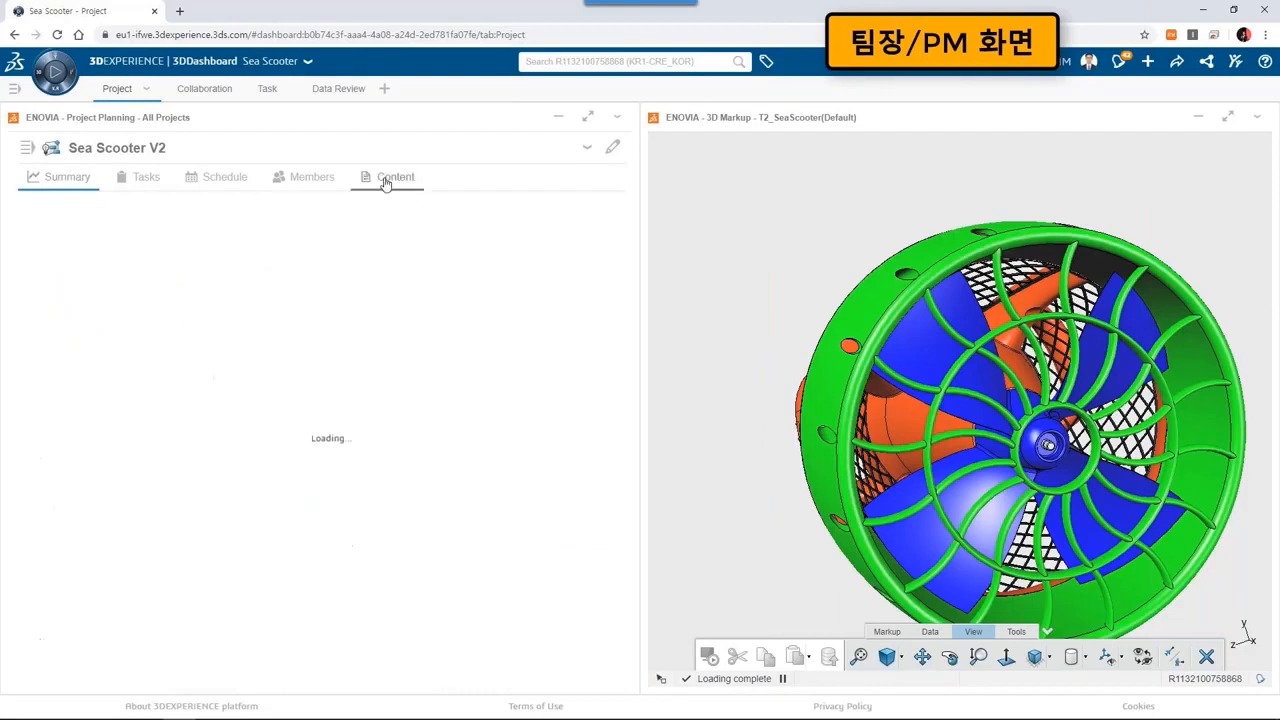
click(609, 207)
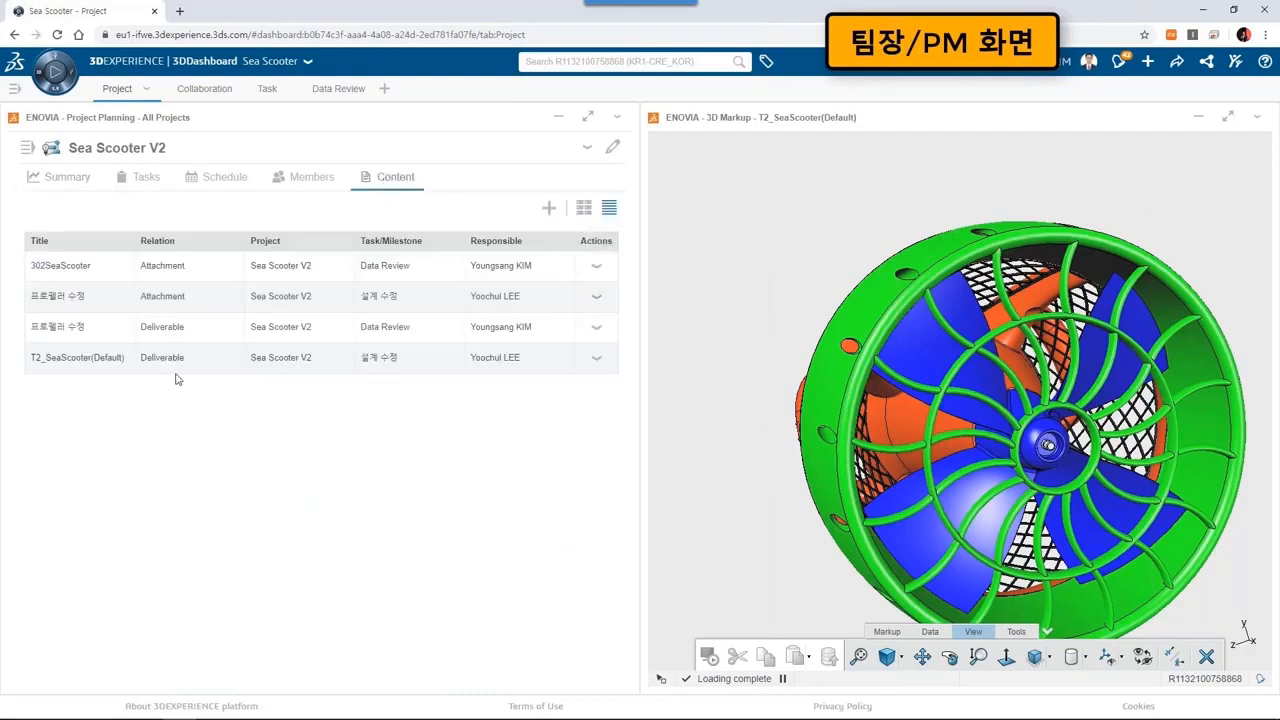